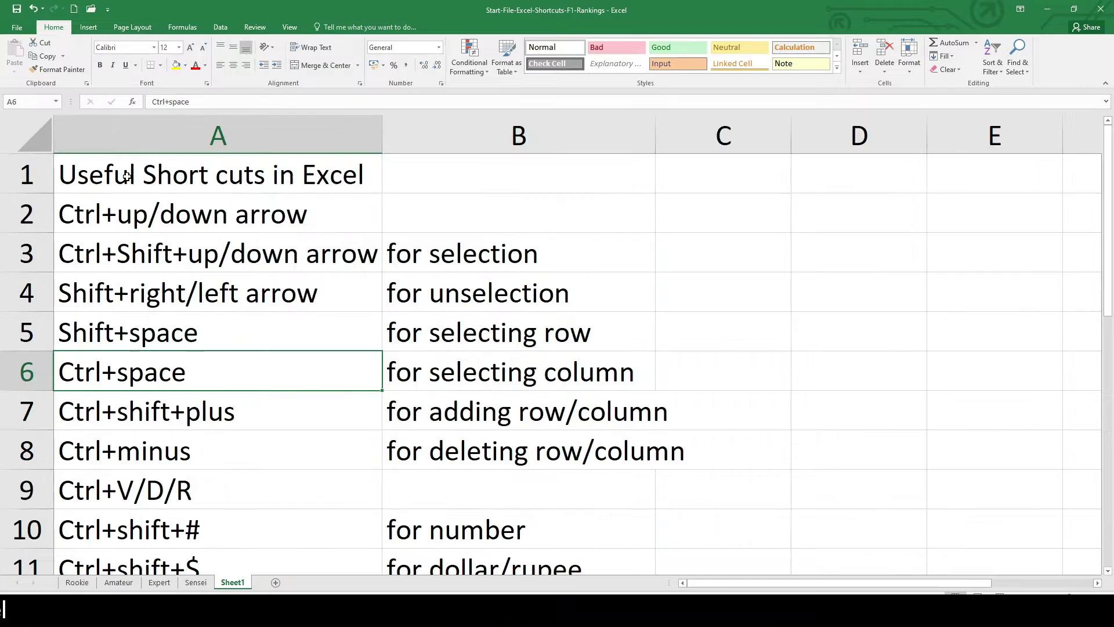
# Step: Select the shortcut entries in Sheet1's column A, then scroll down and select the next batch
pyautogui.moveTo(249, 174)
pyautogui.mouseDown()
pyautogui.moveTo(304, 451)
pyautogui.moveTo(381, 527)
pyautogui.mouseUp()
pyautogui.scroll(-2, 372, 505)
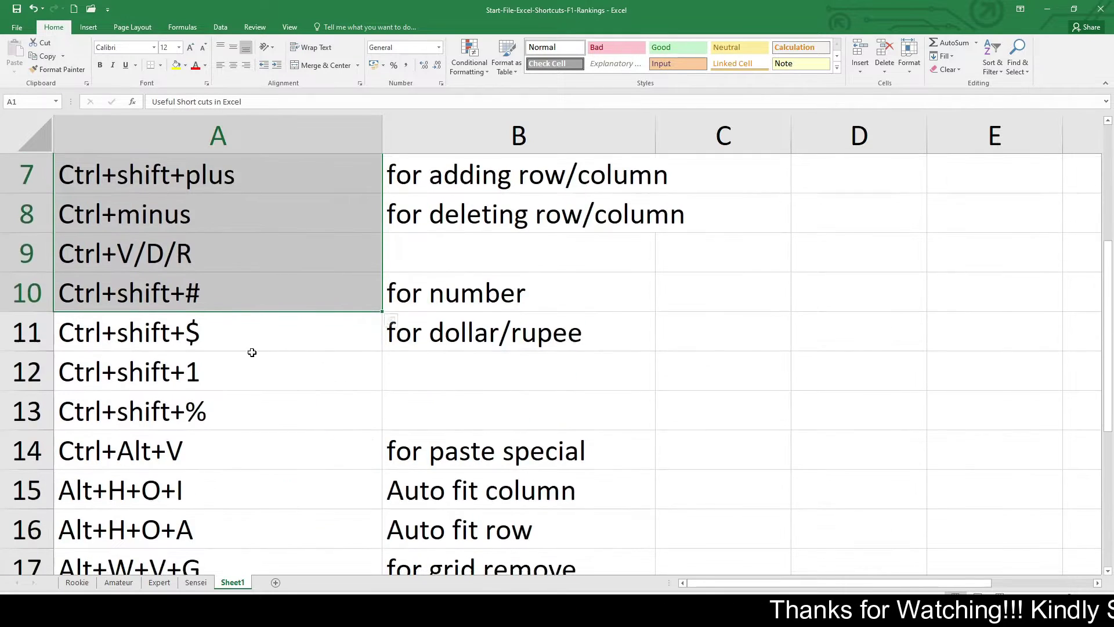
pyautogui.scroll(-1, 256, 290)
pyautogui.moveTo(267, 226); pyautogui.dragTo(373, 515)
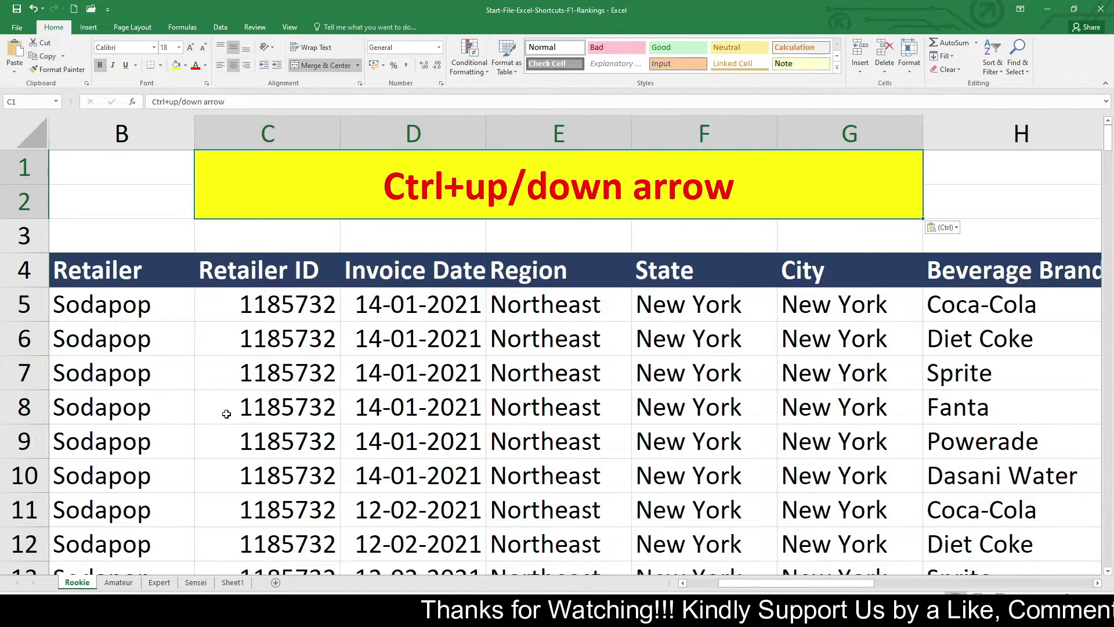
# Step: Select the first Retailer ID value in cell C5 of the Rookie table
pyautogui.click(116, 292)
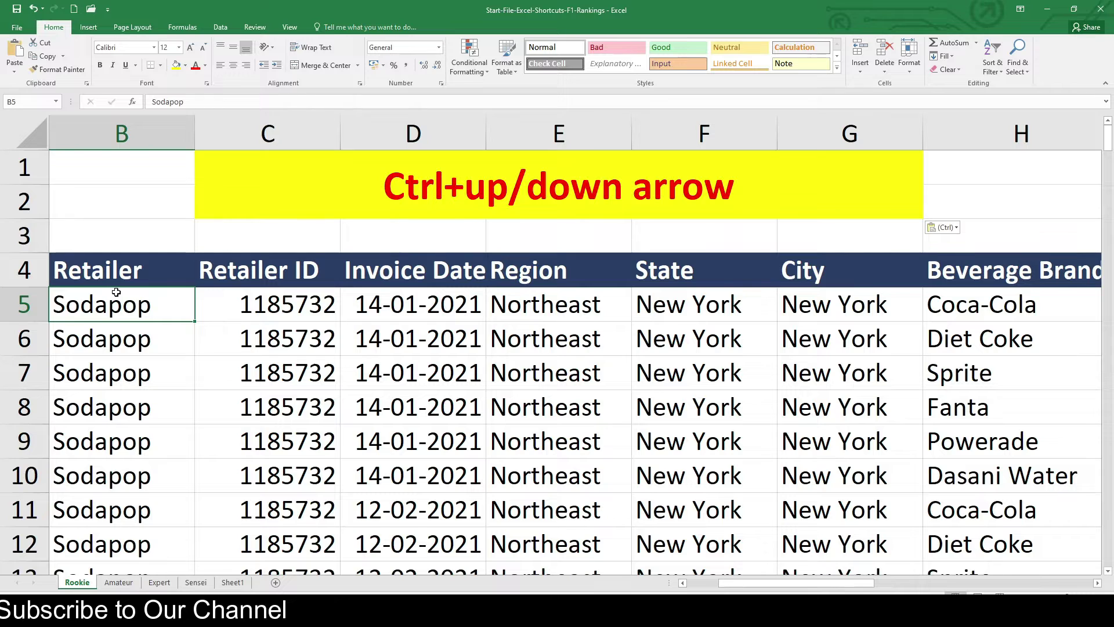
pyautogui.press('Right')
pyautogui.click(285, 329)
pyautogui.click(272, 302)
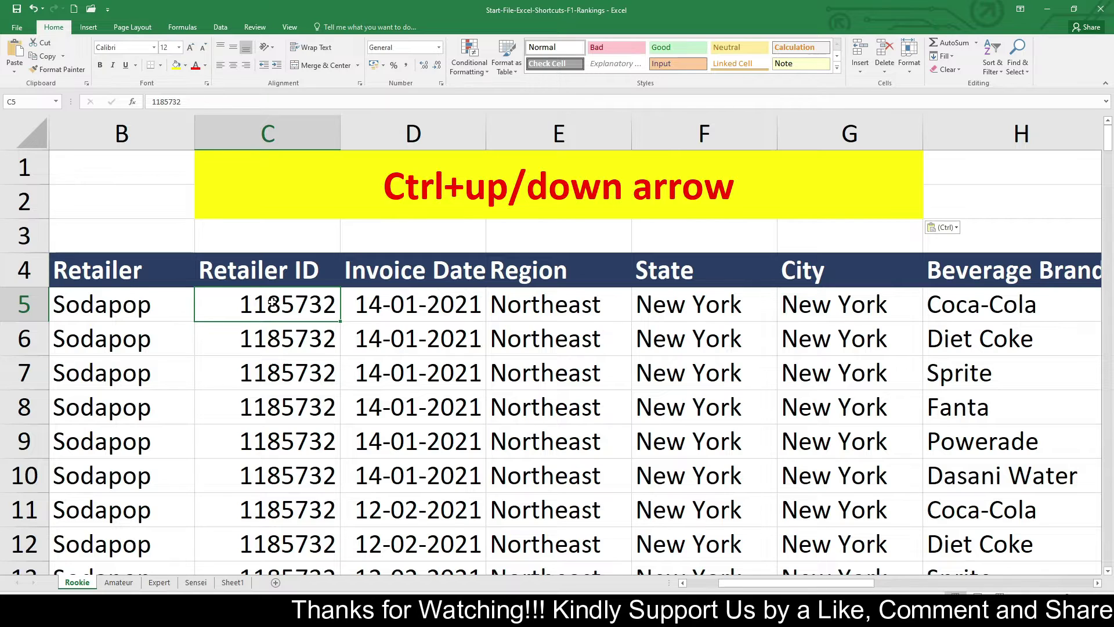
# Step: Jump down to row 201 and row 1048576 with Ctrl+Down, then back up to the top with Ctrl+Up
pyautogui.hotkey('ctrl', 'Down')
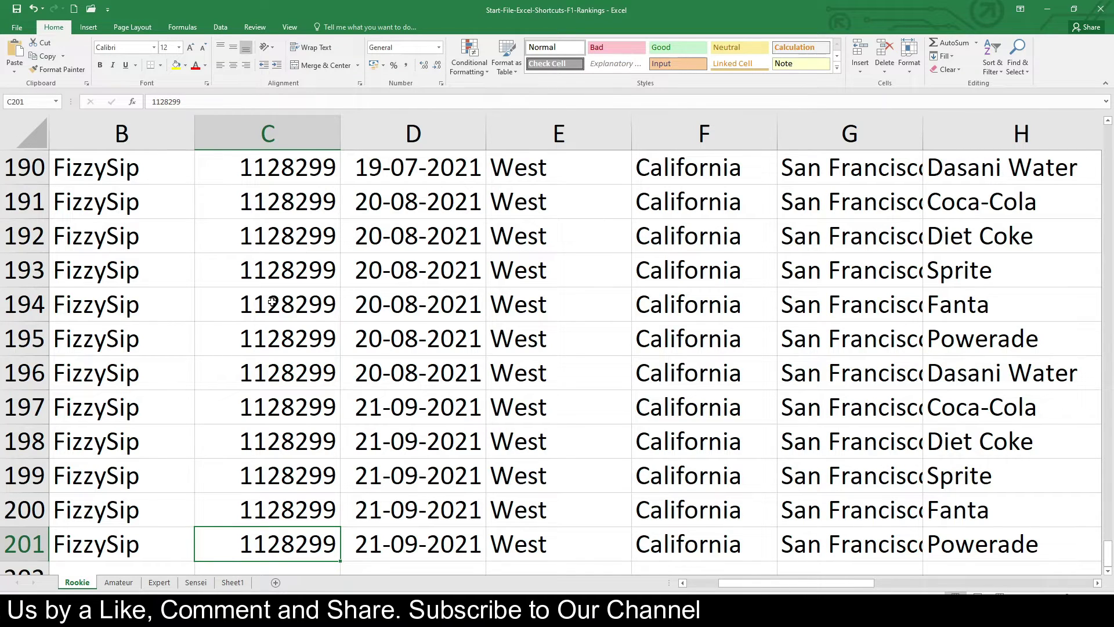
pyautogui.hotkey('ctrl', 'Down')
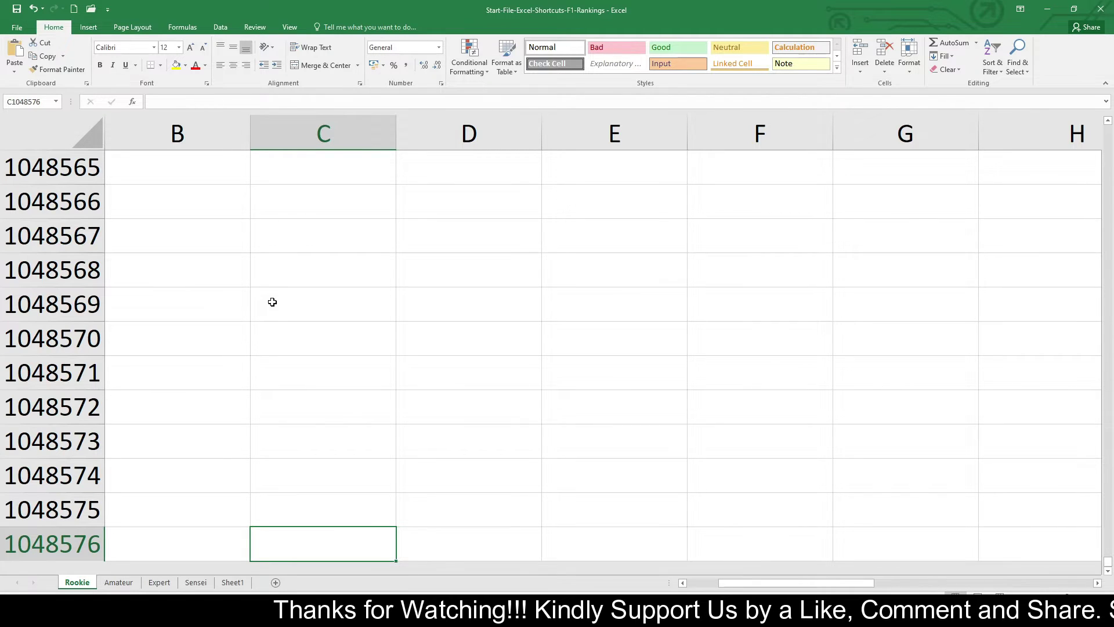
pyautogui.hotkey('ctrl', 'Up')
pyautogui.hotkey('ctrl', 'Up')
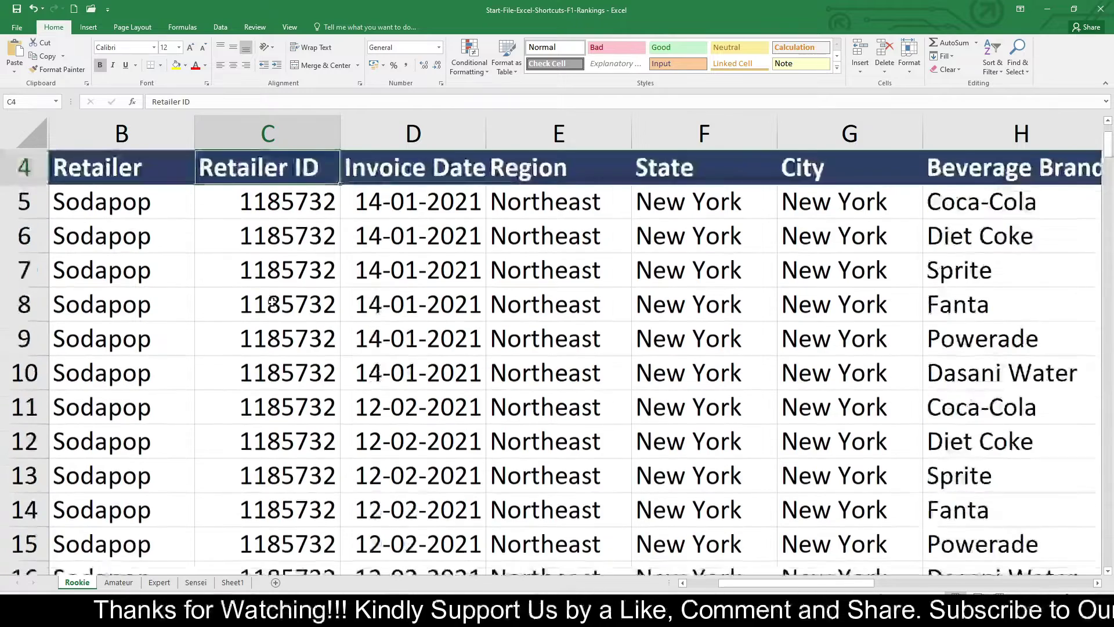
pyautogui.hotkey('ctrl', 'Up')
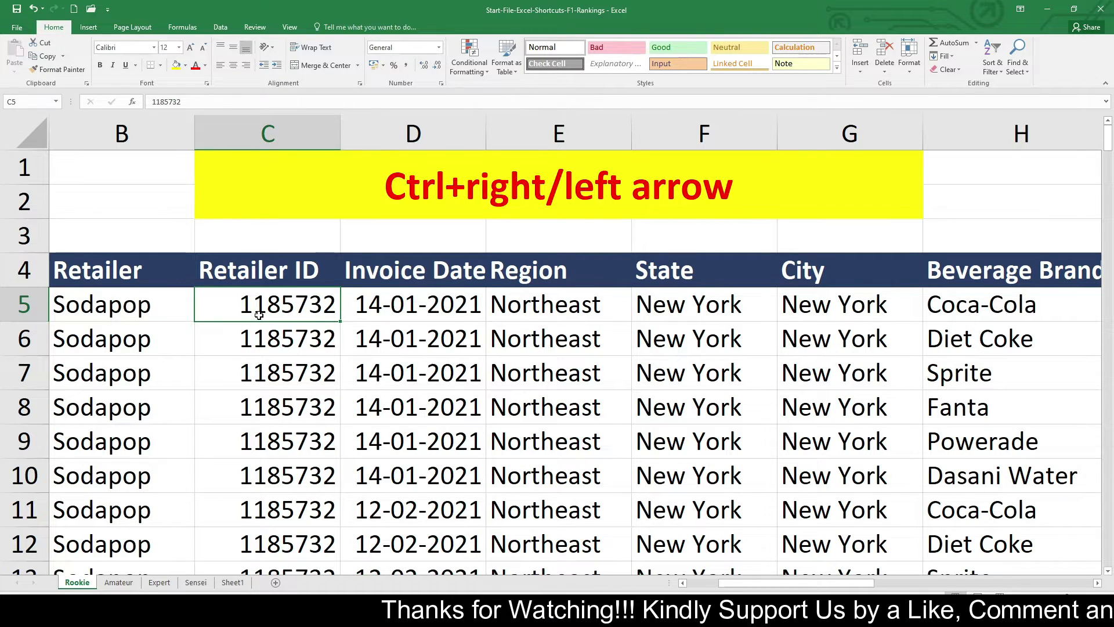
# Step: Jump right to column M and then column XFD with Ctrl+Right, then back left to B5 with Ctrl+Left
pyautogui.hotkey('ctrl', 'Right')
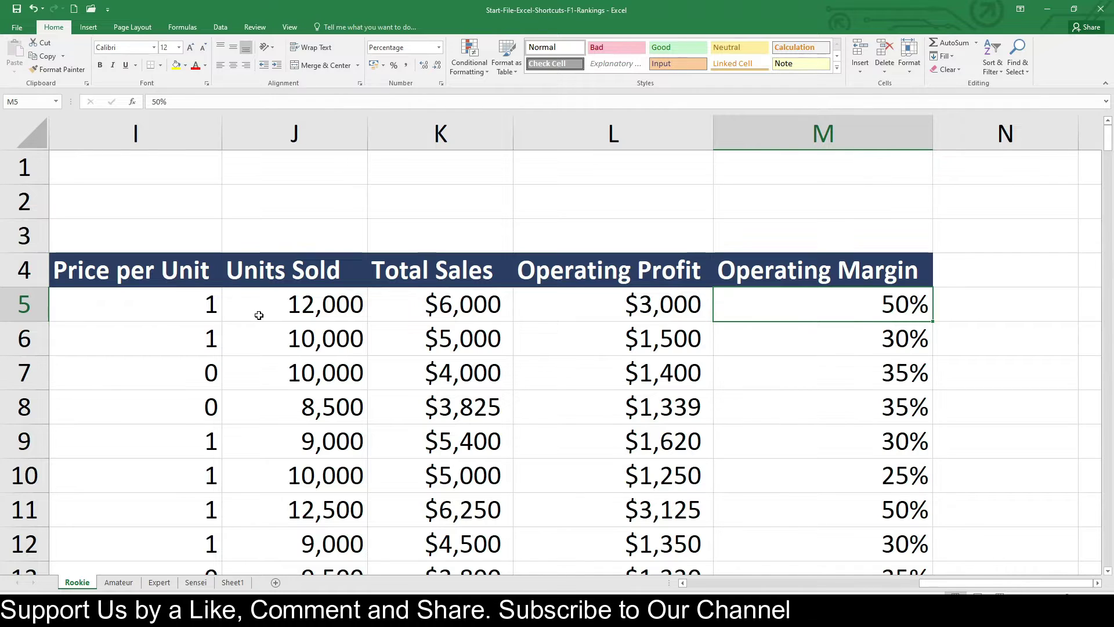
pyautogui.hotkey('ctrl', 'Right')
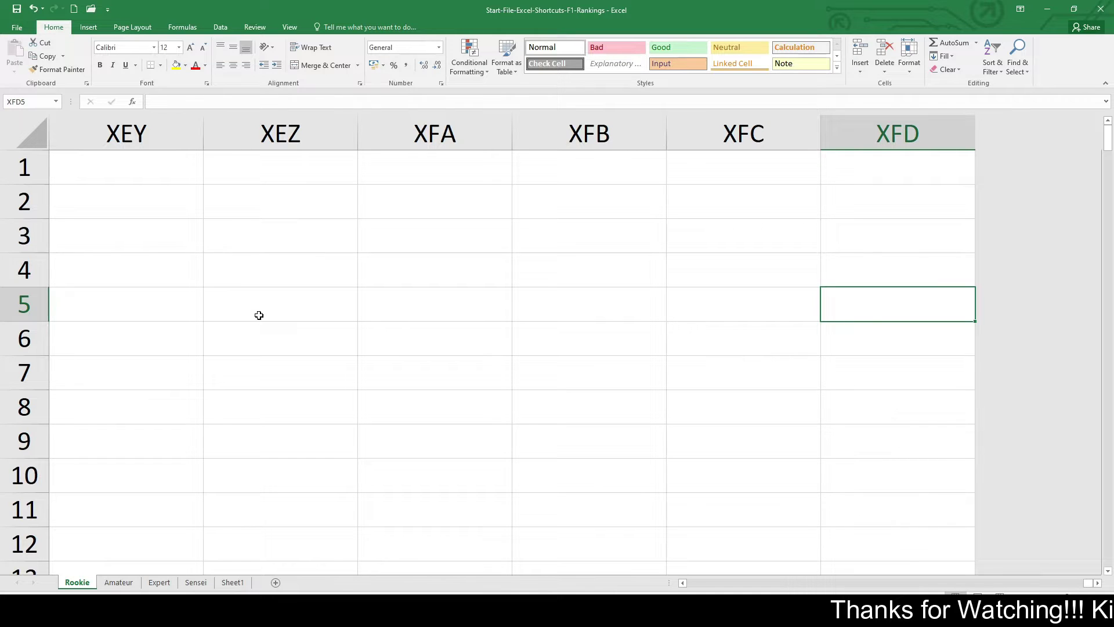
pyautogui.hotkey('ctrl', 'Left')
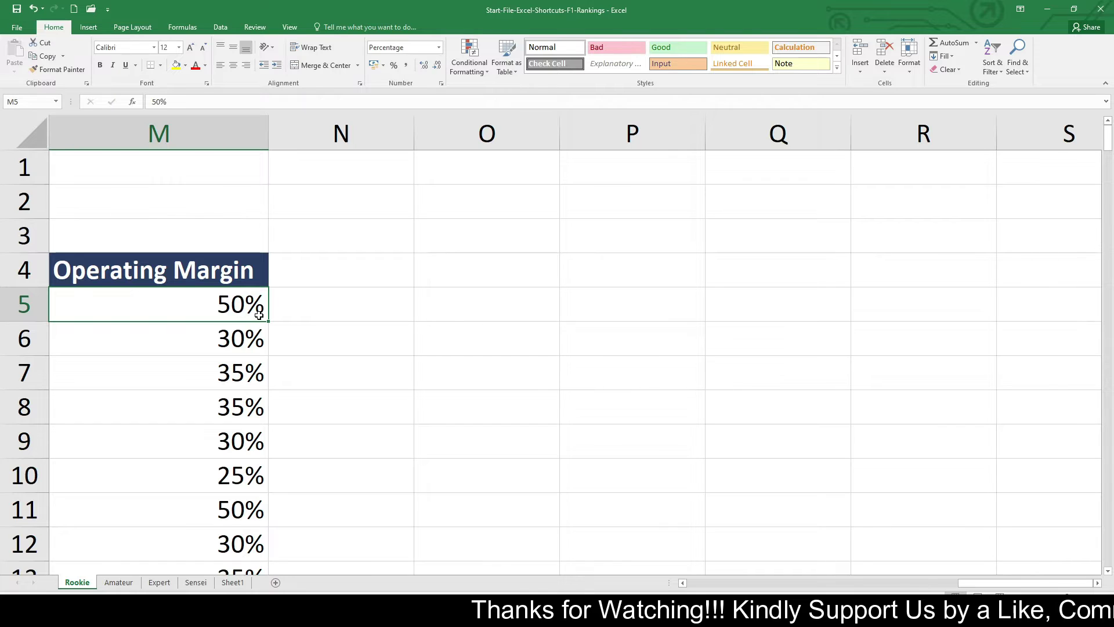
pyautogui.hscroll(-4, 259, 315)
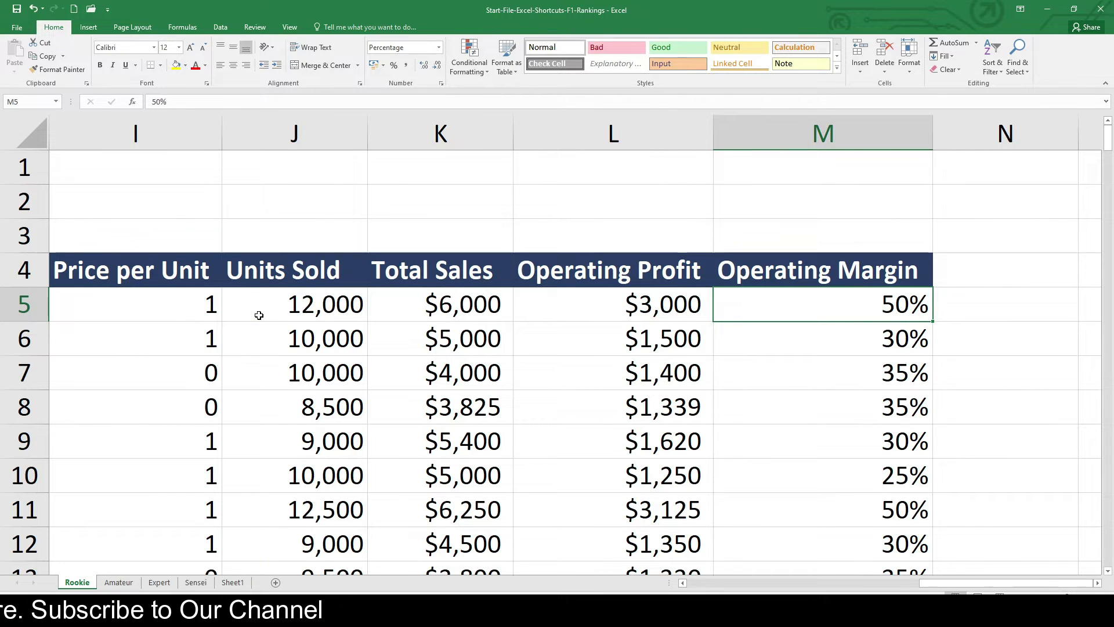
pyautogui.hotkey('ctrl', 'Left')
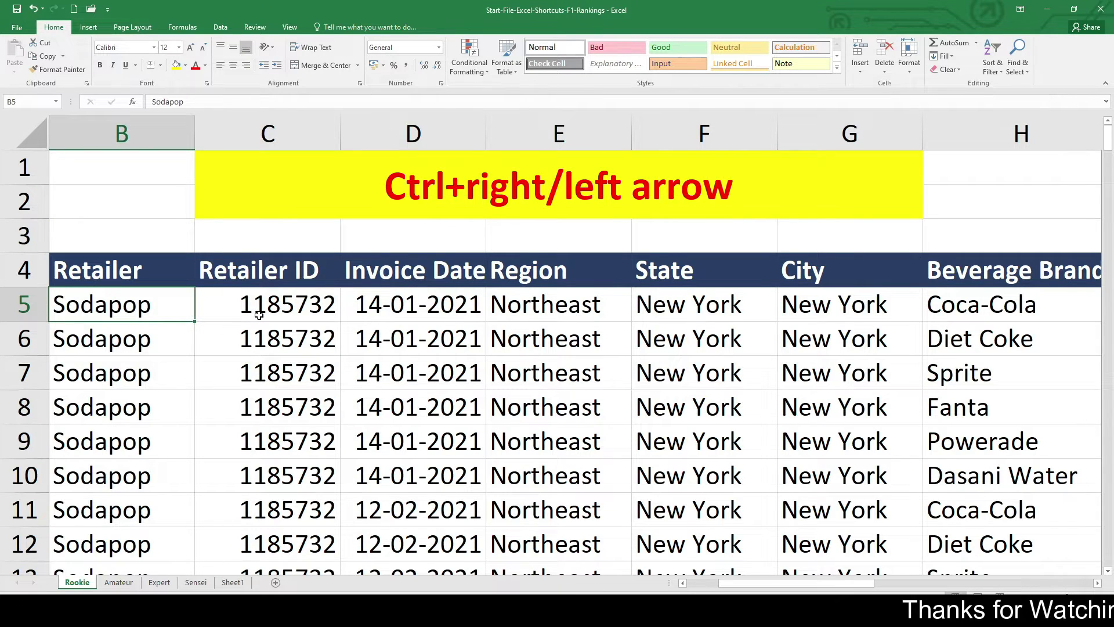
pyautogui.hotkey('ctrl', 'Left')
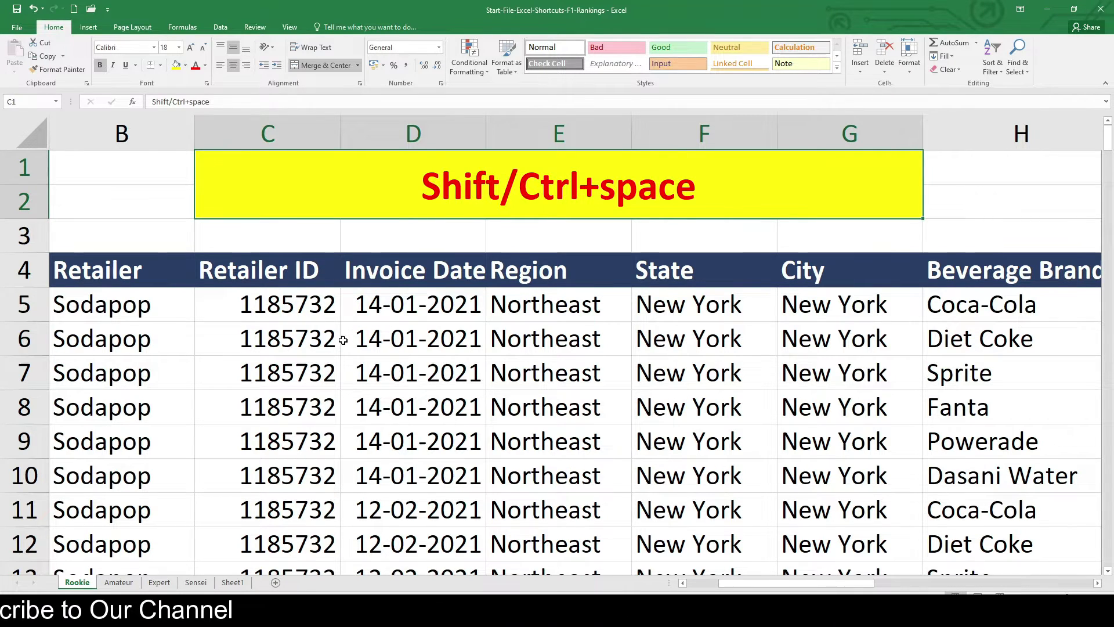
# Step: Select the whole of row 6 from its Retailer ID cell with Shift+Space
pyautogui.click(284, 350)
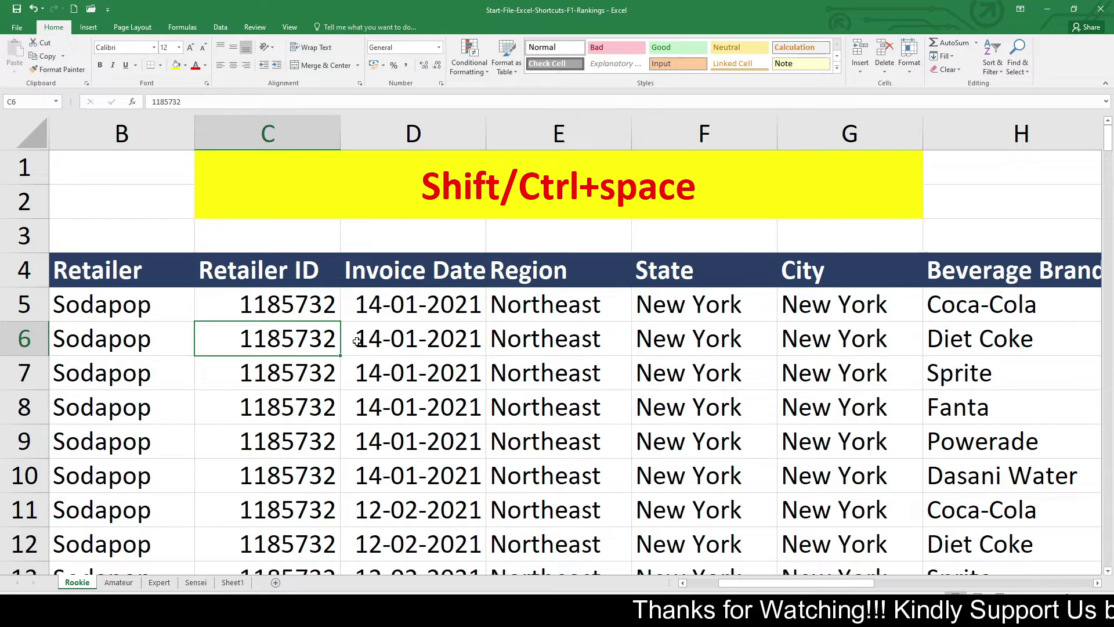
pyautogui.click(22, 337)
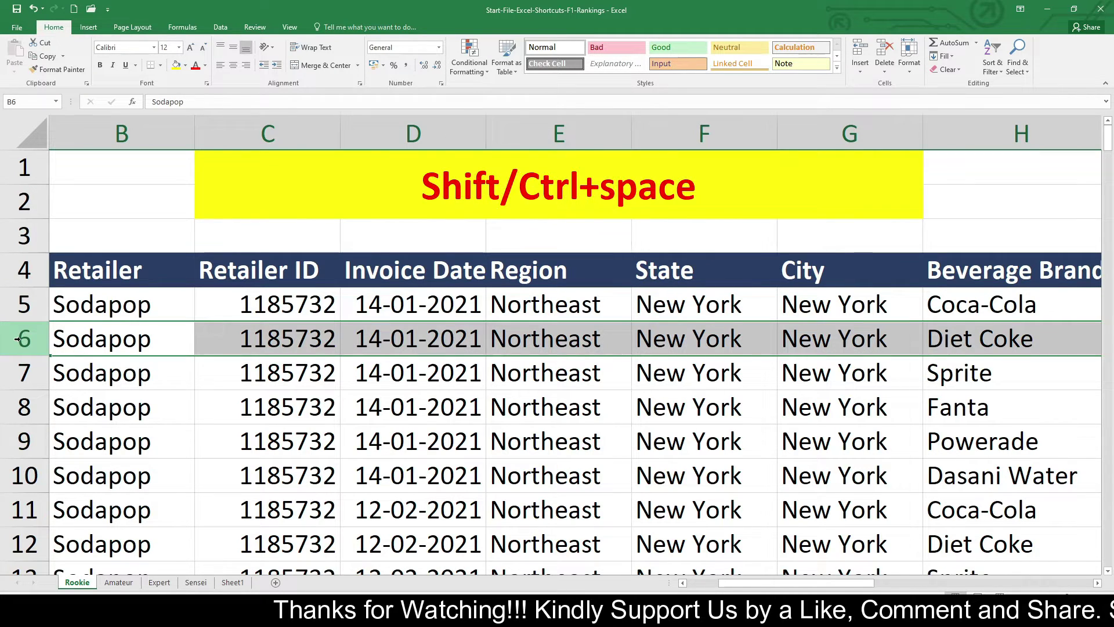
pyautogui.click(273, 398)
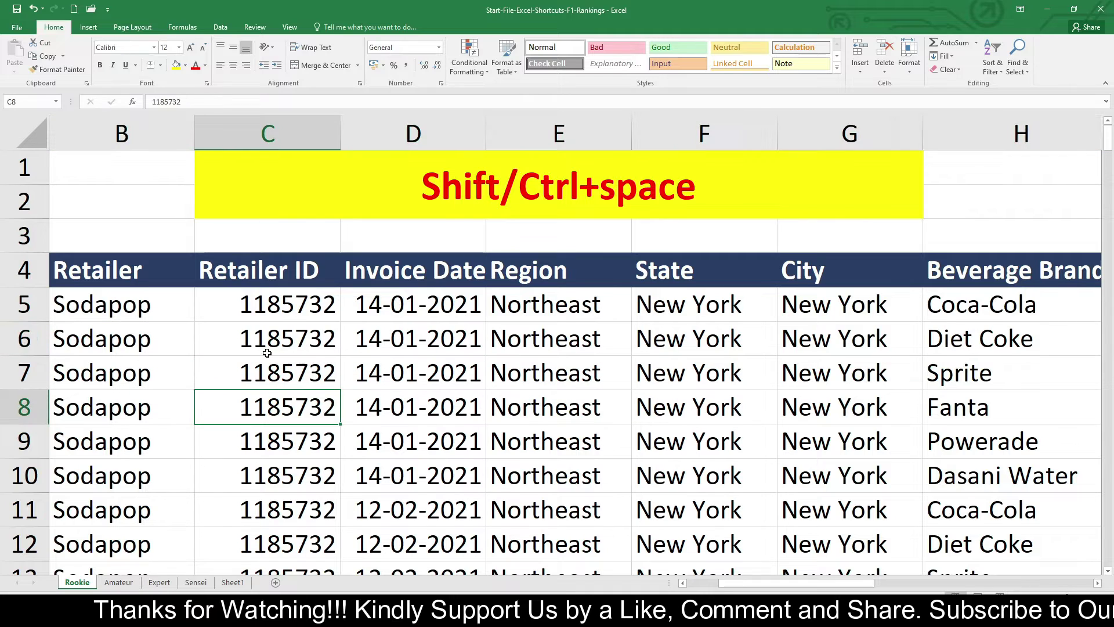
pyautogui.click(265, 348)
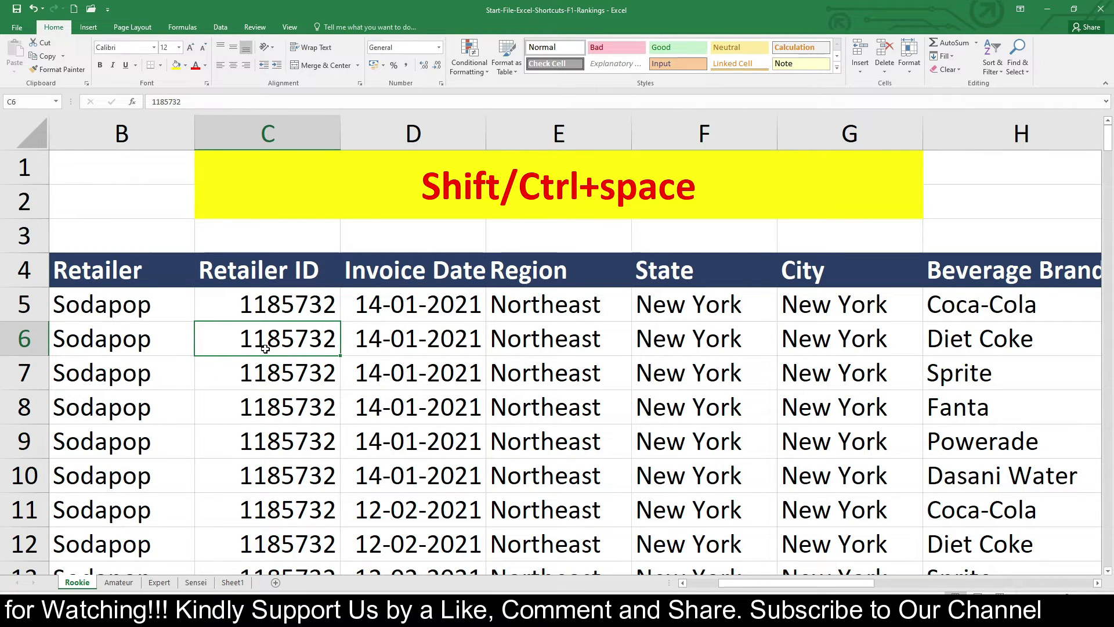
pyautogui.hotkey('shift', 'space')
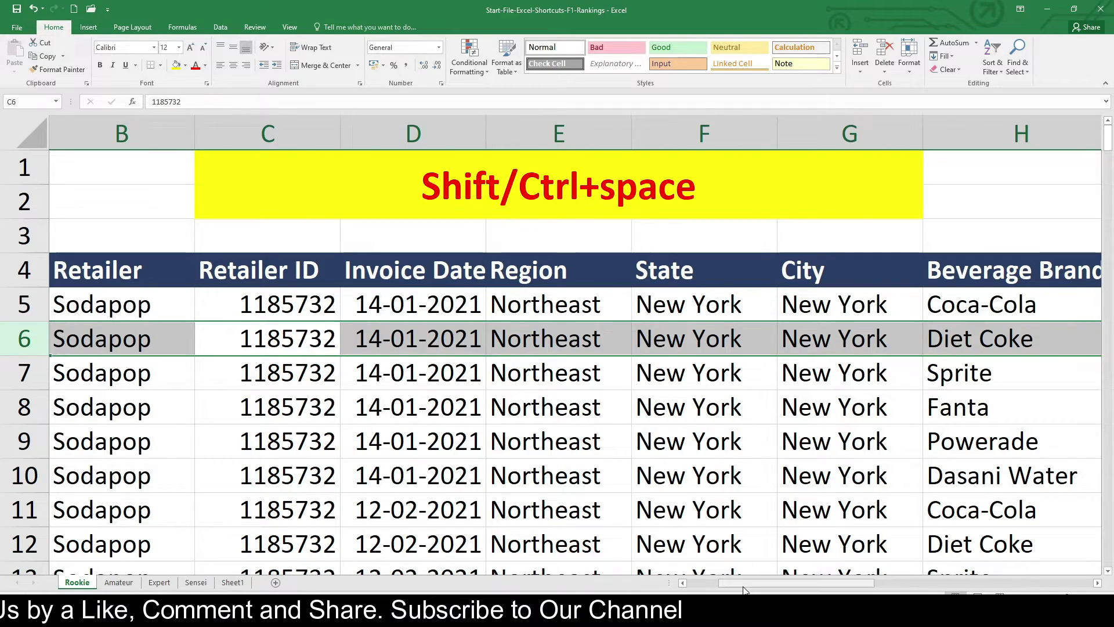
# Step: Select the entire Beverage Brand column H from the Powerade cell with Ctrl+Space
pyautogui.moveTo(745, 590); pyautogui.dragTo(905, 585)
pyautogui.click(286, 432)
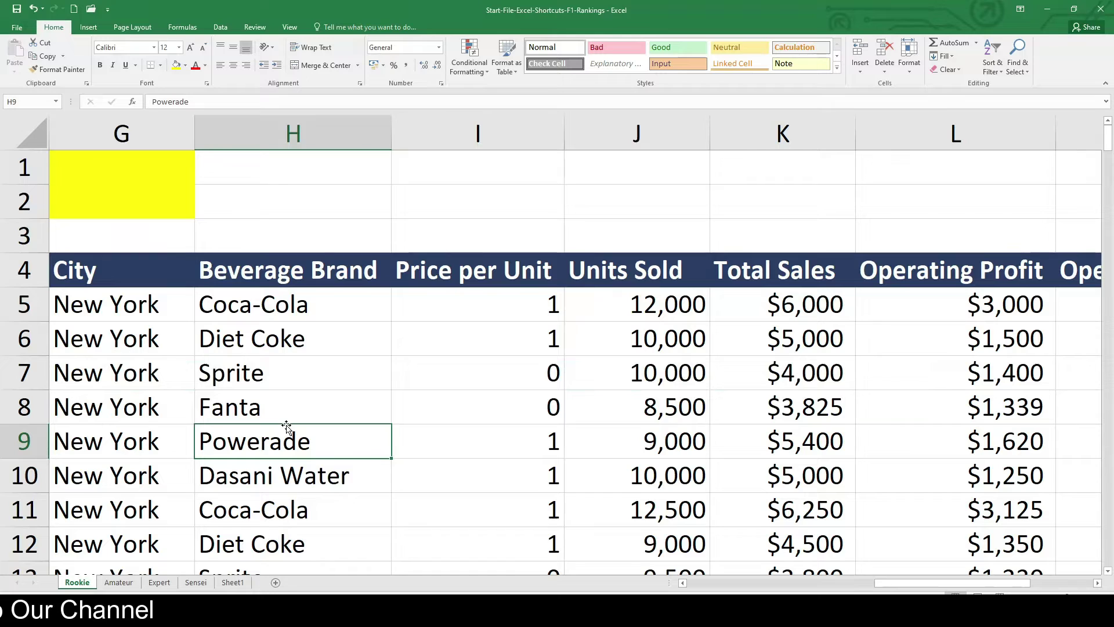
pyautogui.hotkey('ctrl', 'space')
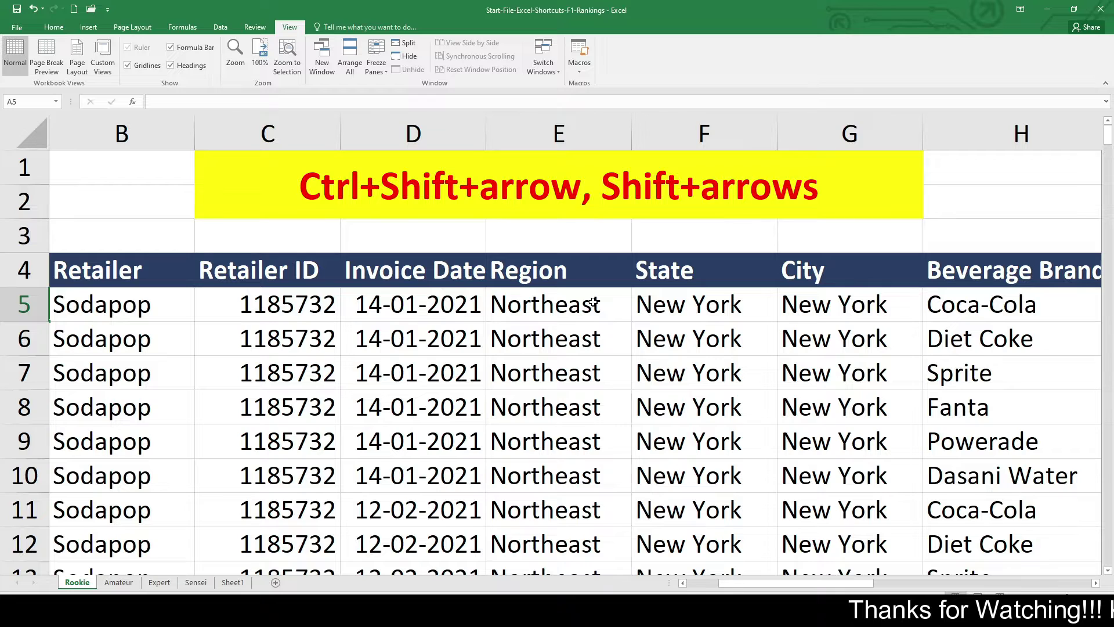
# Step: Select B5:M201 from B5 using Ctrl+Shift+Down and then Ctrl+Shift+Right
pyautogui.click(129, 307)
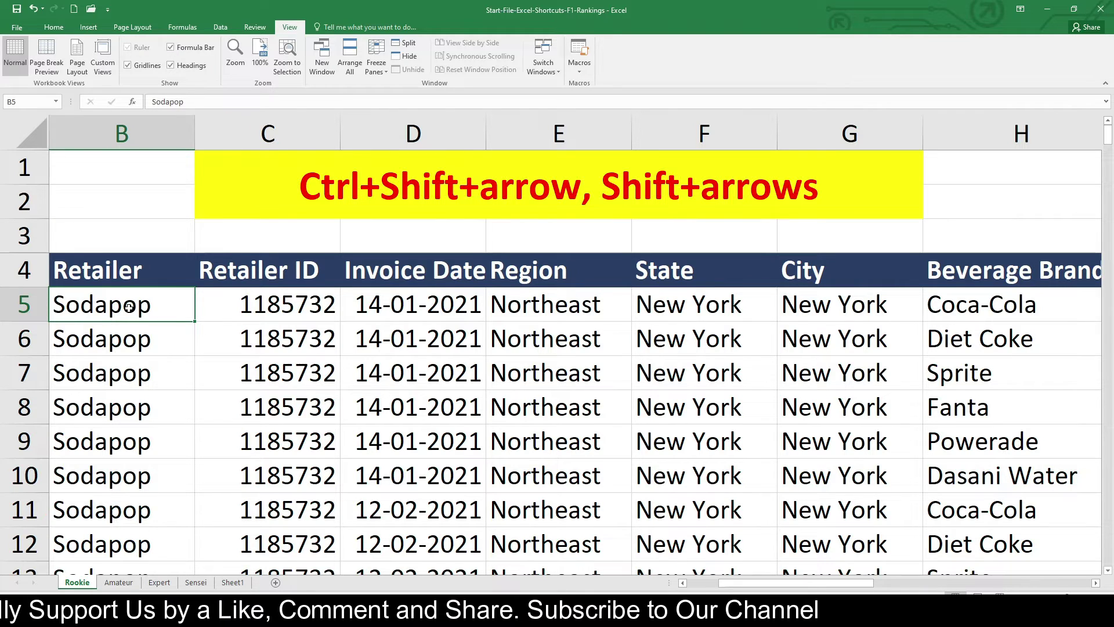
pyautogui.hotkey('ctrl', 'shift', 'Down')
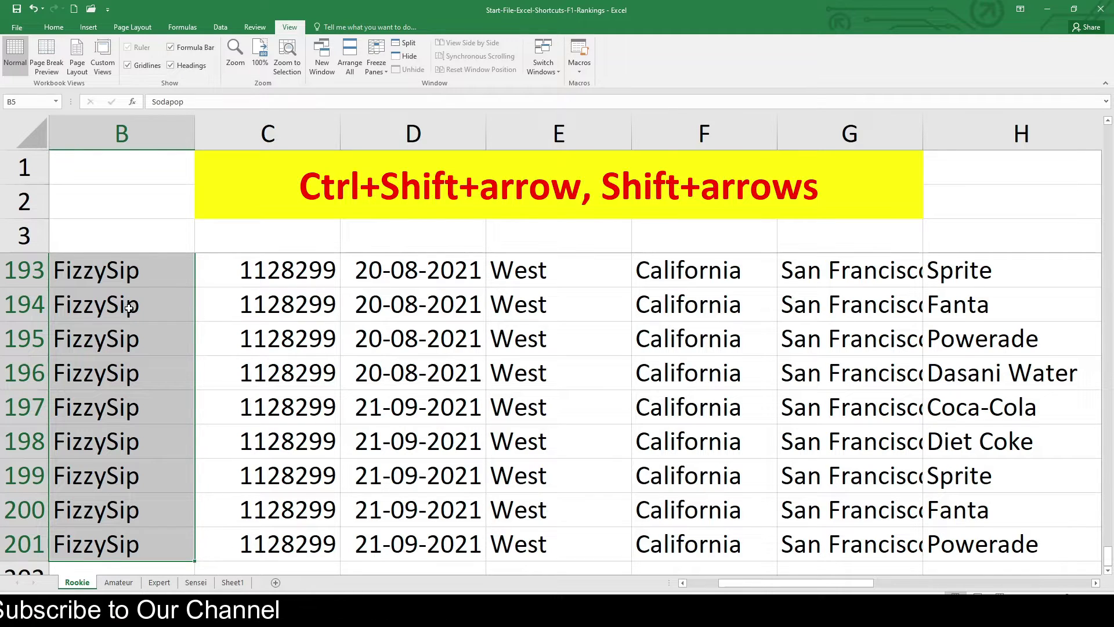
pyautogui.hotkey('ctrl', 'shift', 'Right')
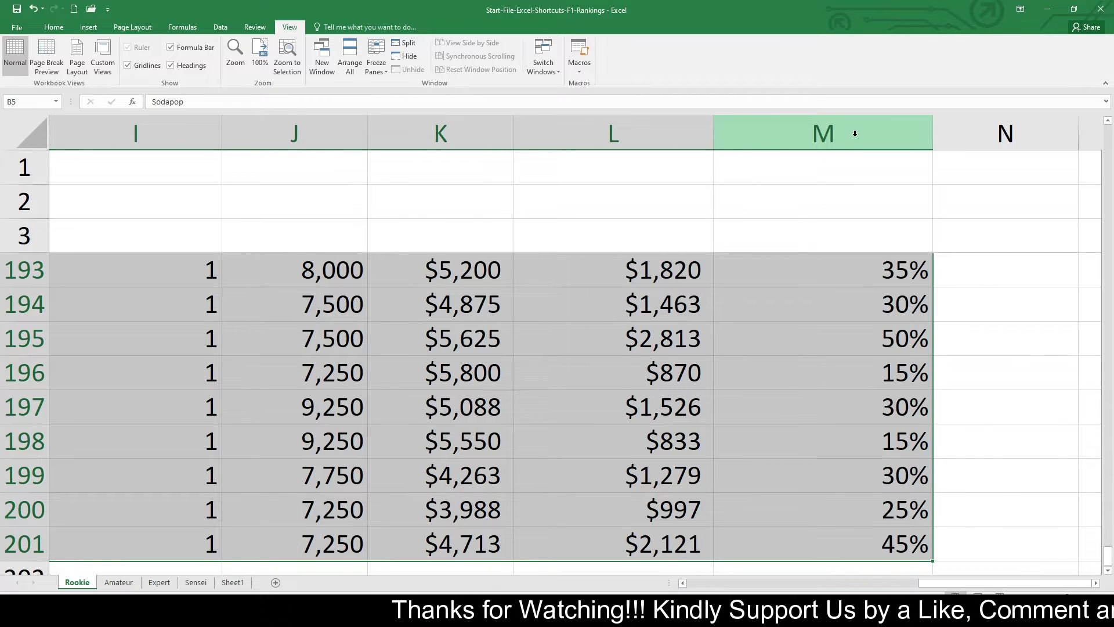
# Step: Shrink the selection by two columns with Shift+Left, then widen it back by one
pyautogui.hotkey('shift', 'Left')
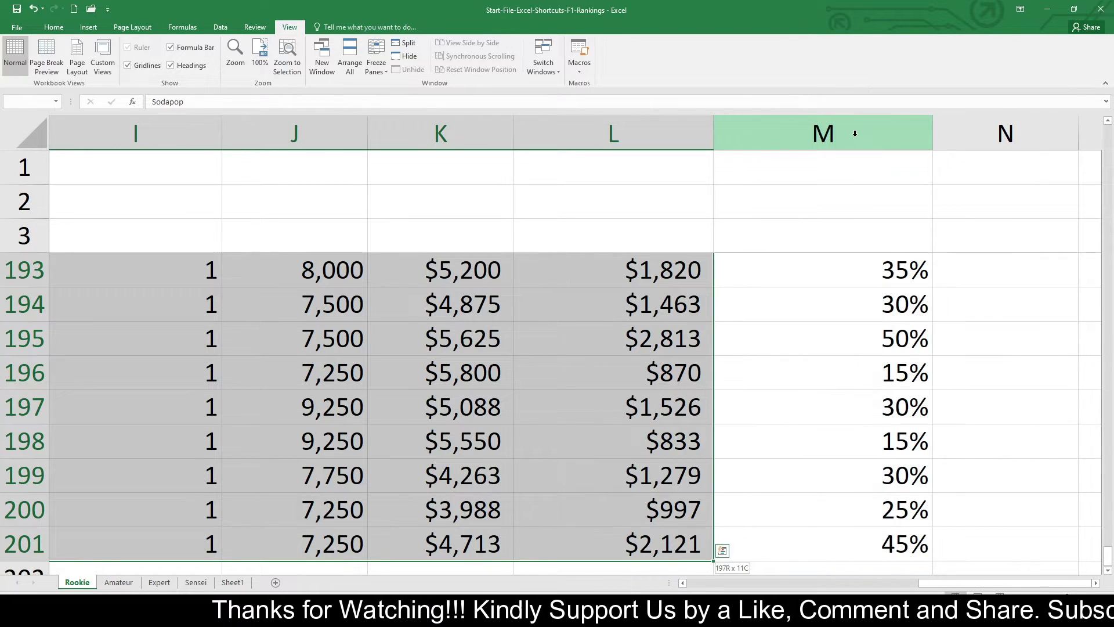
pyautogui.hotkey('shift', 'Left')
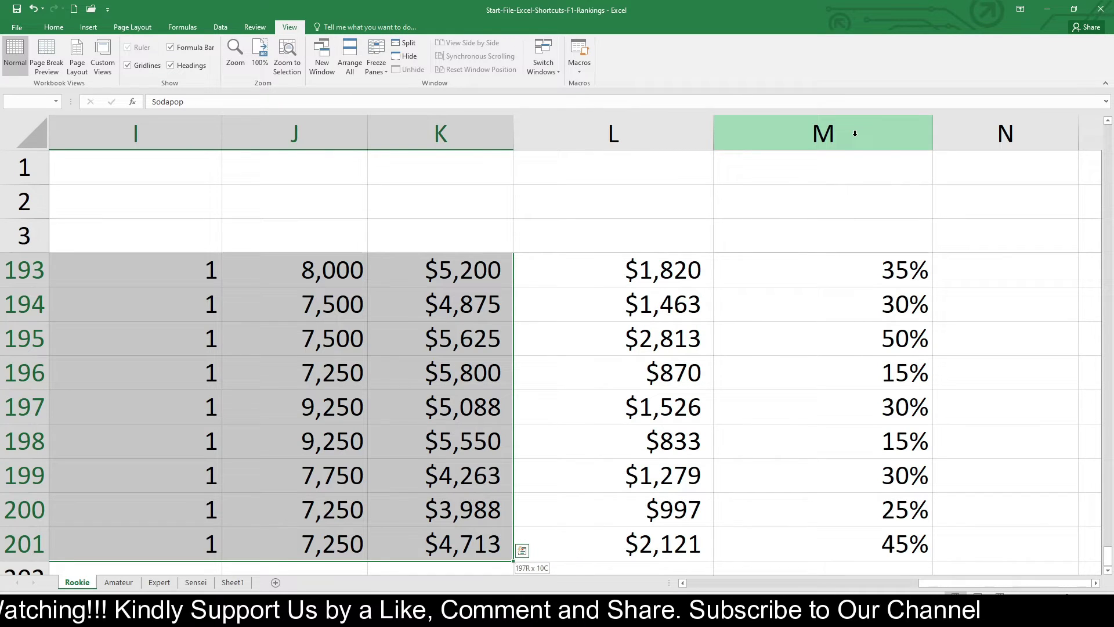
pyautogui.hotkey('shift', 'Right')
pyautogui.hotkey('shift', 'Right')
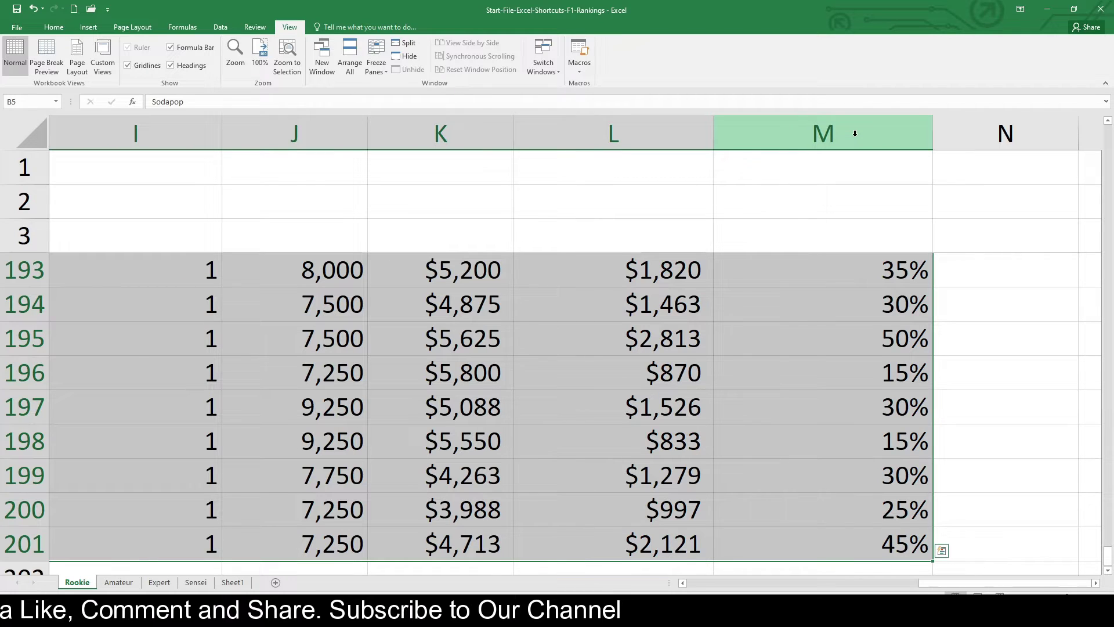
# Step: Drop rows from the selection with Shift+Up, then extend it back down to row 200 with Shift+Down
pyautogui.hotkey('shift', 'Up')
pyautogui.hotkey('shift', 'Up')
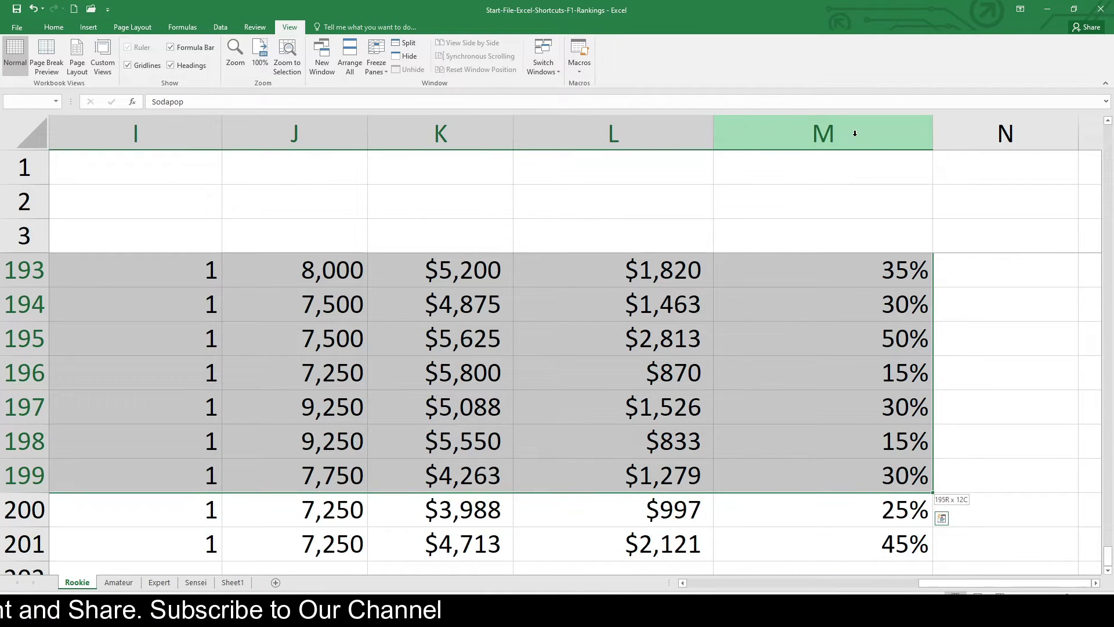
pyautogui.hotkey('shift', 'Up')
pyautogui.hotkey('shift', 'Up')
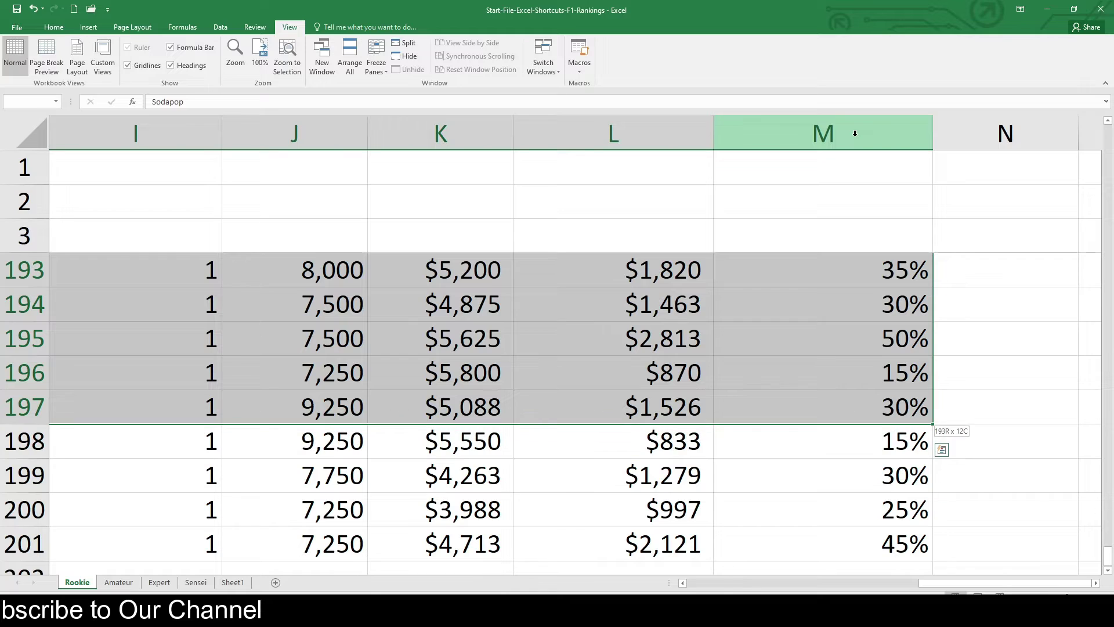
pyautogui.hotkey('shift', 'Up')
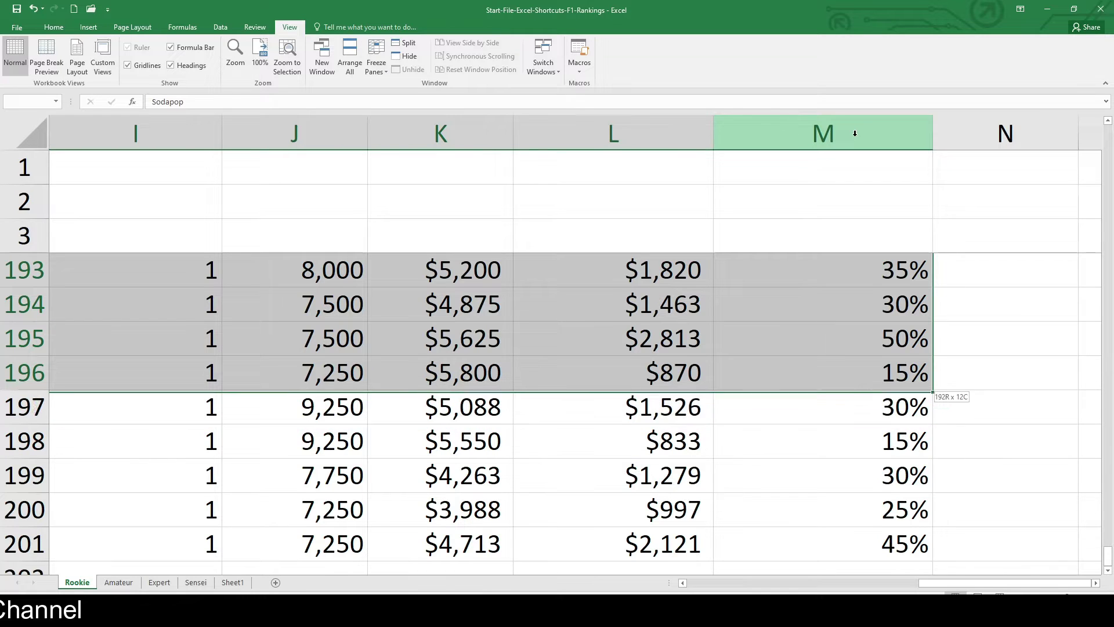
pyautogui.hotkey('shift', 'Up')
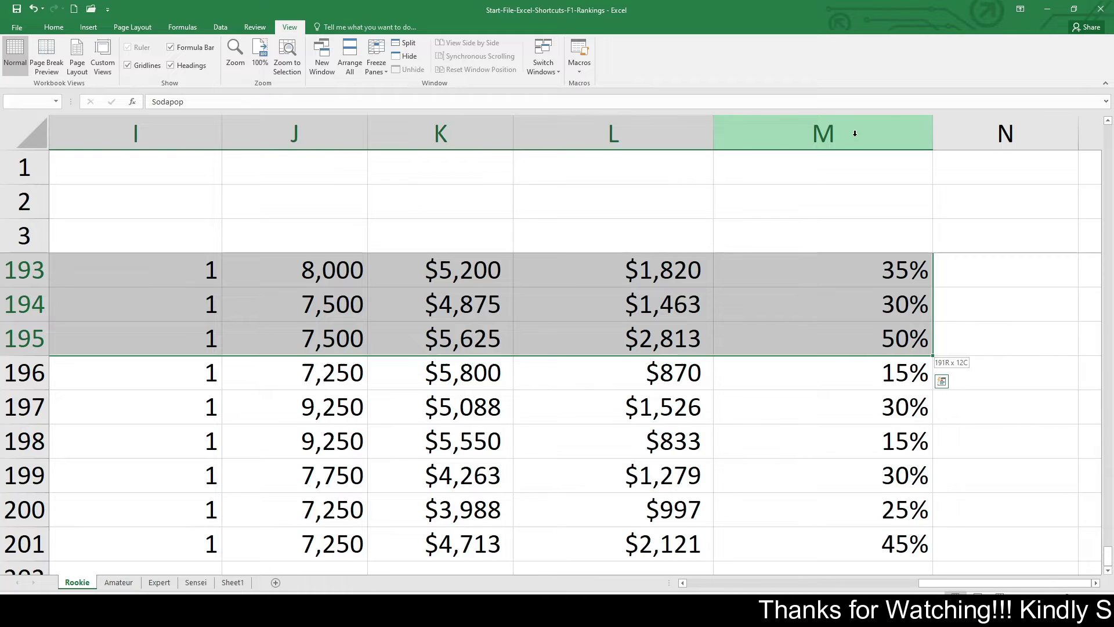
pyautogui.hotkey('shift', 'Down')
pyautogui.hotkey('shift', 'Down')
pyautogui.hotkey('shift', 'Down')
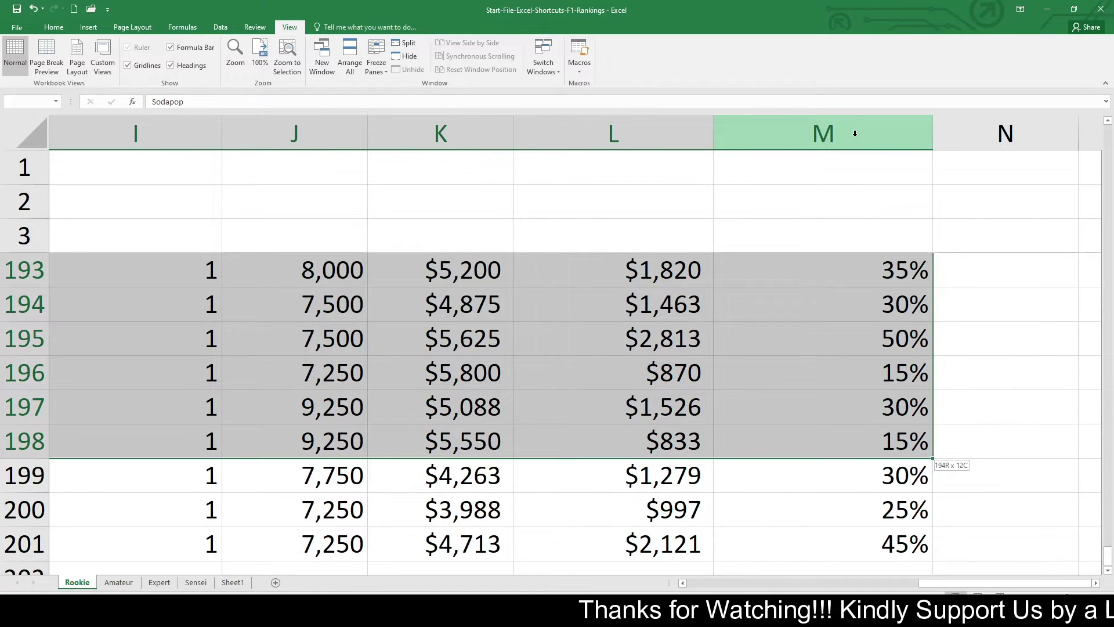
pyautogui.hotkey('shift', 'Down')
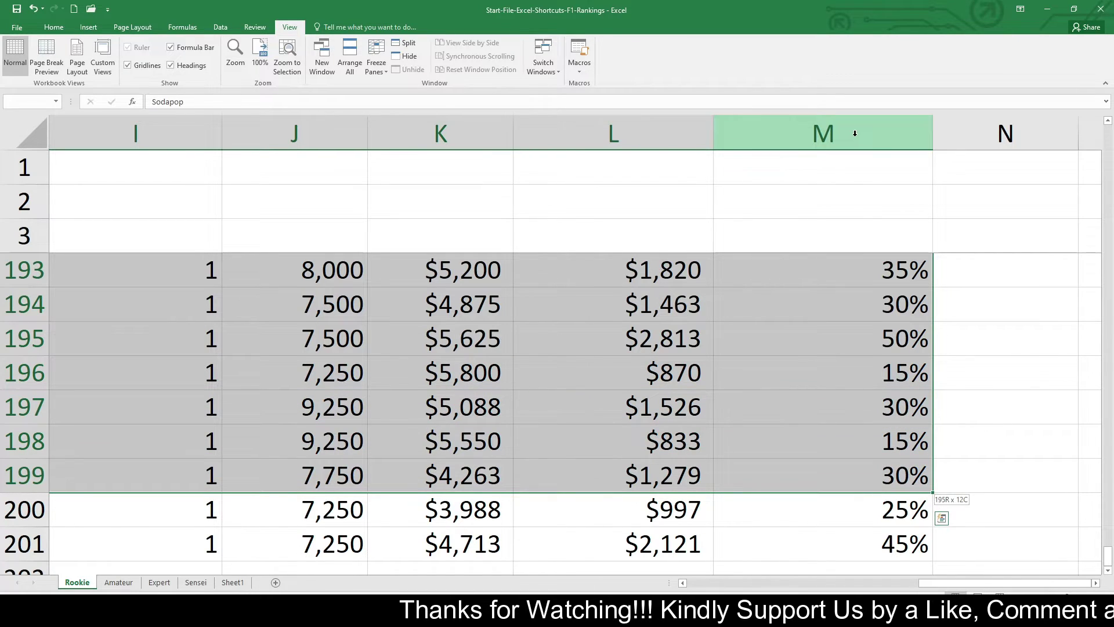
pyautogui.hotkey('shift', 'Down')
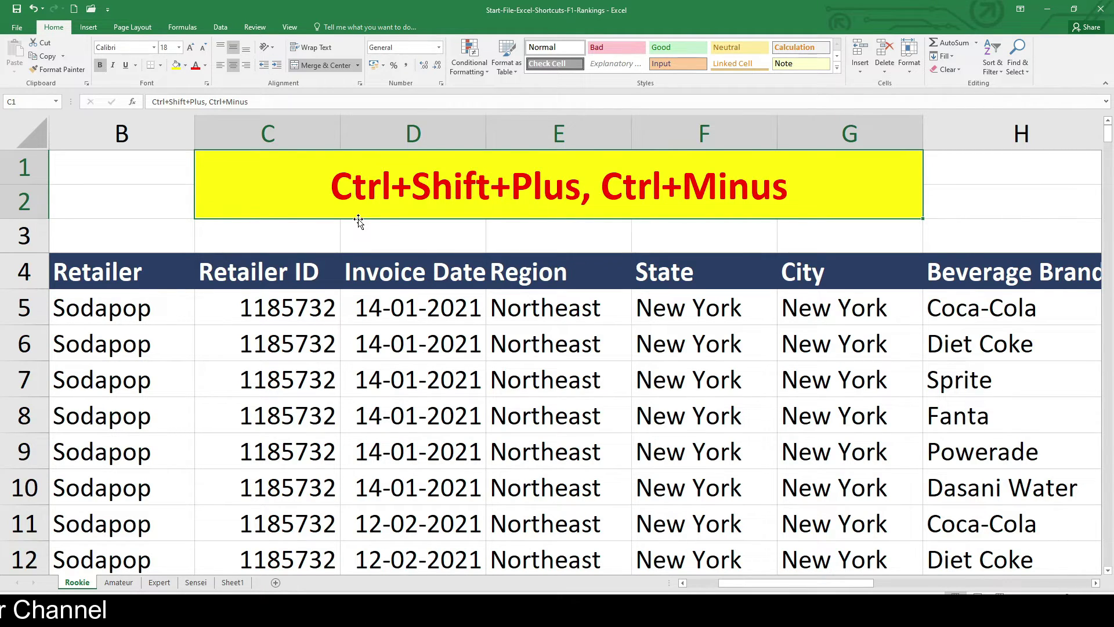
# Step: Select row 7 and insert blank rows with Ctrl+Shift+Plus, then select the Beverage Brand column
pyautogui.click(223, 388)
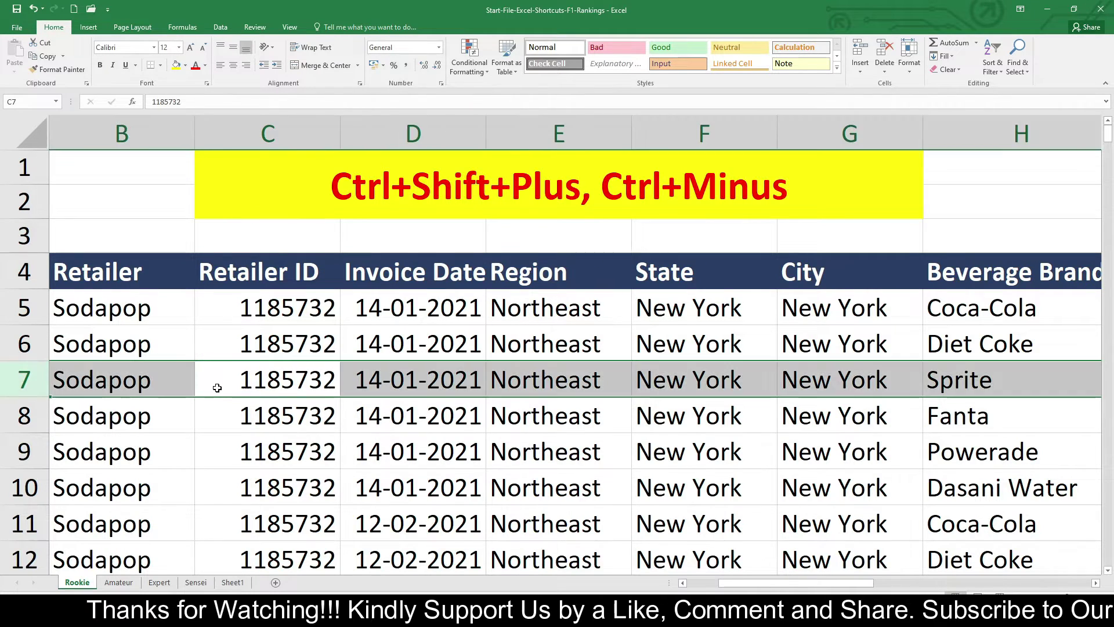
pyautogui.hotkey('shift', 'space')
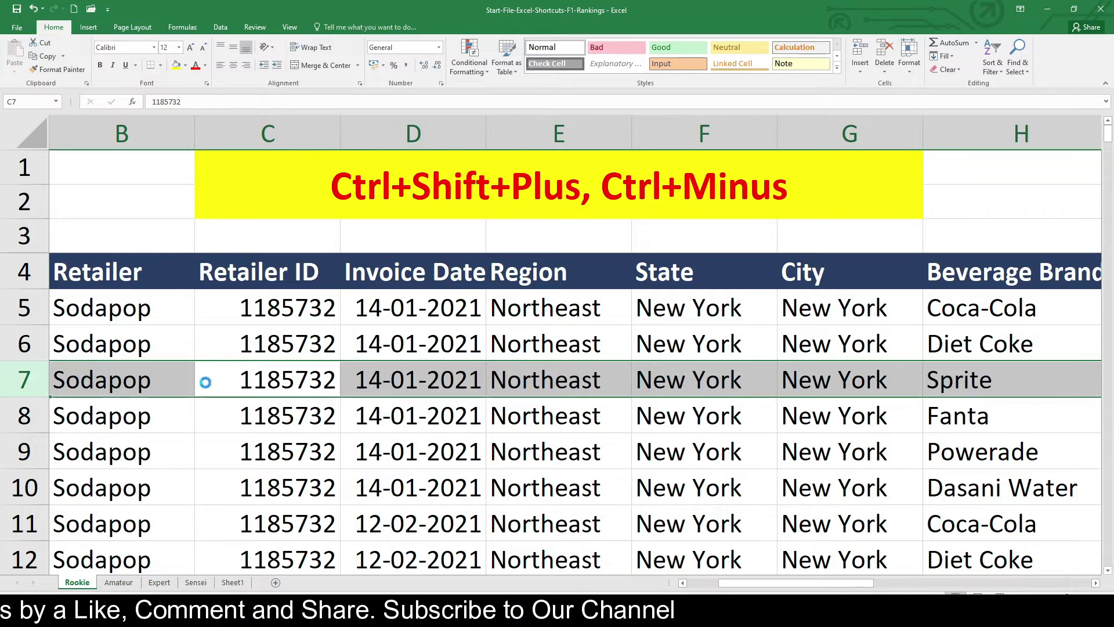
pyautogui.hotkey('ctrl', 'shift', '+')
pyautogui.hotkey('ctrl', 'shift', '+')
pyautogui.hotkey('ctrl', 'shift', '+')
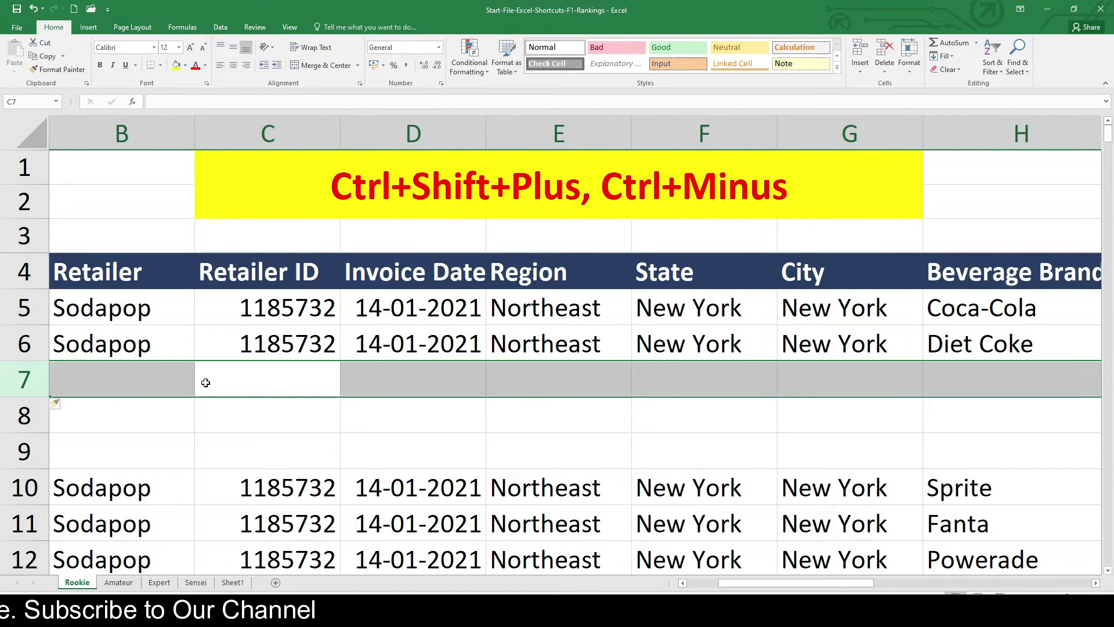
pyautogui.click(1053, 343)
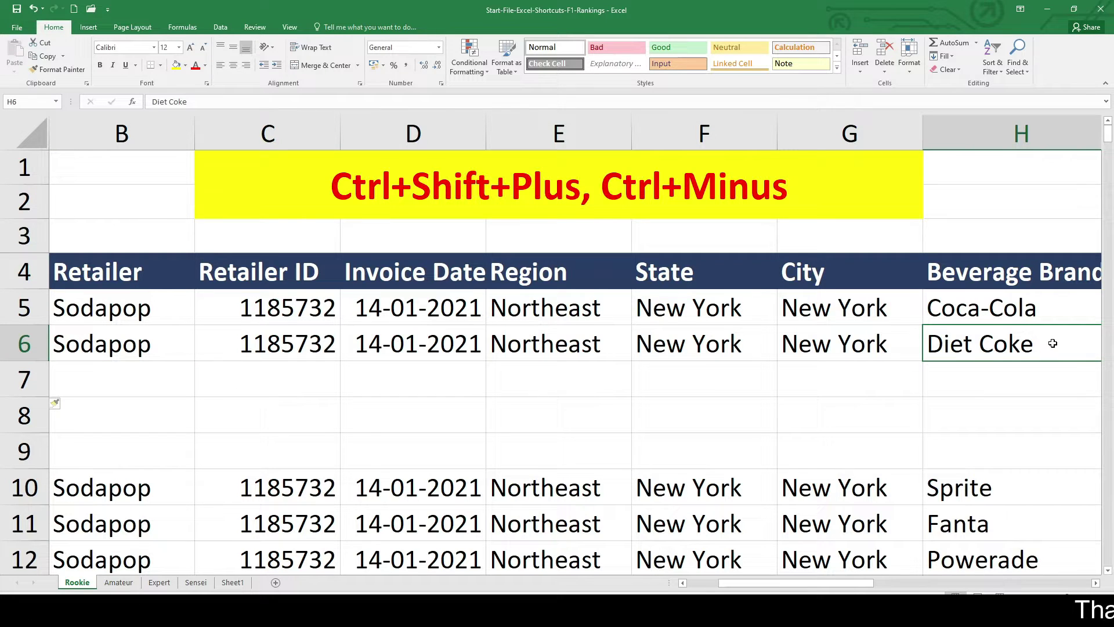
pyautogui.hotkey('ctrl', 'space')
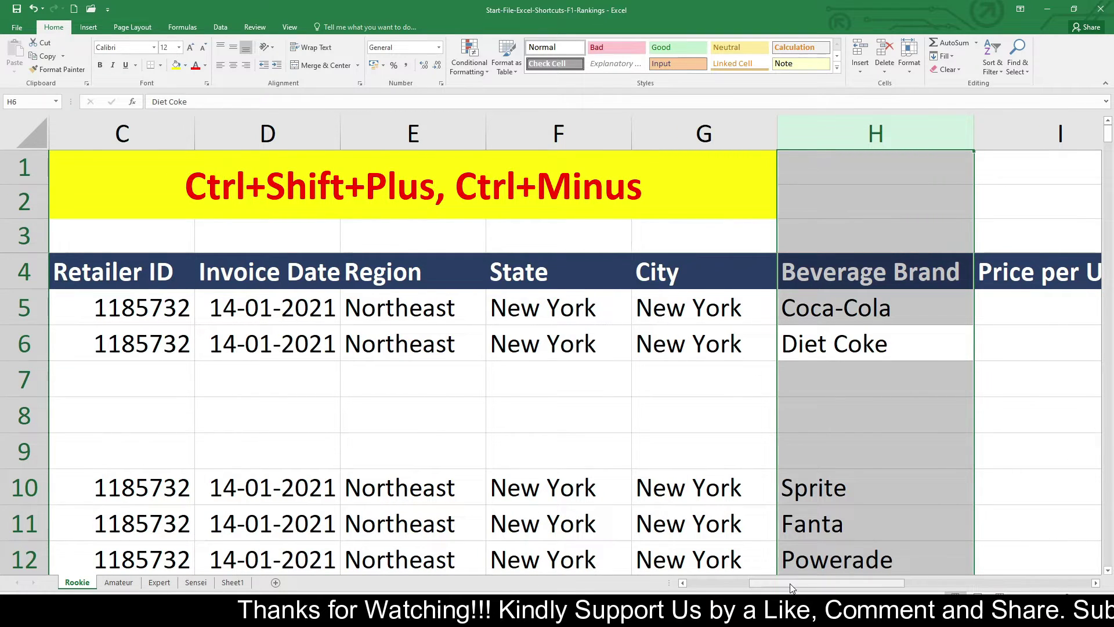
# Step: Insert a blank column before Beverage Brand with Ctrl+Shift+Plus, then delete it with Ctrl+Minus
pyautogui.hotkey('ctrl', 'shift', '+')
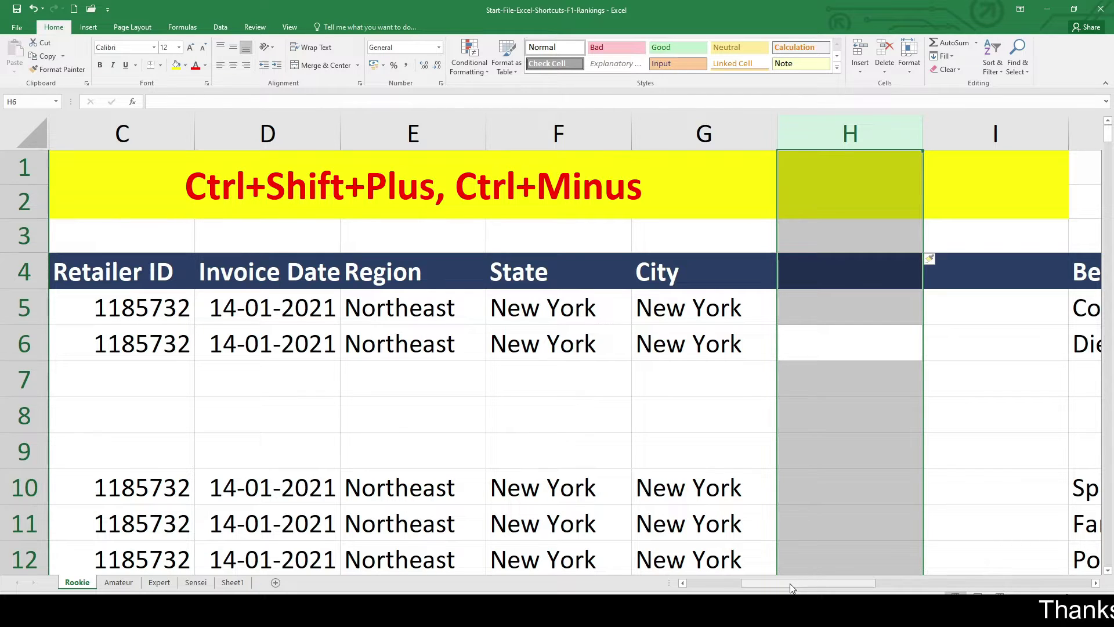
pyautogui.hotkey('ctrl', '-')
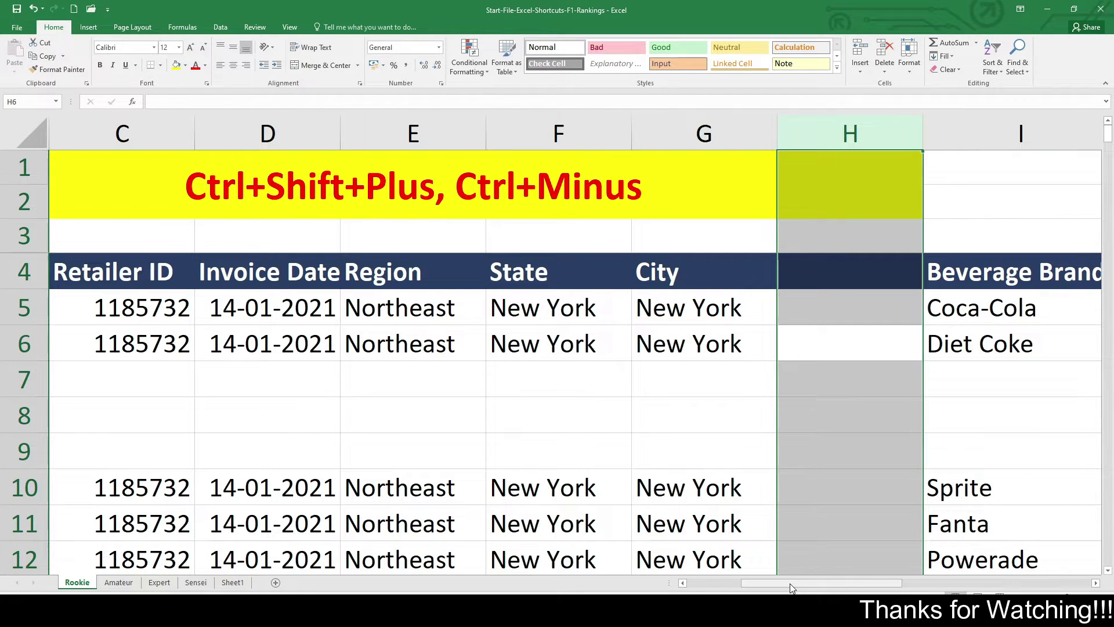
pyautogui.hotkey('ctrl', '-')
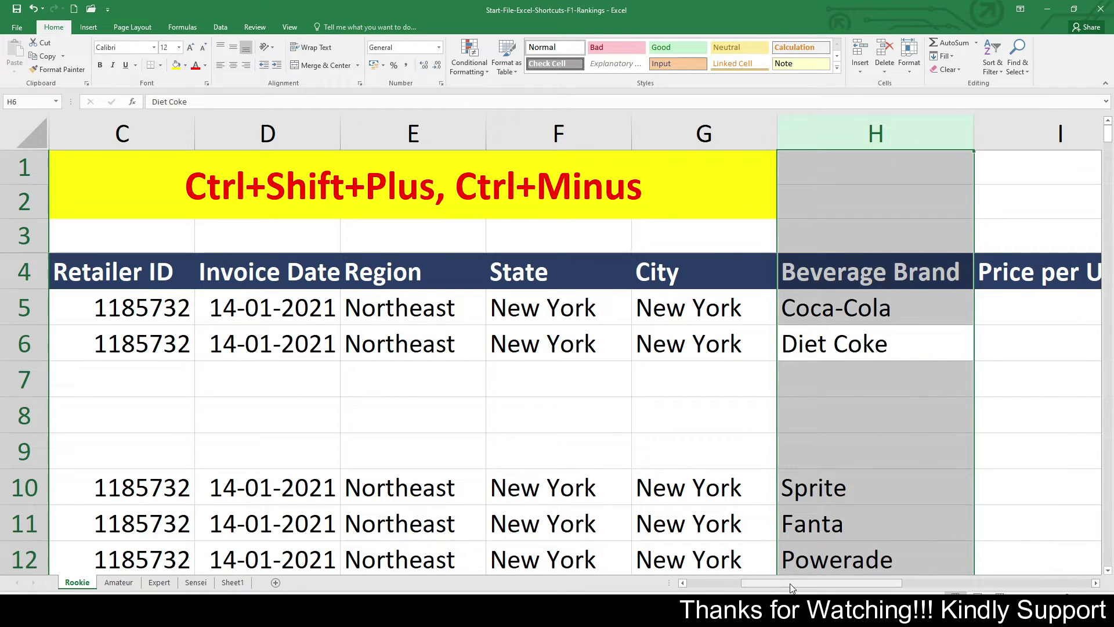
# Step: Select row 7 and delete the extra empty rows above Sprite with Ctrl+Minus
pyautogui.click(67, 380)
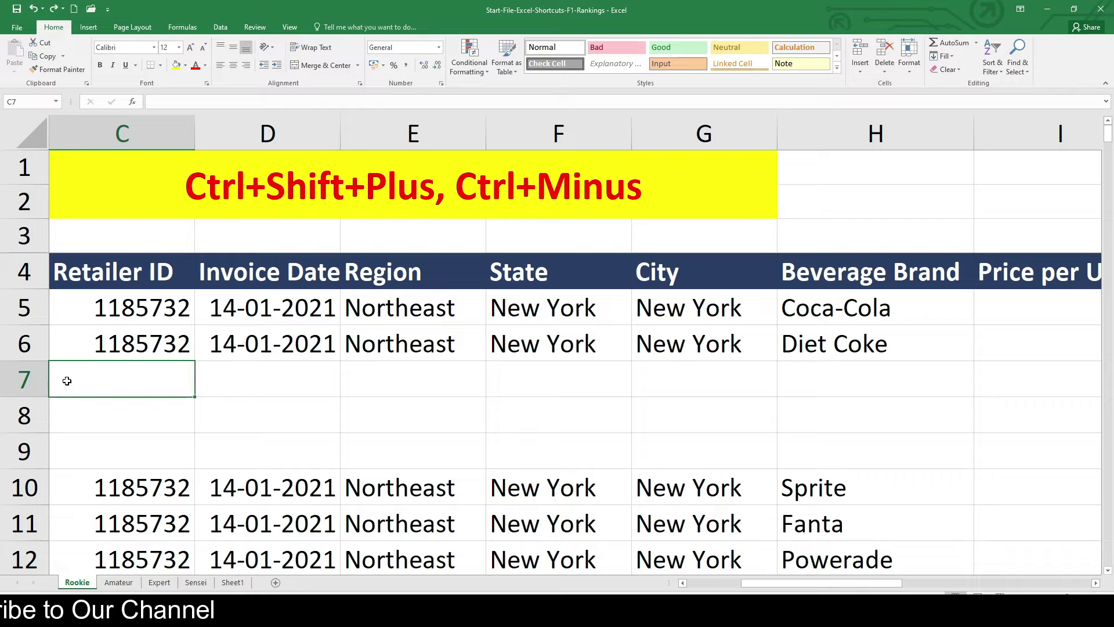
pyautogui.hotkey('shift', 'space')
pyautogui.hotkey('ctrl', 'shift', '+')
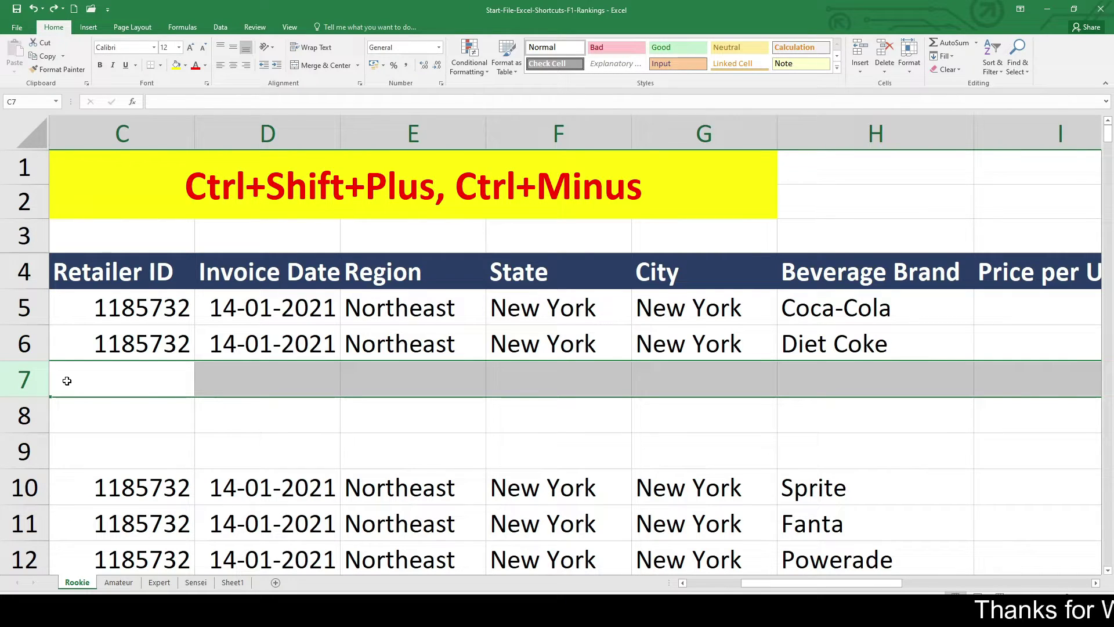
pyautogui.hotkey('ctrl', '-')
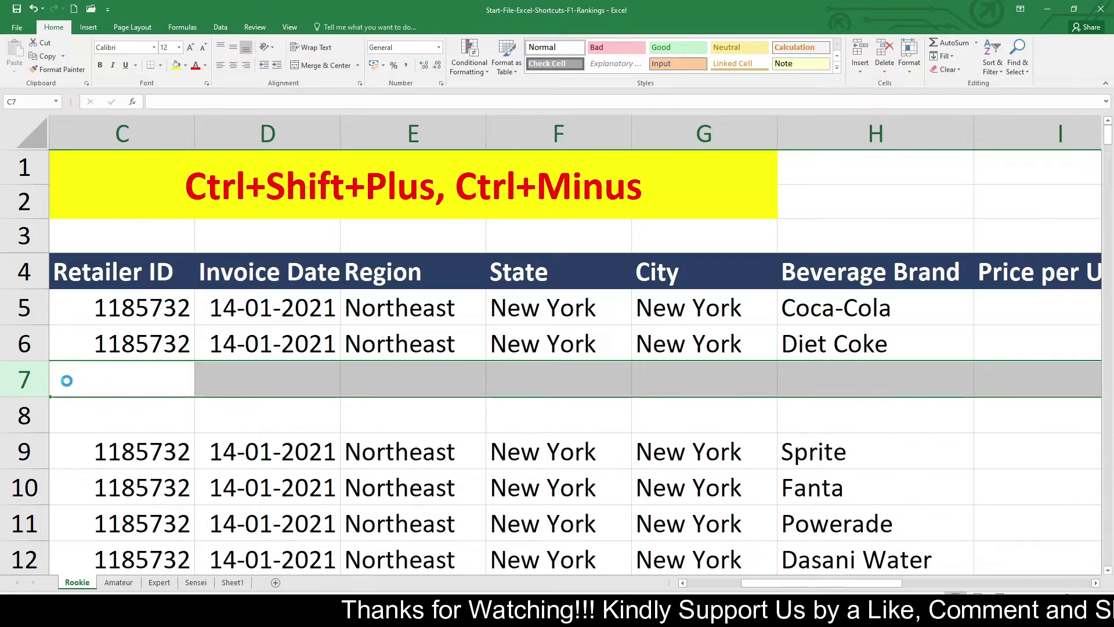
pyautogui.hotkey('ctrl', '-')
pyautogui.hotkey('ctrl', '-')
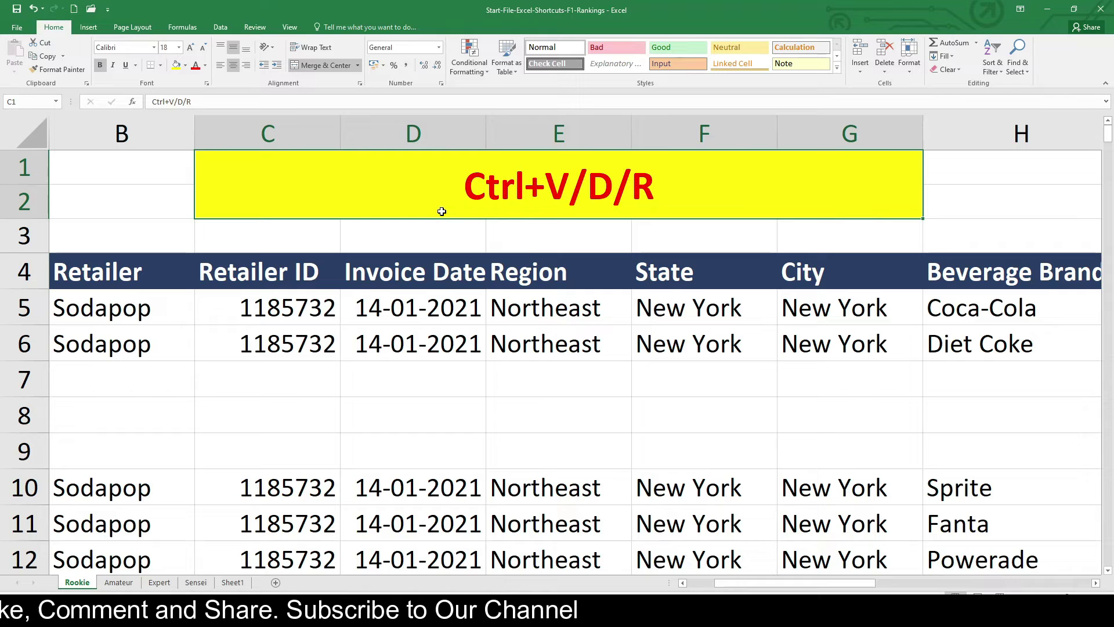
# Step: Copy the Retailer ID from C6 into the empty cell C7
pyautogui.click(283, 346)
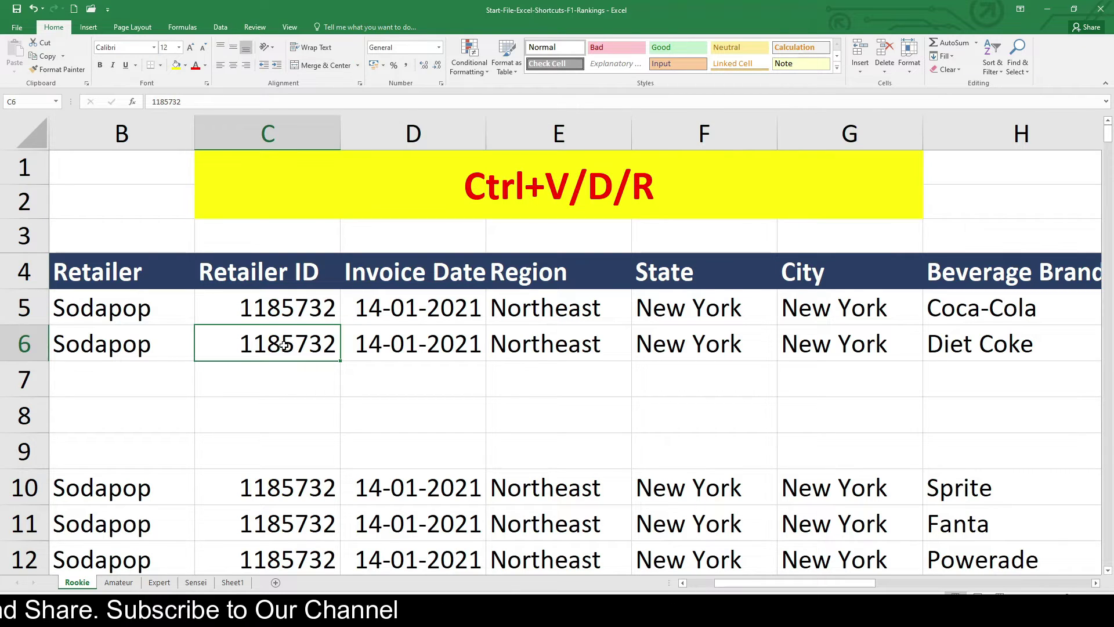
pyautogui.hotkey('ctrl', 'c')
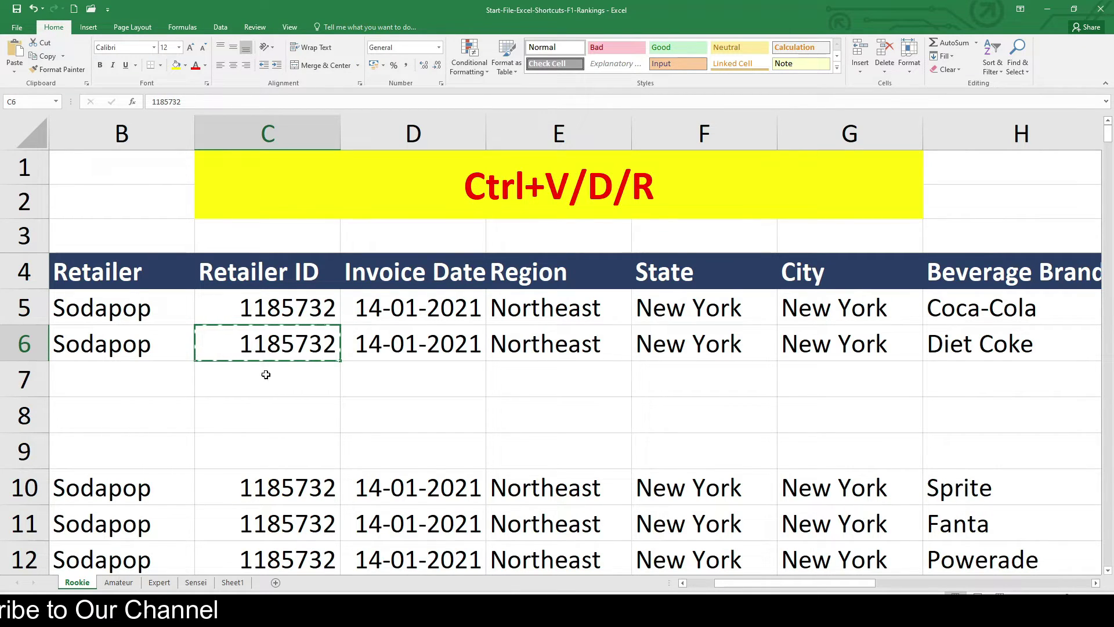
pyautogui.click(261, 378)
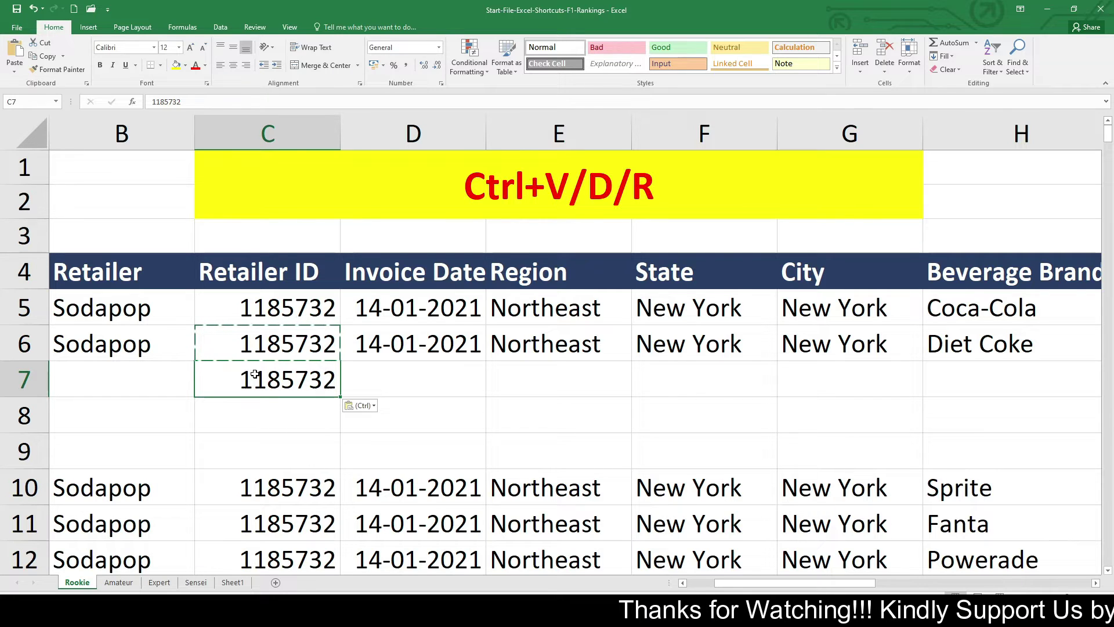
# Step: Fill D7, E7 and D8 down from the cells above using Ctrl+D
pyautogui.click(403, 390)
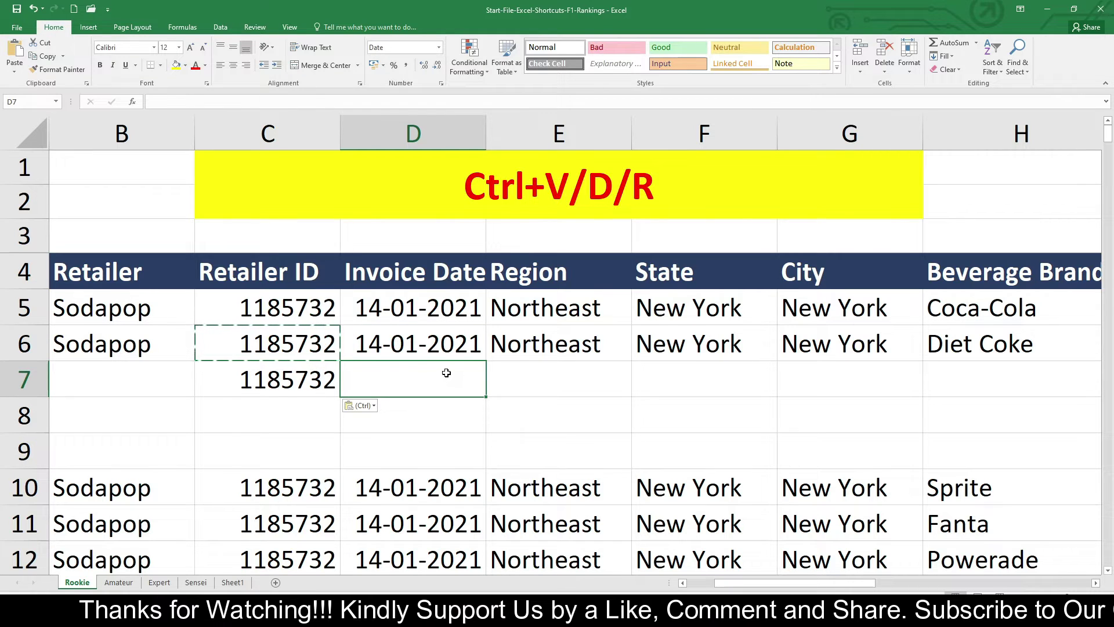
pyautogui.hotkey('ctrl', 'd')
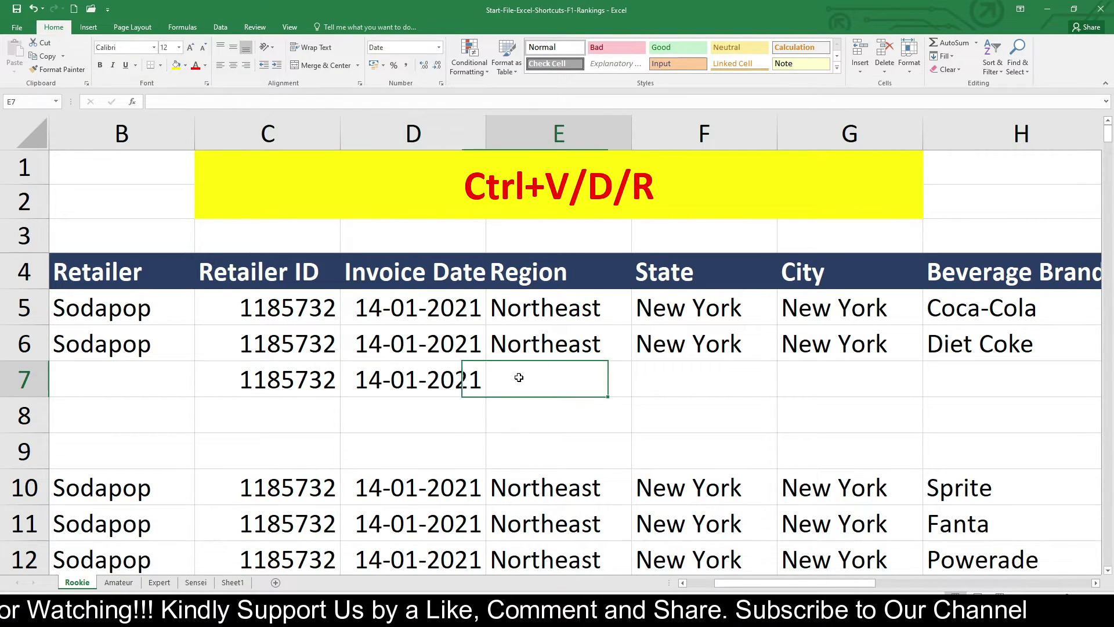
pyautogui.click(519, 377)
pyautogui.hotkey('ctrl', 'd')
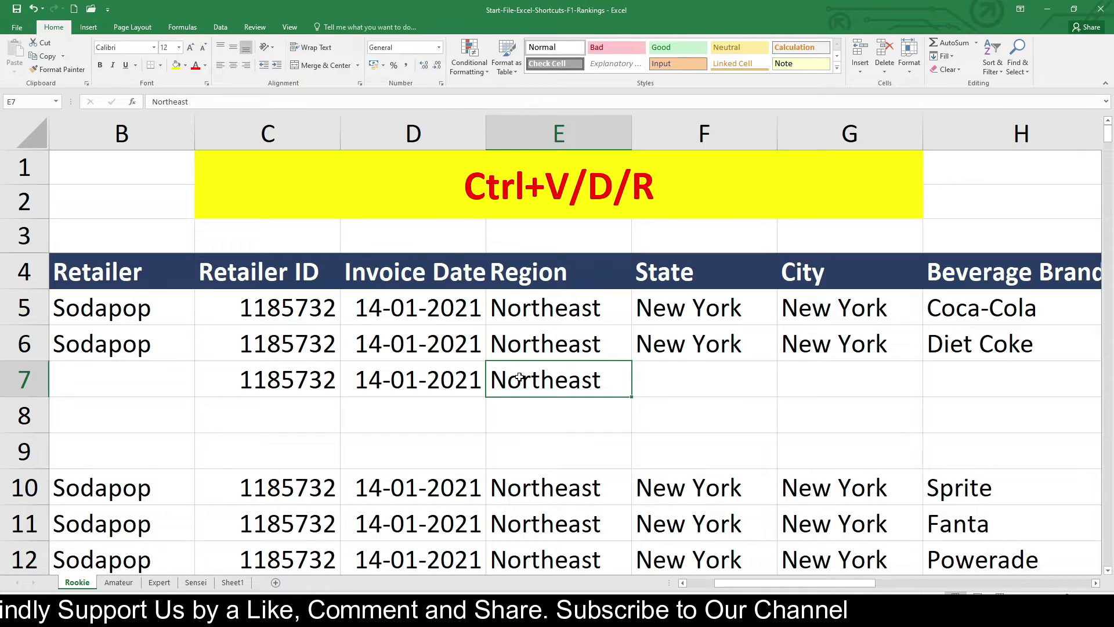
pyautogui.click(402, 406)
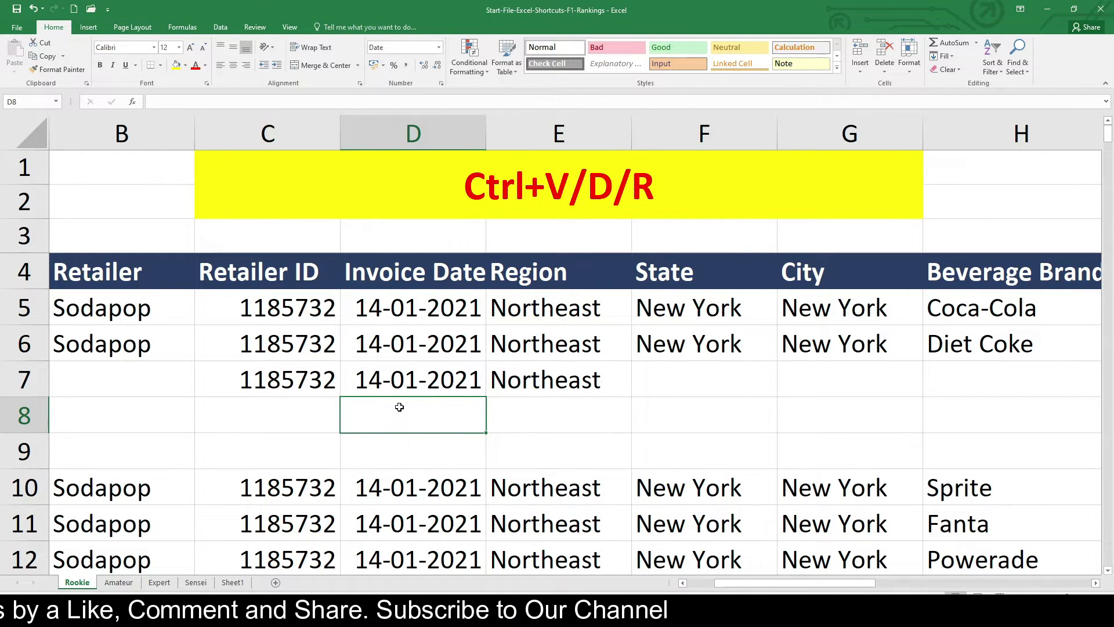
pyautogui.hotkey('ctrl', 'd')
pyautogui.click(705, 388)
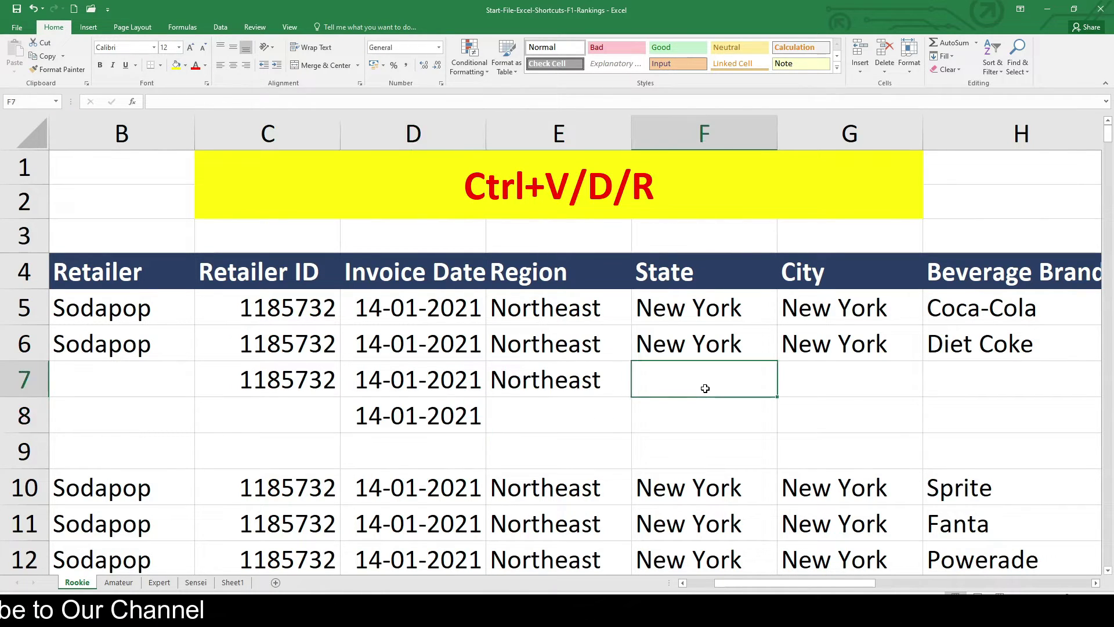
pyautogui.click(574, 385)
pyautogui.click(729, 381)
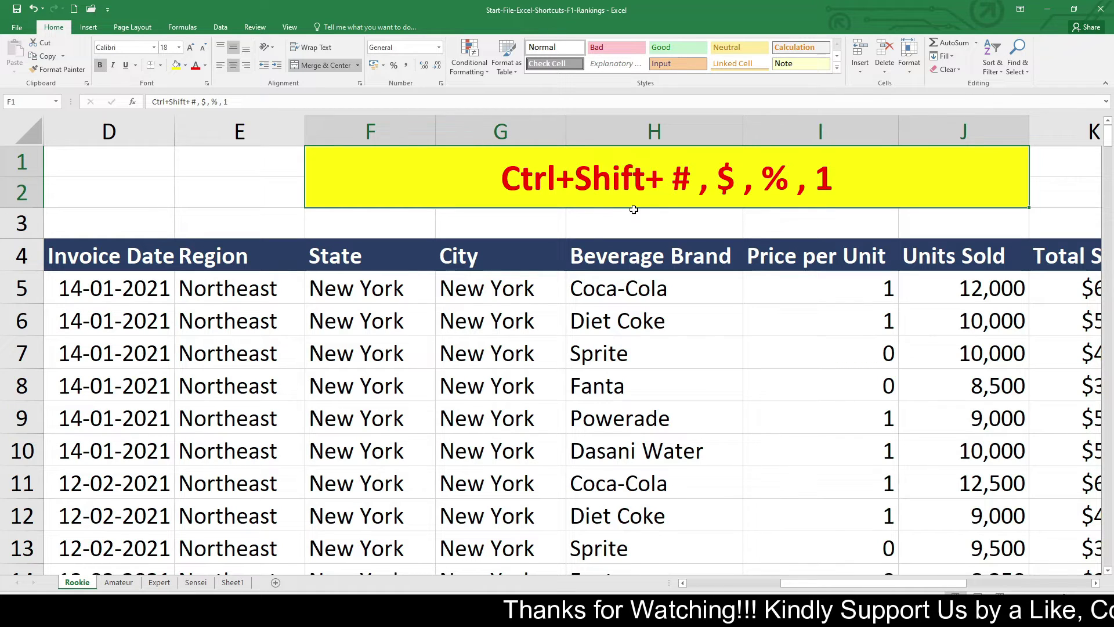
# Step: Select column D and apply the 14-Jan-21 date format with Ctrl+Shift+#, then check D5
pyautogui.click(132, 256)
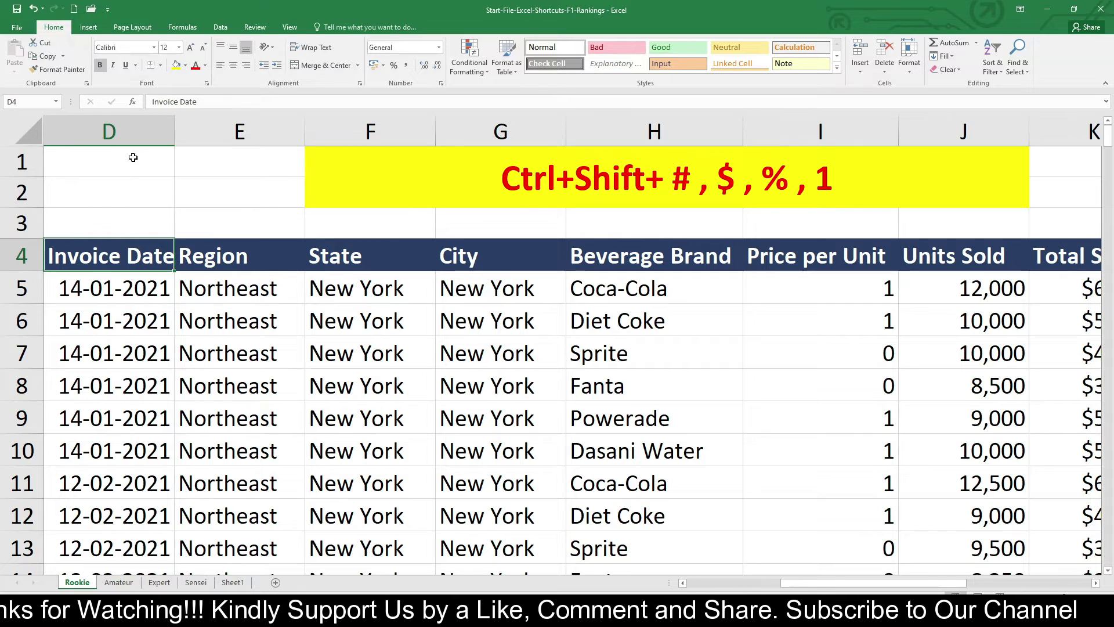
pyautogui.click(133, 137)
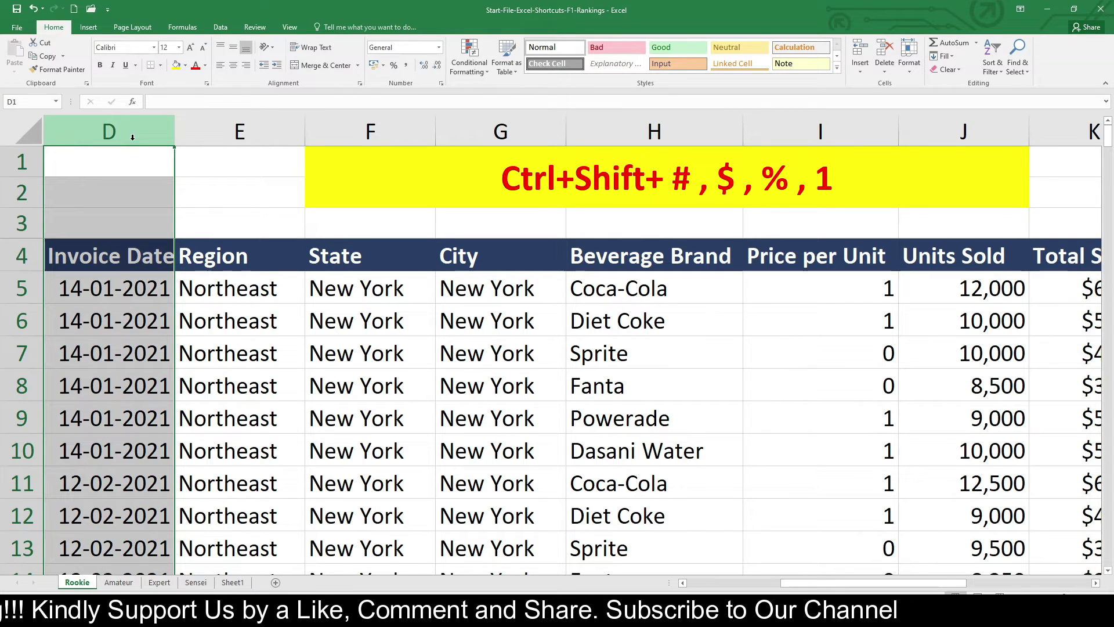
pyautogui.click(119, 260)
pyautogui.click(110, 289)
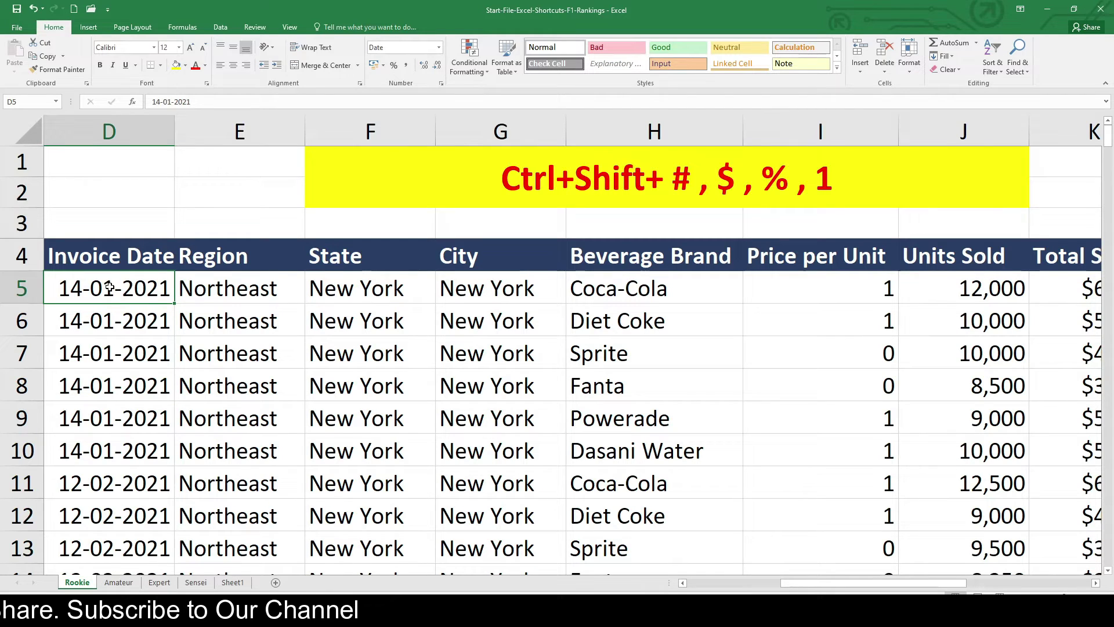
pyautogui.hotkey('ctrl', 'space')
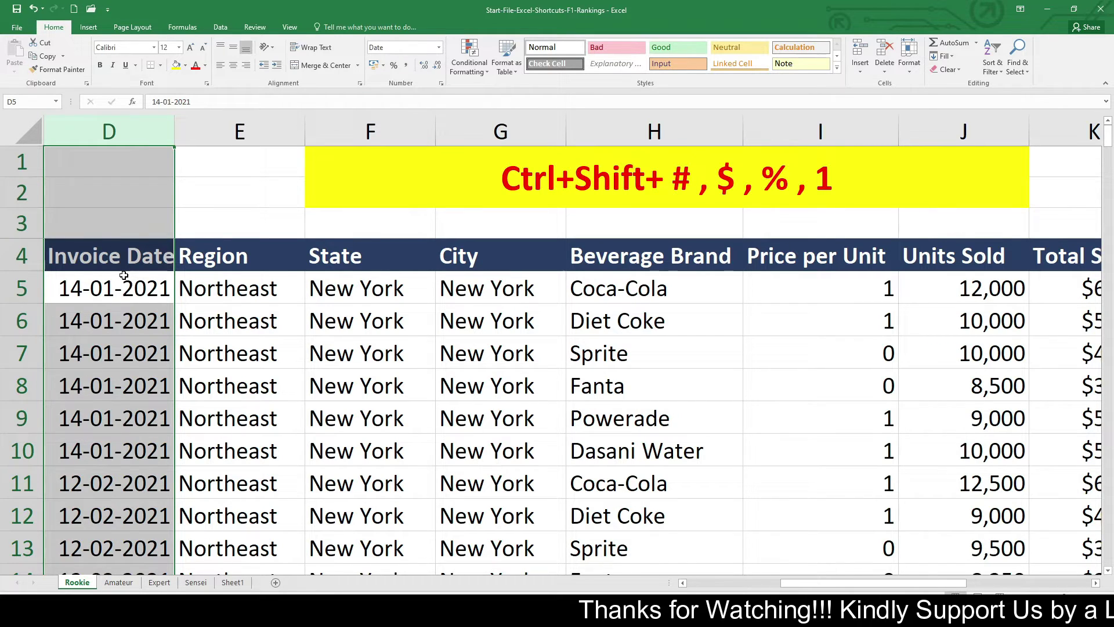
pyautogui.hotkey('ctrl', 'shift', '3')
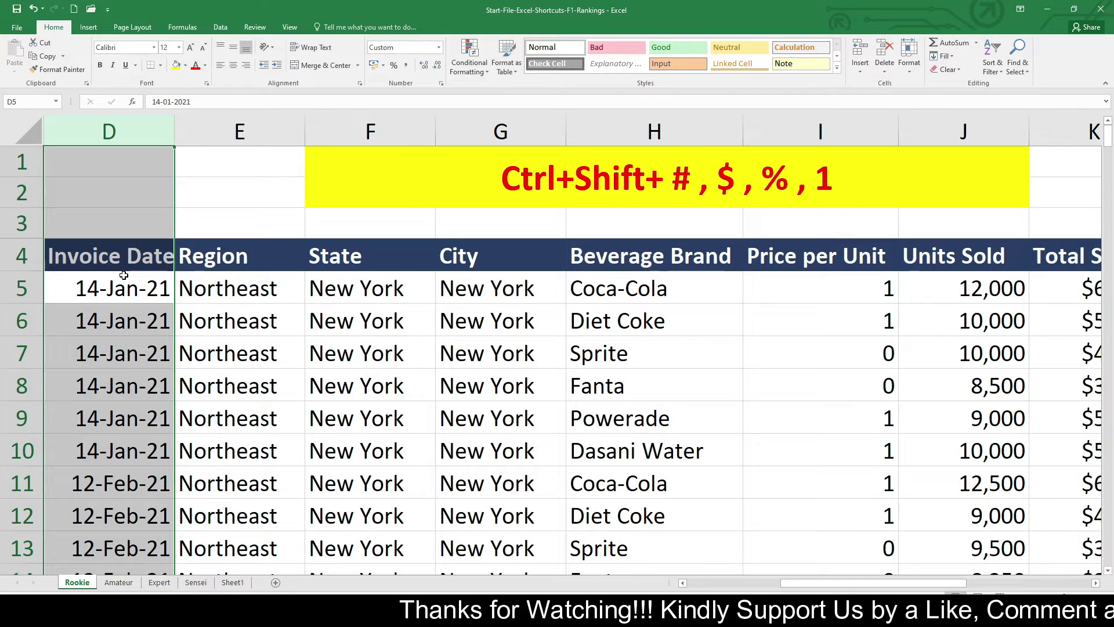
pyautogui.click(121, 306)
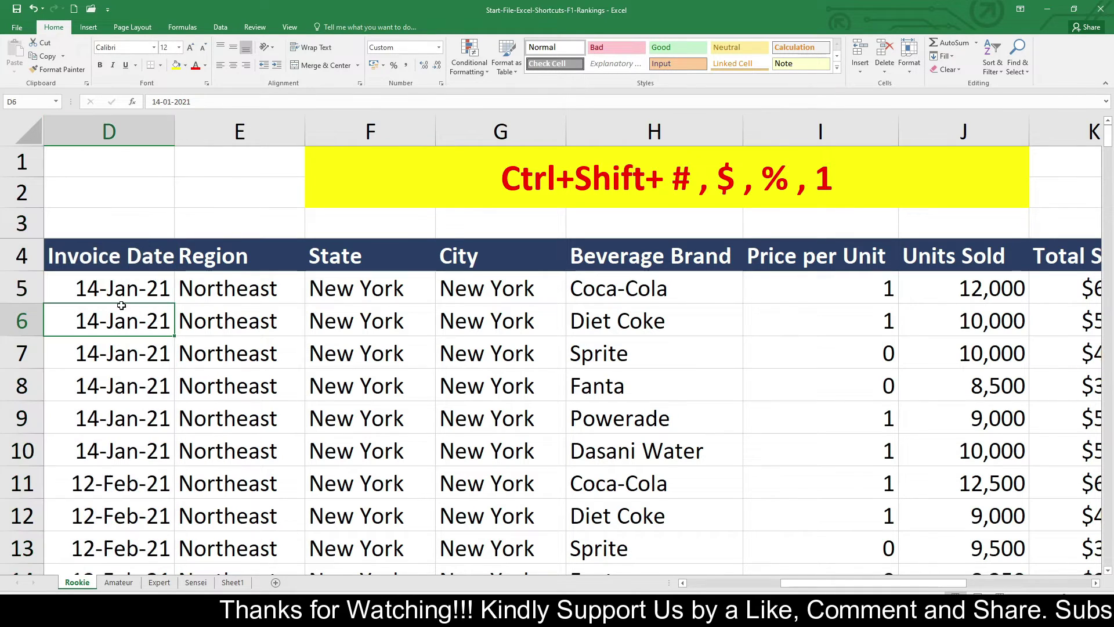
pyautogui.click(101, 289)
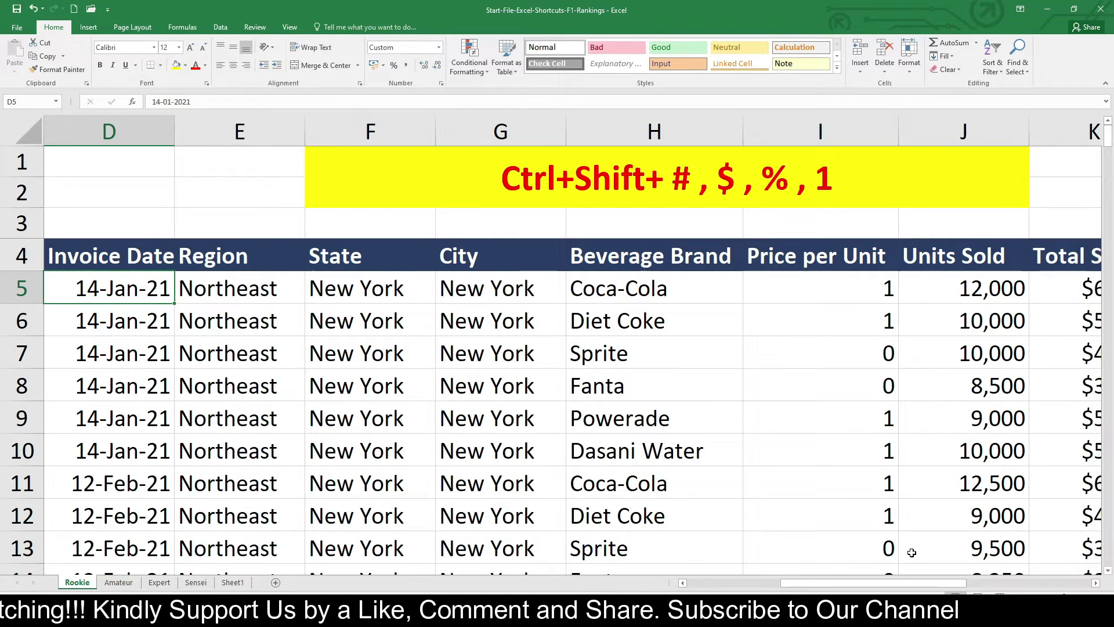
# Step: Format column K's Total Sales values as two-decimal currency, e.g. ₹ 6,000.00
pyautogui.hscroll(2, 910, 589)
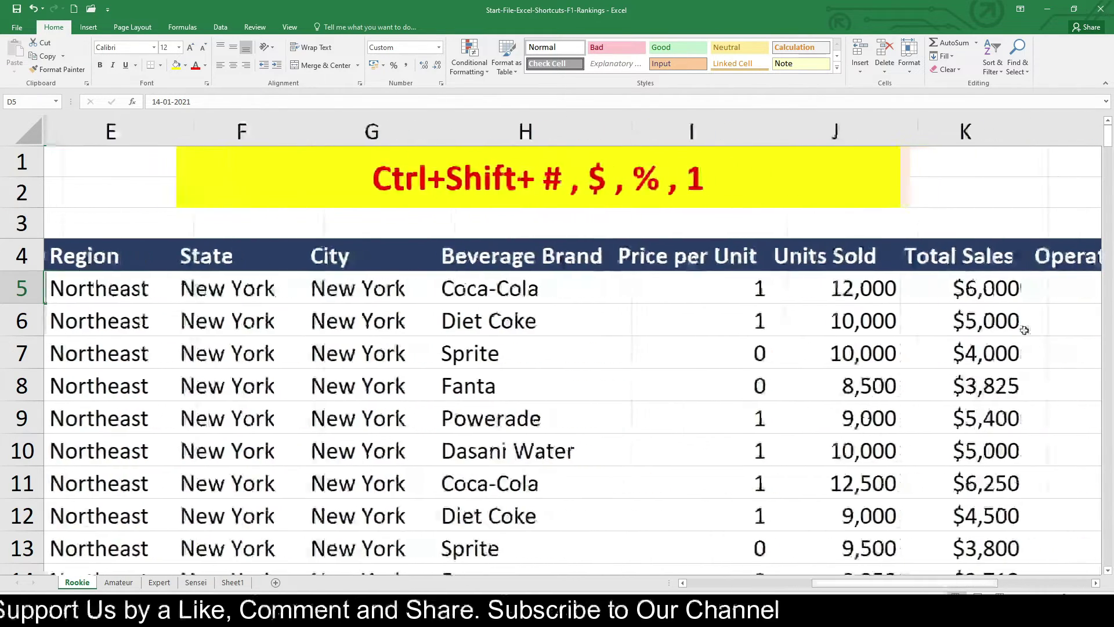
pyautogui.click(985, 294)
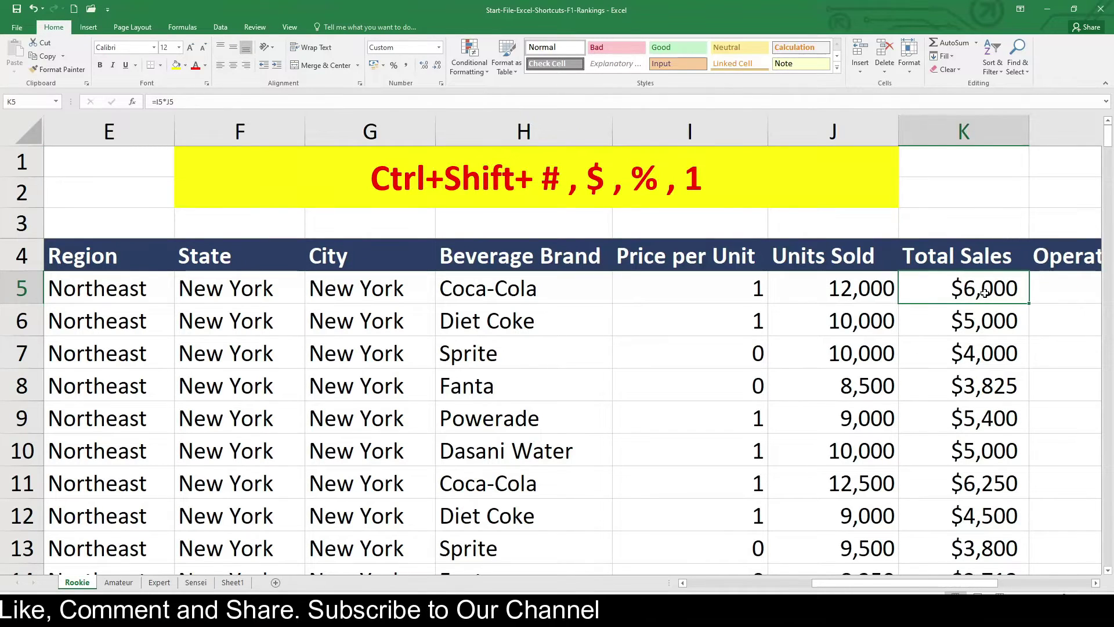
pyautogui.hotkey('ctrl', 'space')
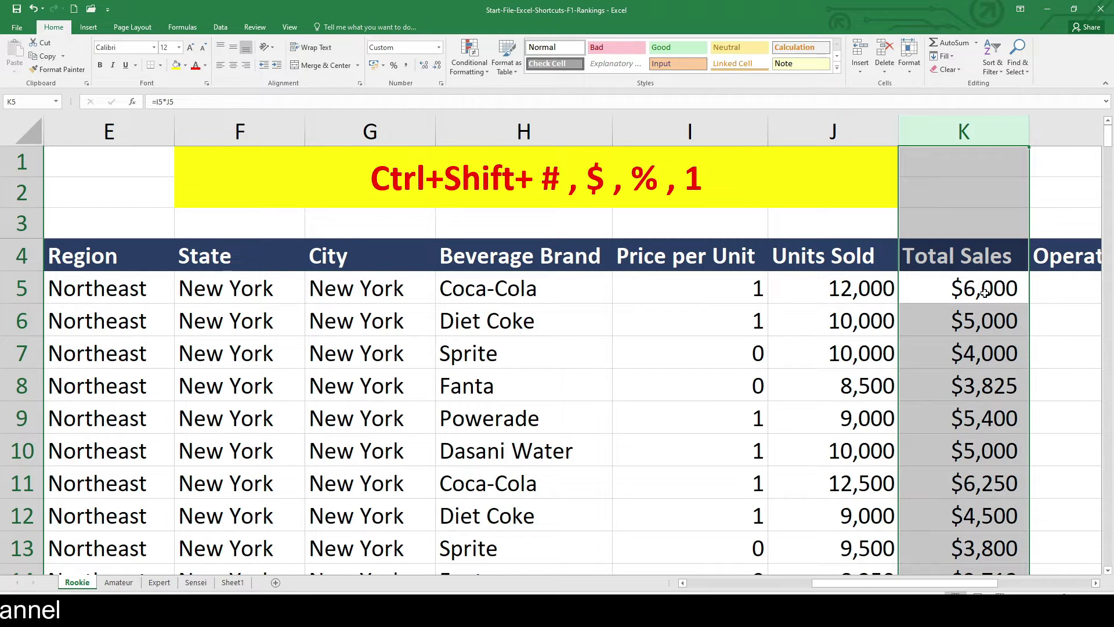
pyautogui.hotkey('ctrl', 'shift', '4')
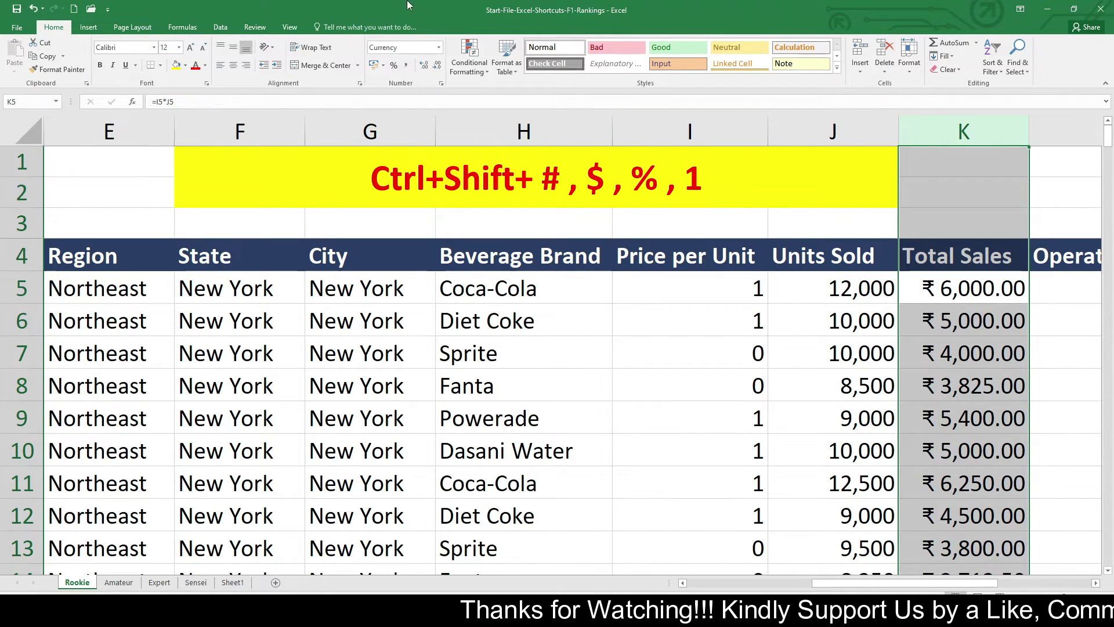
pyautogui.click(439, 47)
pyautogui.click(400, 66)
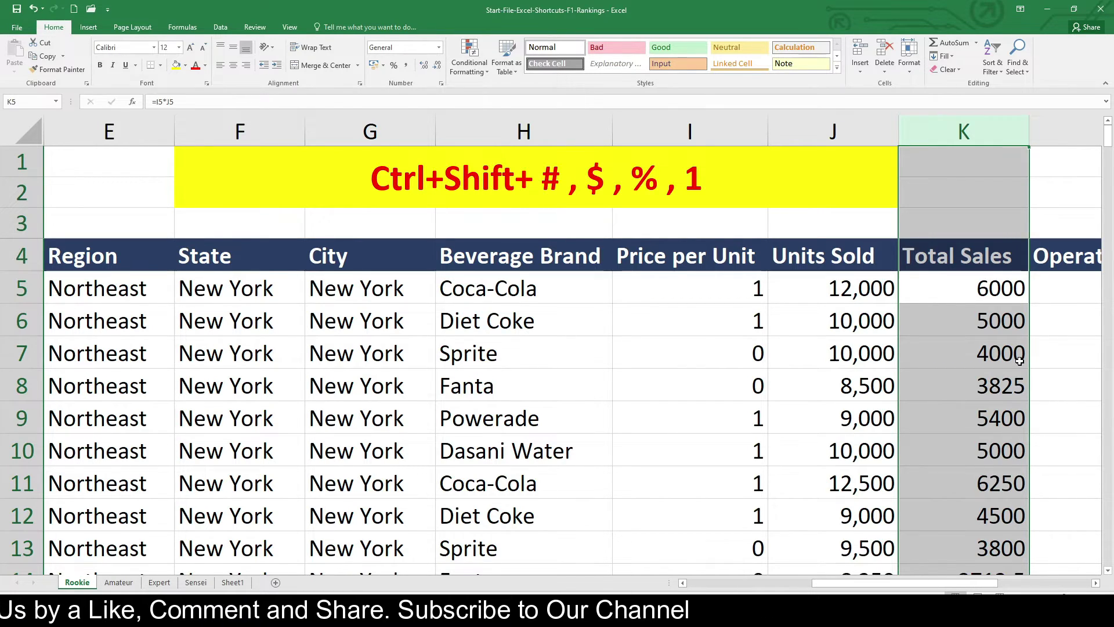
pyautogui.hotkey('ctrl', 'shift', '4')
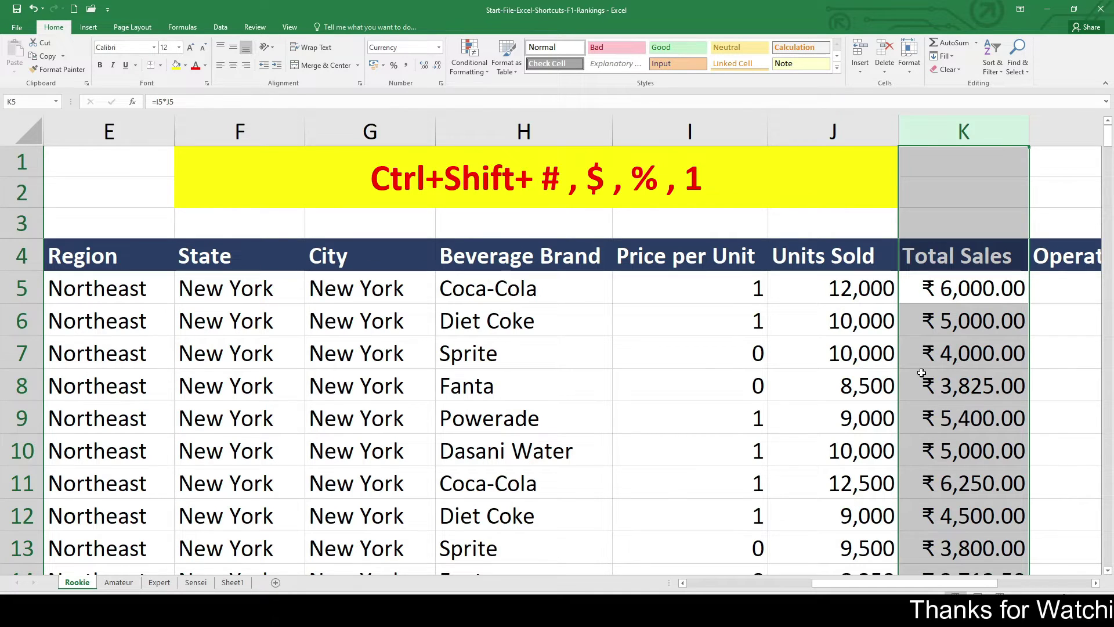
pyautogui.click(438, 47)
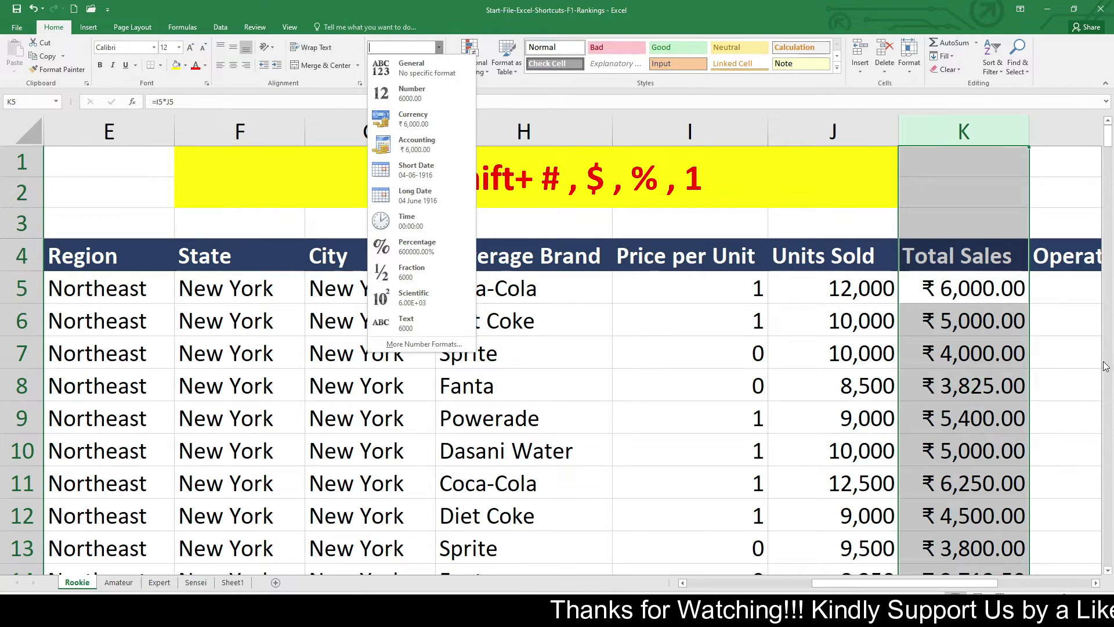
pyautogui.rightClick(968, 329)
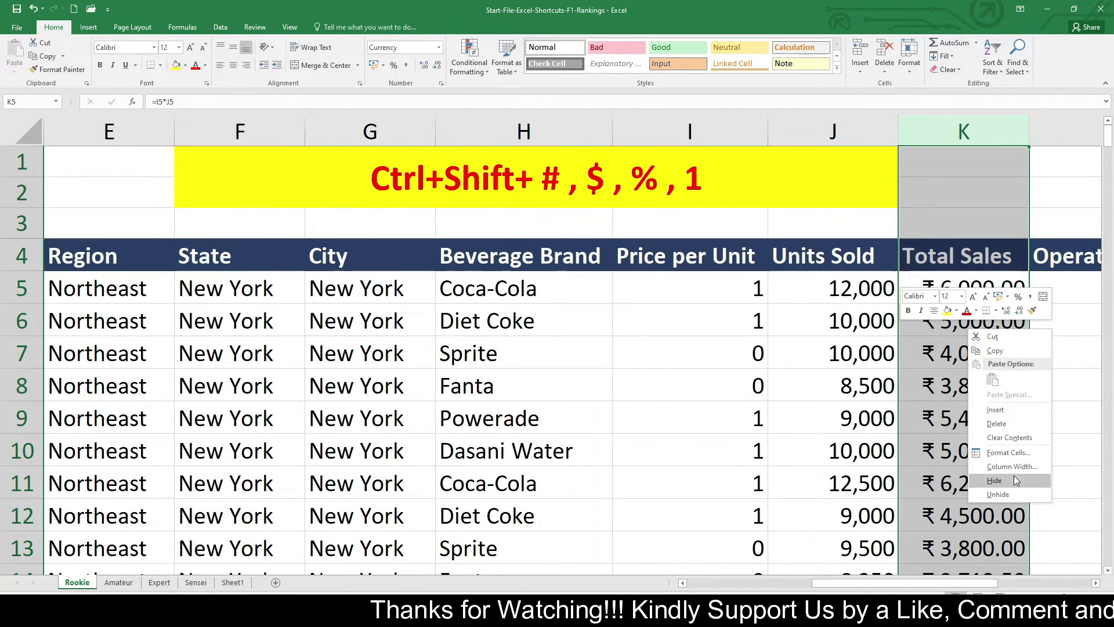
pyautogui.click(1010, 453)
pyautogui.click(845, 412)
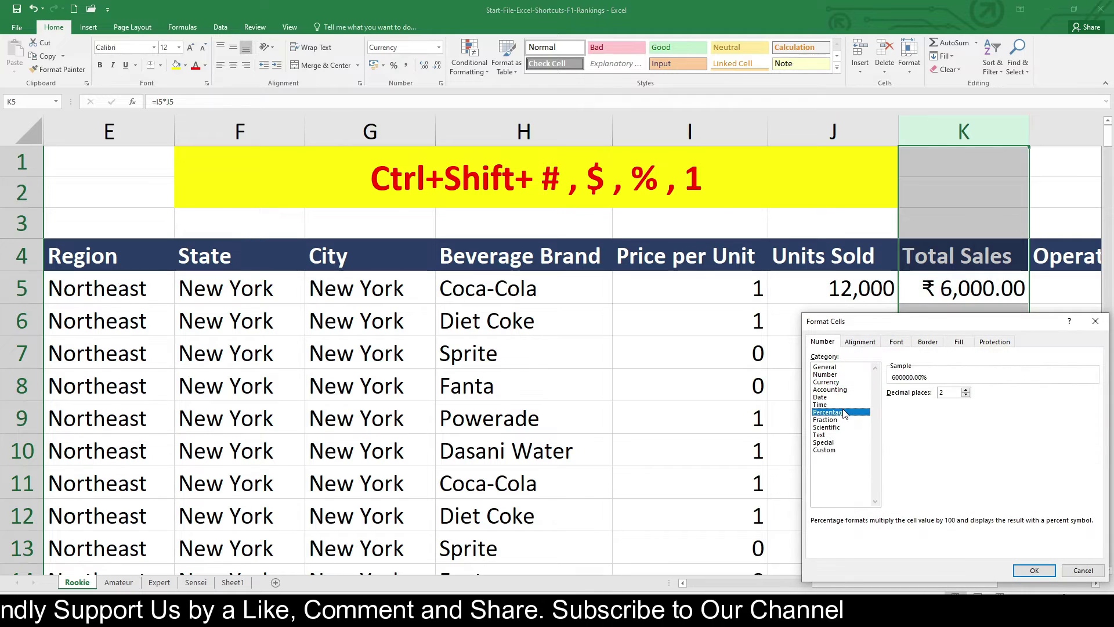
pyautogui.click(827, 382)
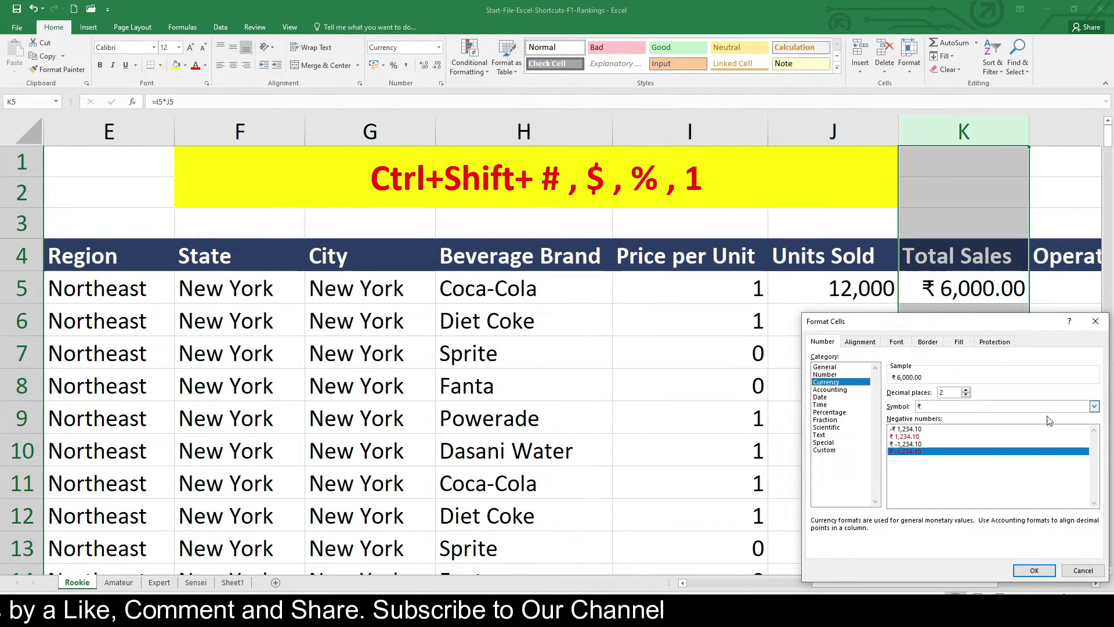
pyautogui.click(1094, 407)
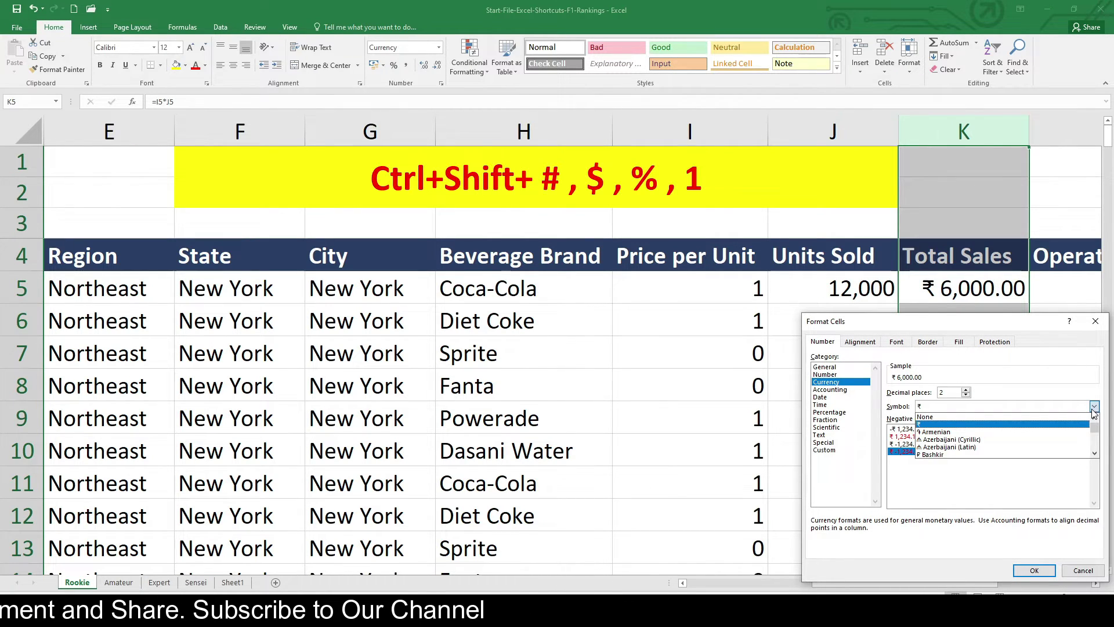
pyautogui.click(987, 425)
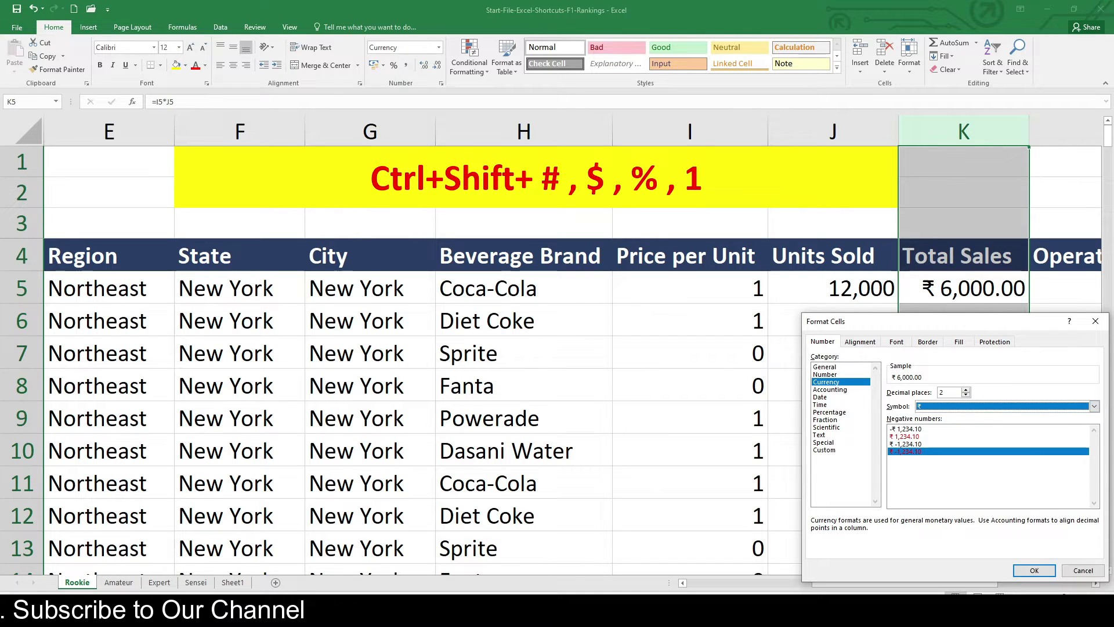
pyautogui.press('Return')
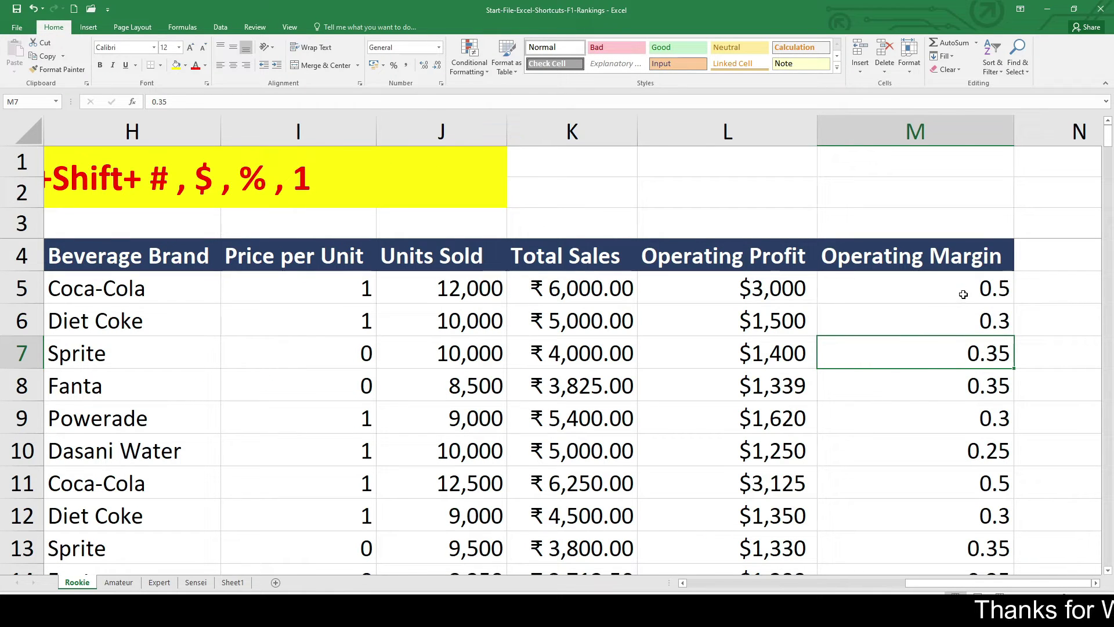
# Step: Apply percentage format to column M so Operating Margin shows 50%, 30%, 35%
pyautogui.click(941, 262)
pyautogui.click(987, 290)
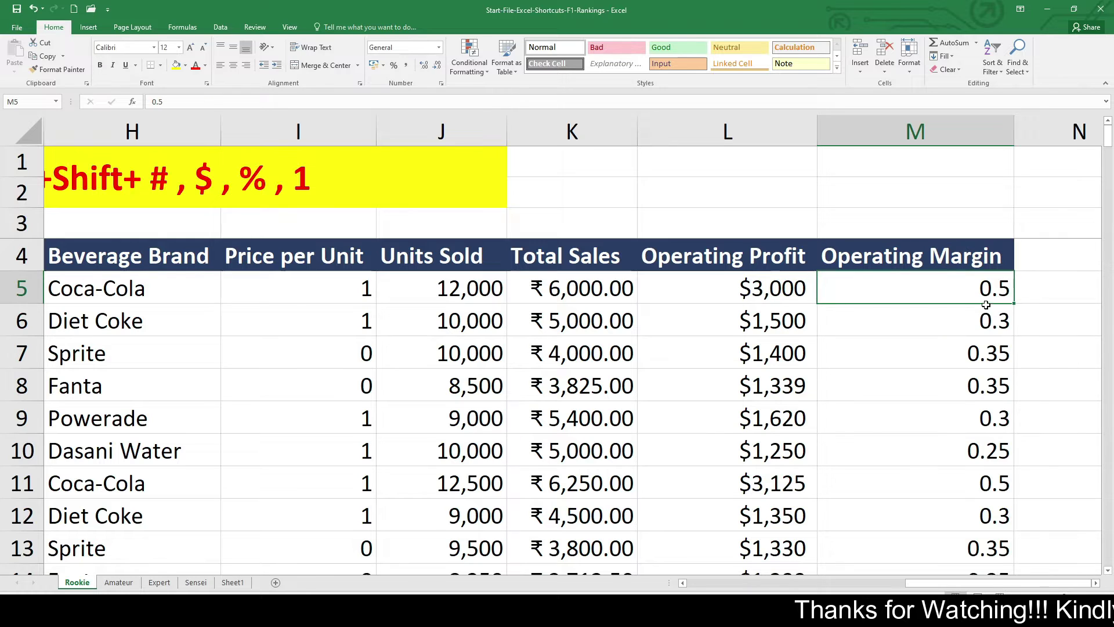
pyautogui.click(993, 327)
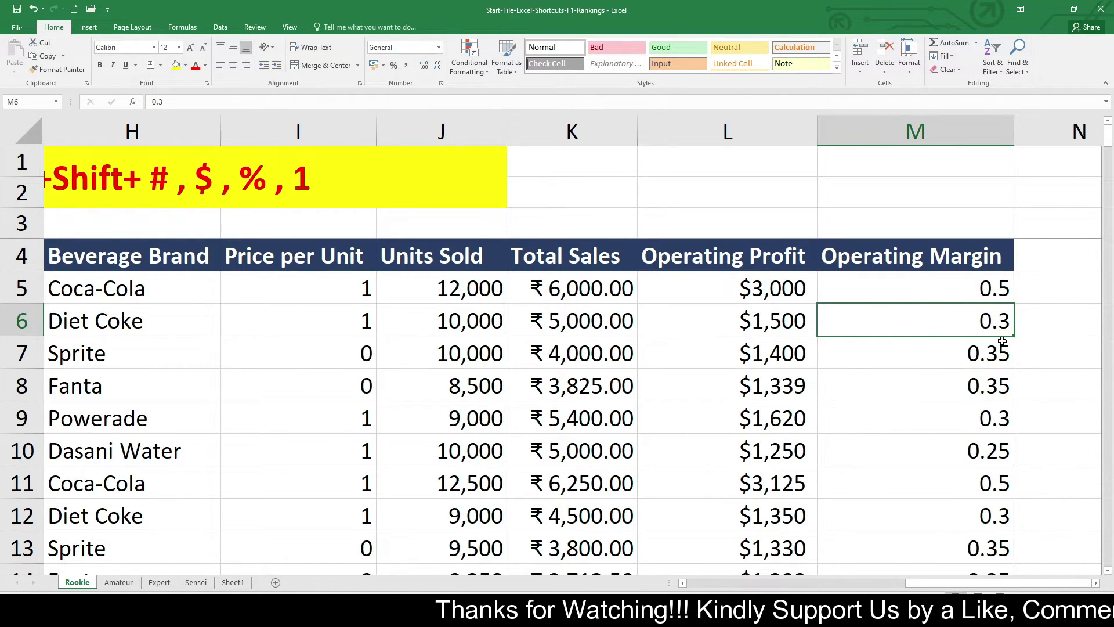
pyautogui.hotkey('ctrl', 'space')
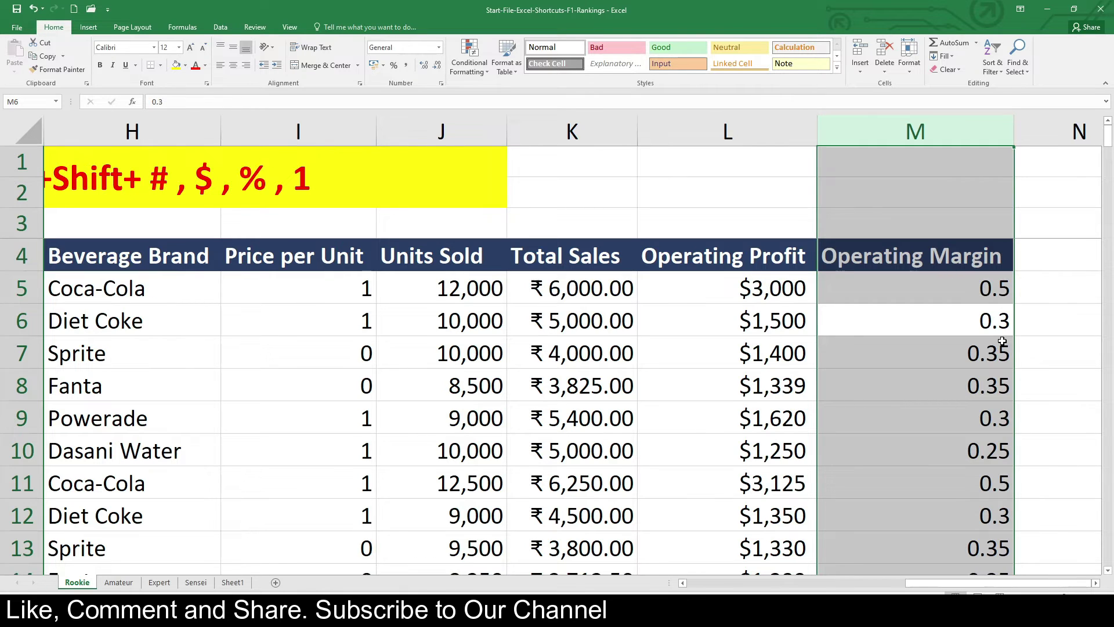
pyautogui.hotkey('ctrl', 'shift', '%')
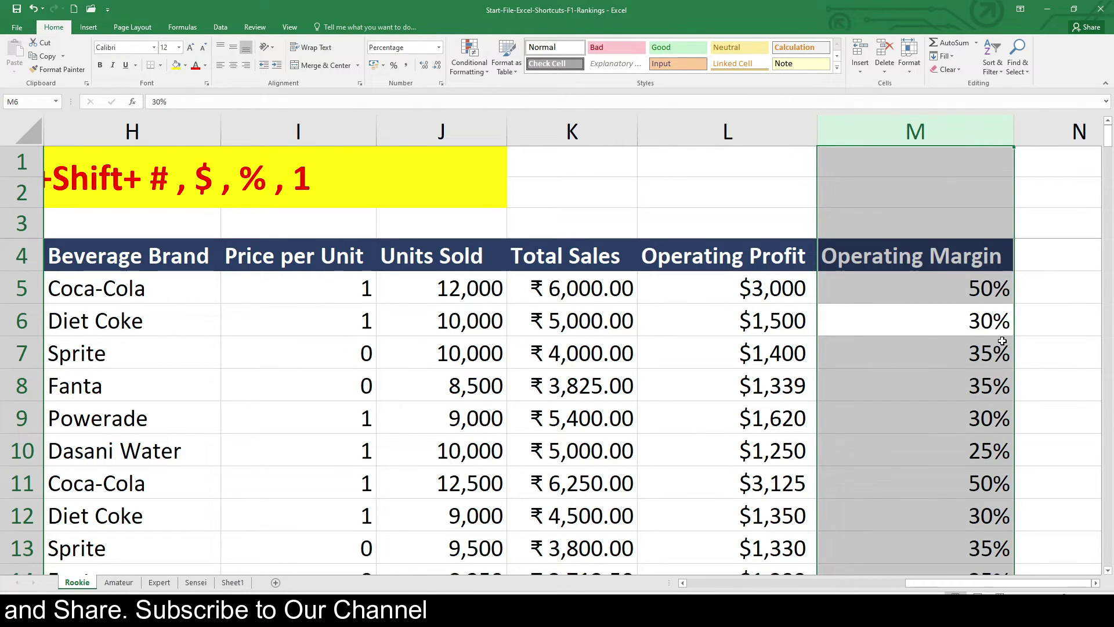
pyautogui.scroll(-2, 986, 387)
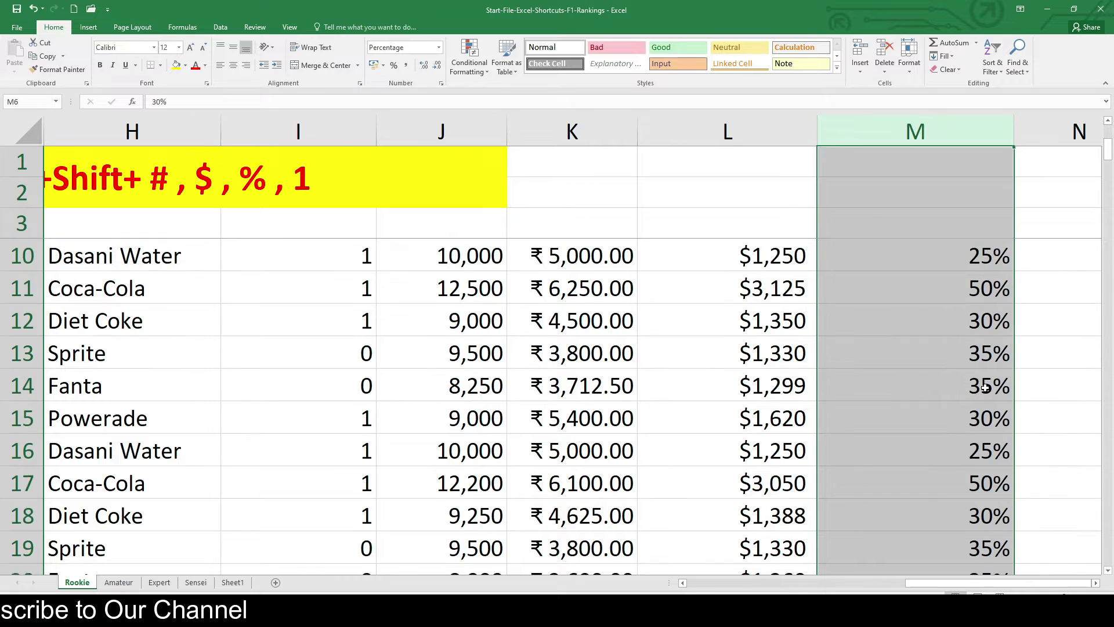
pyautogui.scroll(2, 981, 394)
pyautogui.click(970, 403)
pyautogui.hscroll(-4, 852, 265)
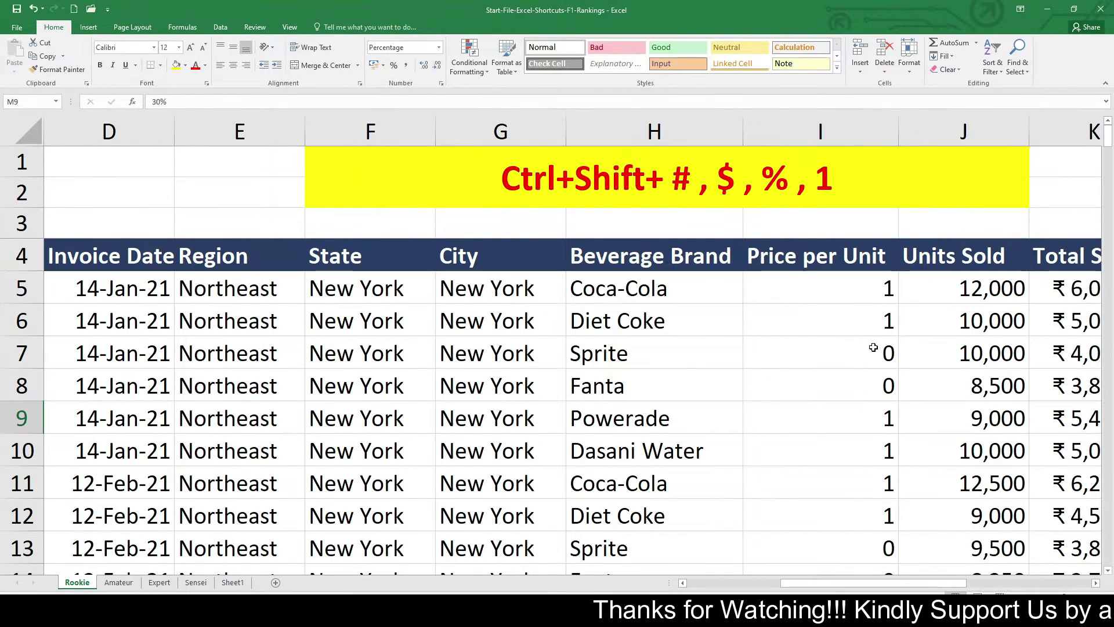
# Step: Select the Price per Unit values I5:I201 and format them with two decimal places
pyautogui.click(856, 319)
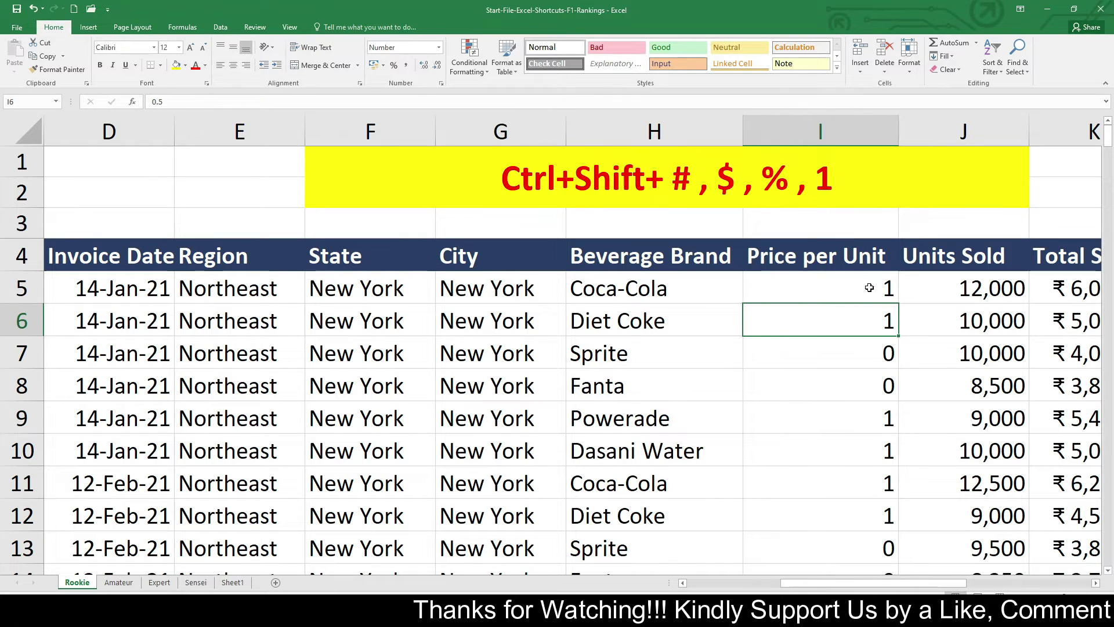
pyautogui.click(827, 288)
pyautogui.click(862, 330)
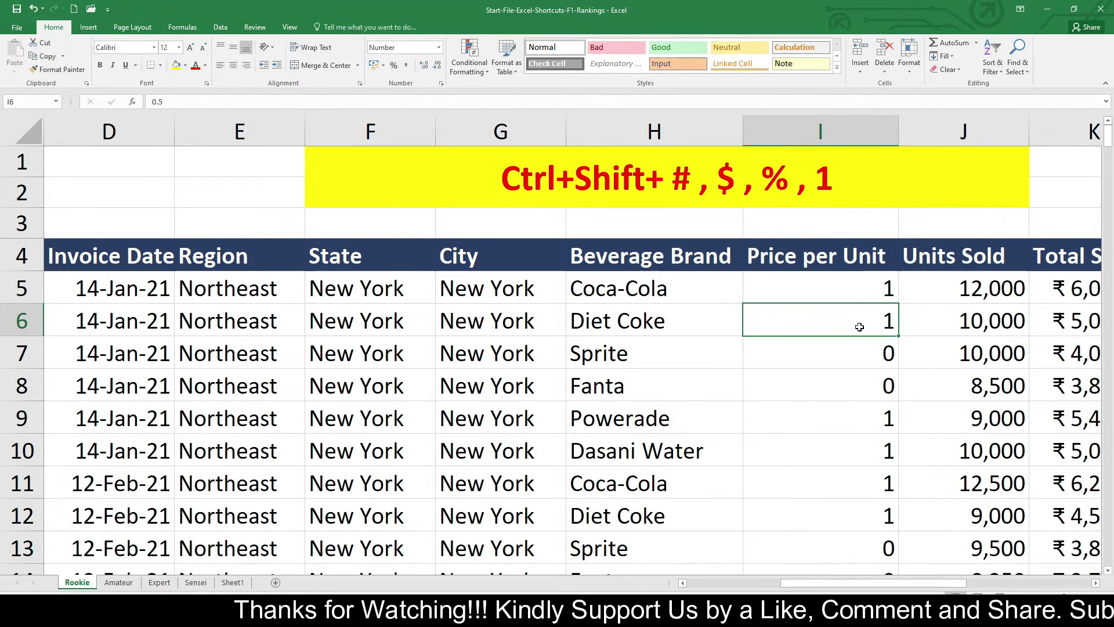
pyautogui.click(854, 384)
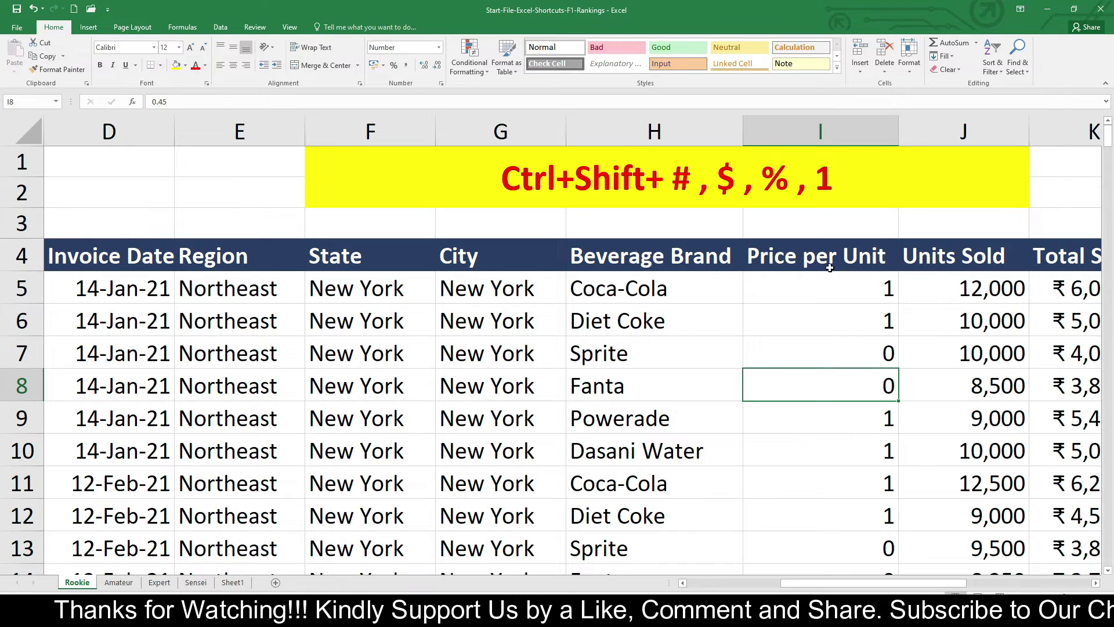
pyautogui.click(892, 362)
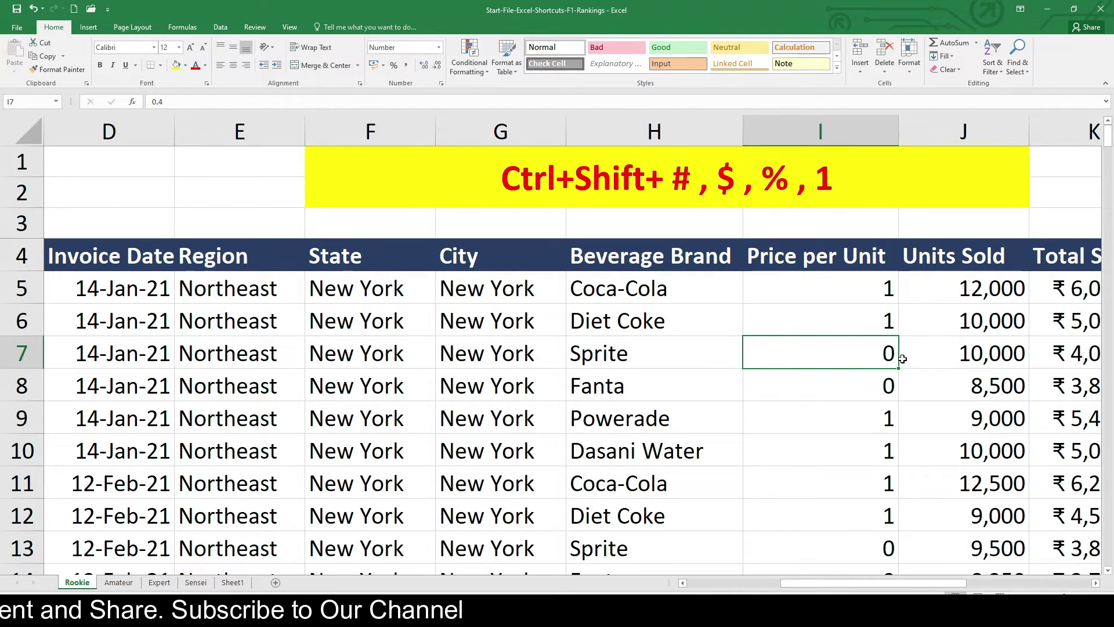
pyautogui.hotkey('ctrl', 'space')
pyautogui.click(856, 285)
pyautogui.hotkey('ctrl', 'shift', 'Down')
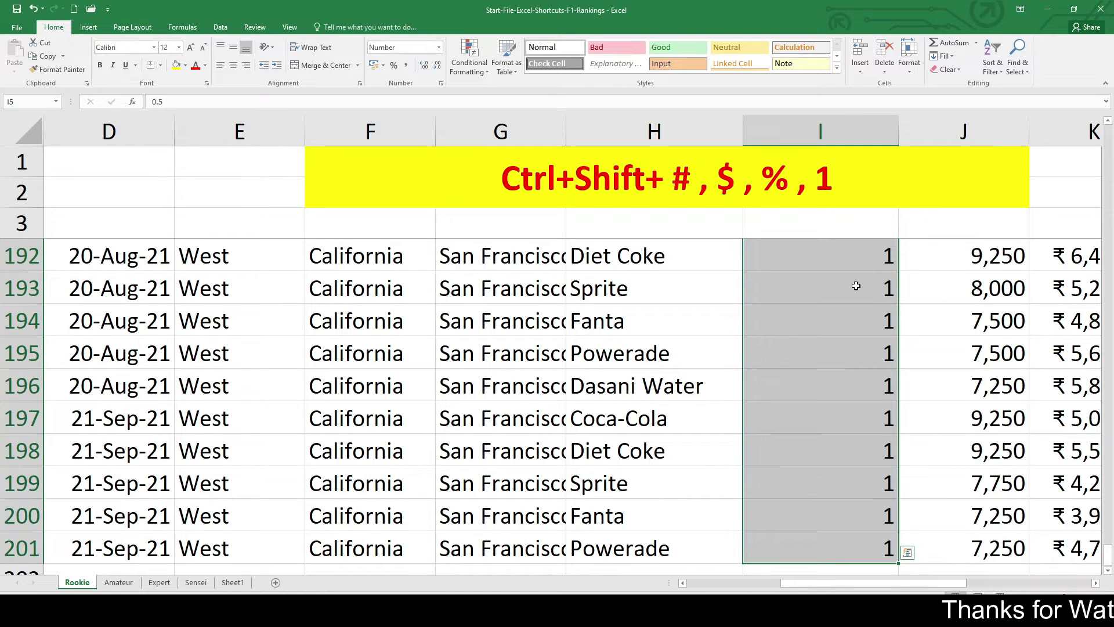
pyautogui.hotkey('ctrl', 'shift', '1')
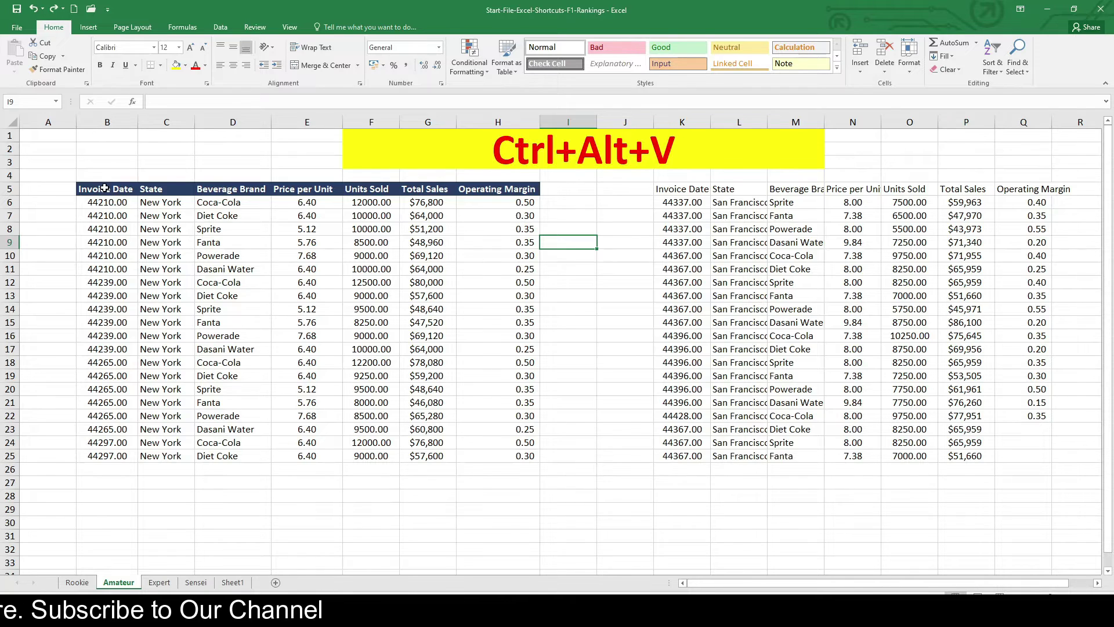
# Step: Copy the New York table and paste only its formats onto the San Francisco table at K5
pyautogui.click(771, 190)
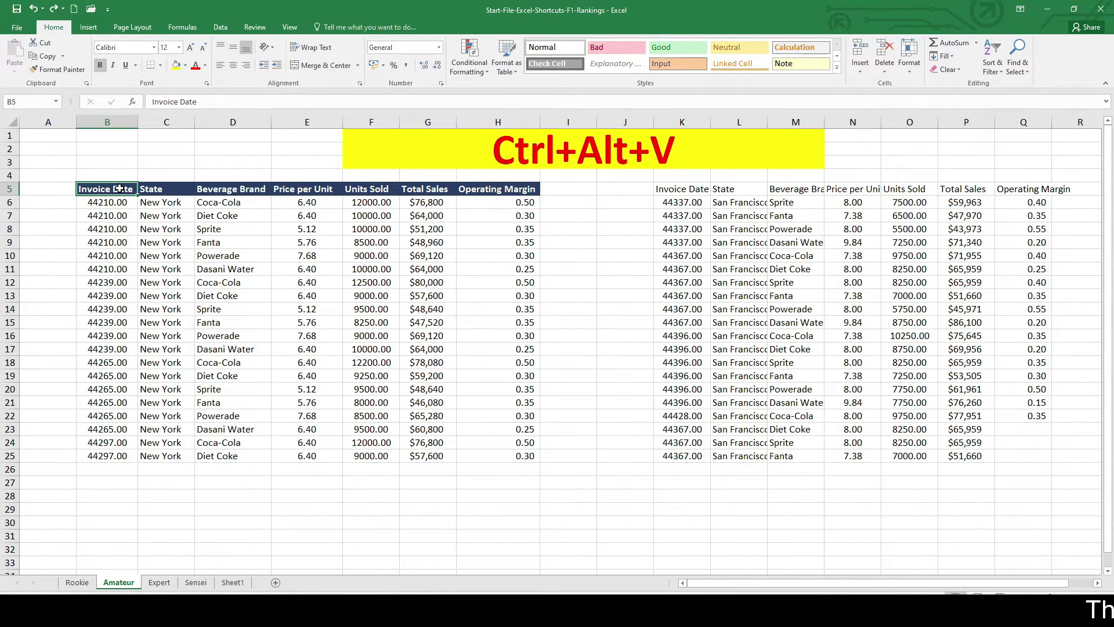
pyautogui.hotkey('ctrl', 'a')
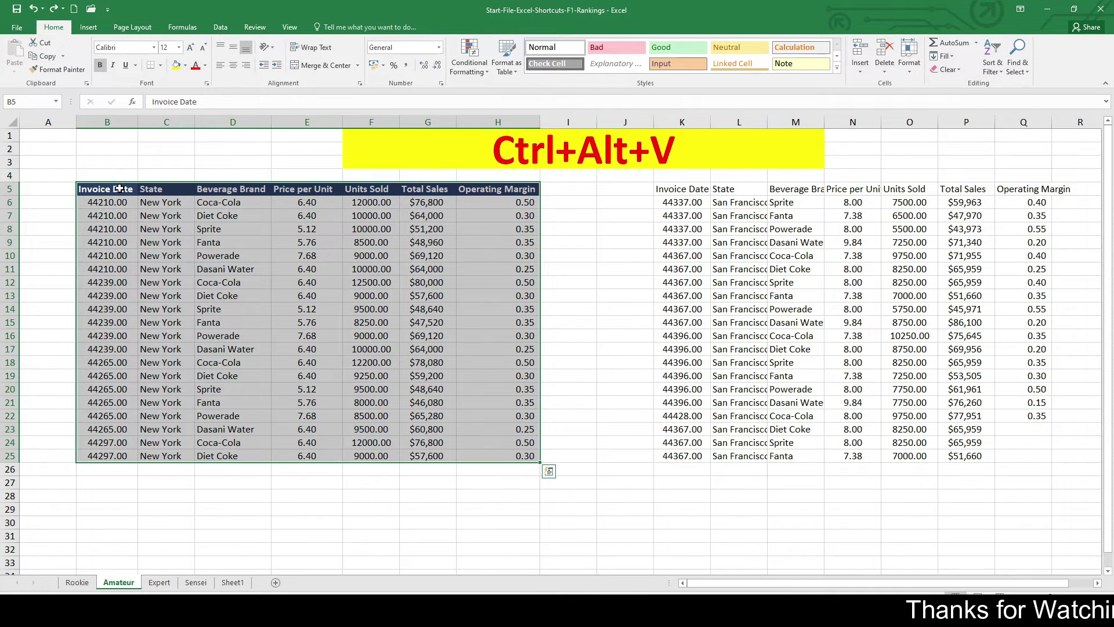
pyautogui.hotkey('ctrl', 'c')
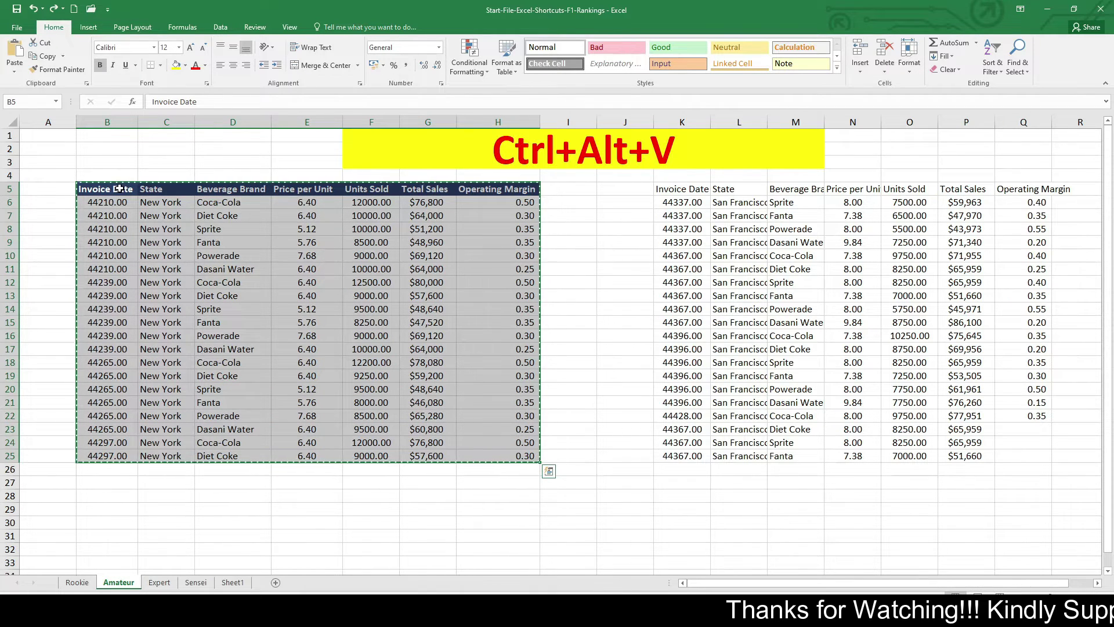
pyautogui.click(677, 191)
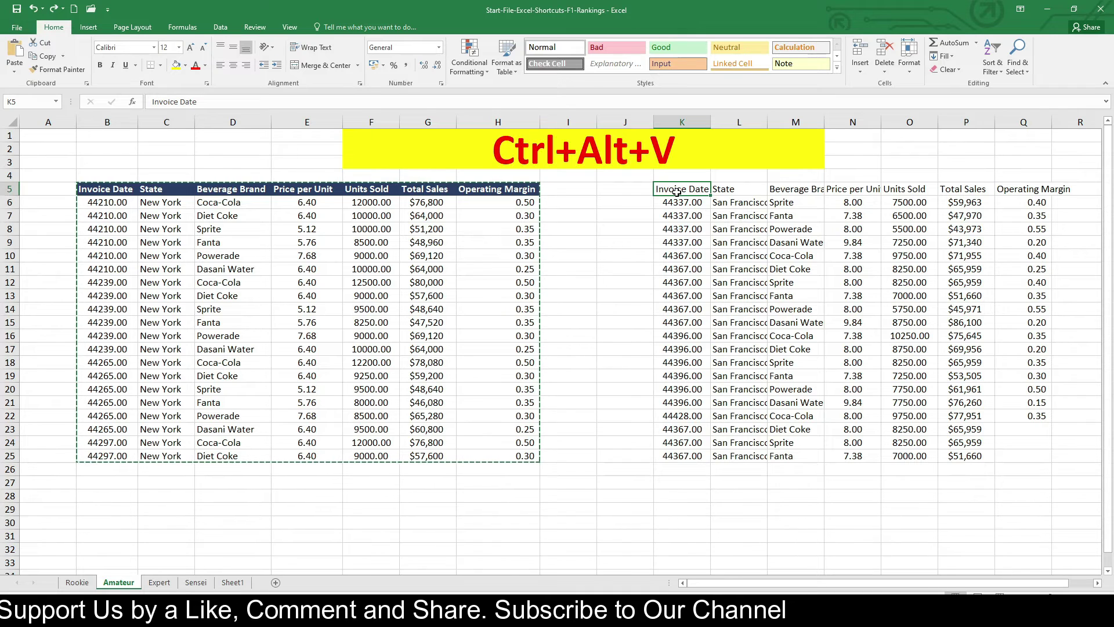
pyautogui.hotkey('ctrl', 'alt', 'v')
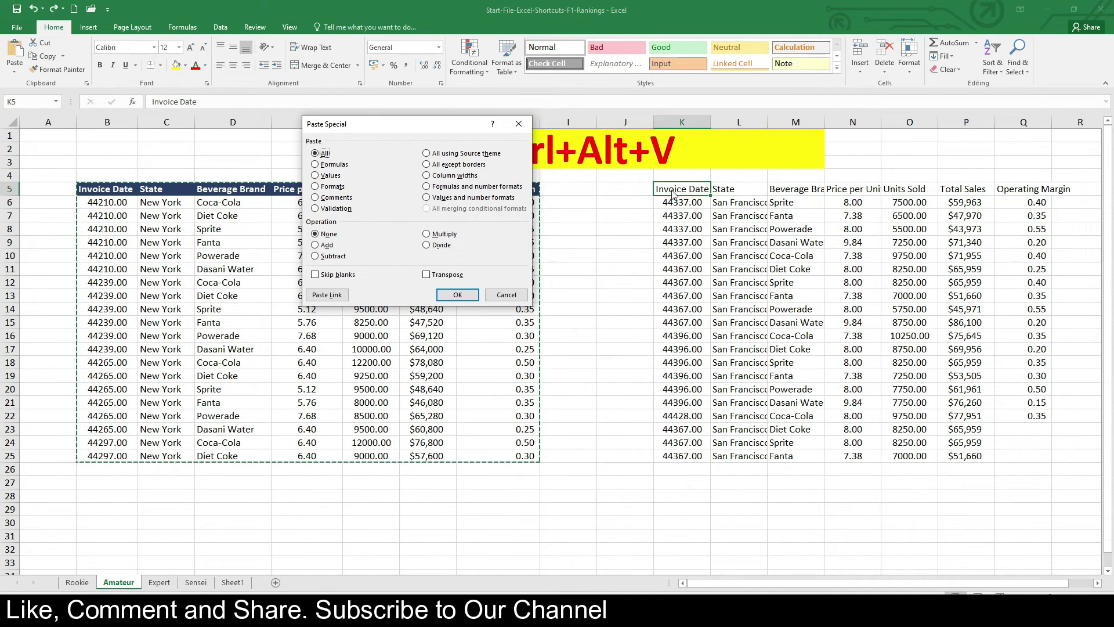
pyautogui.moveTo(426, 129); pyautogui.dragTo(577, 190)
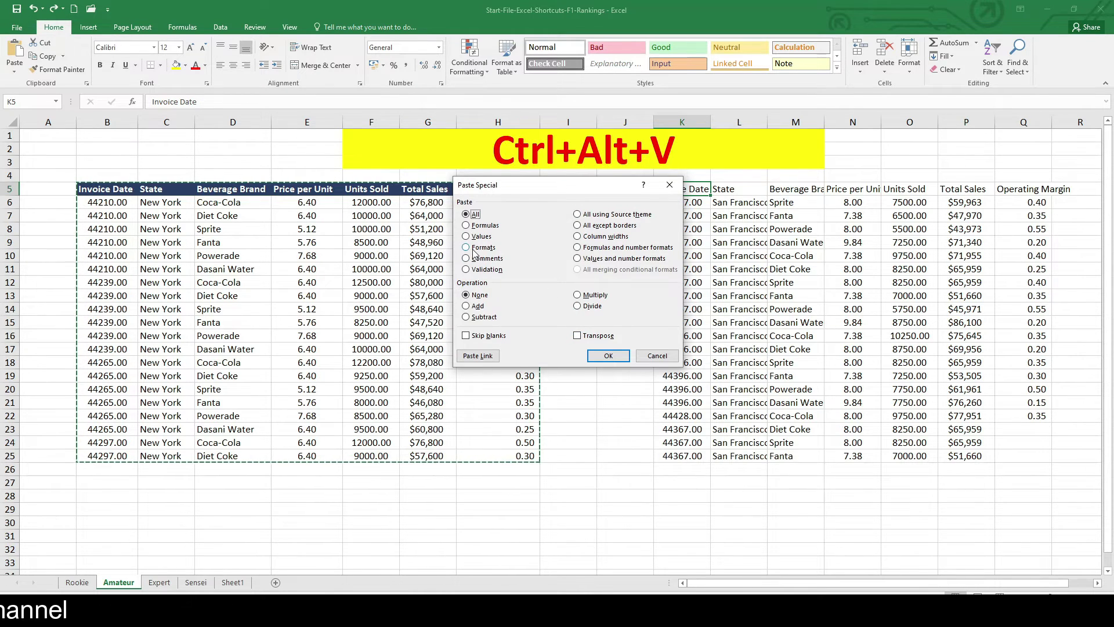
pyautogui.click(608, 355)
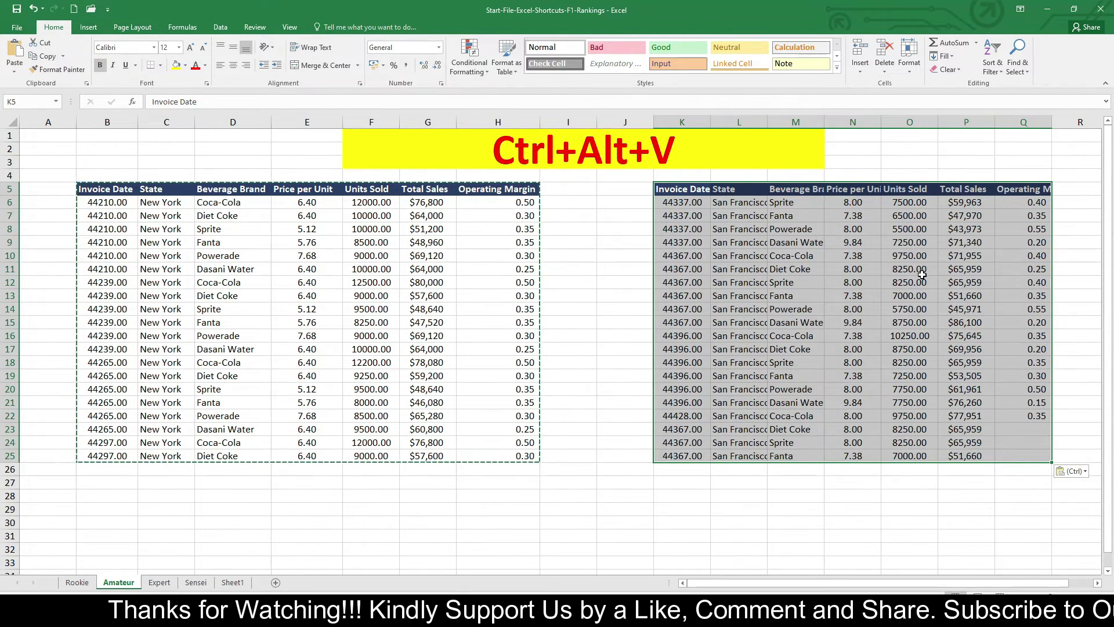
pyautogui.click(745, 267)
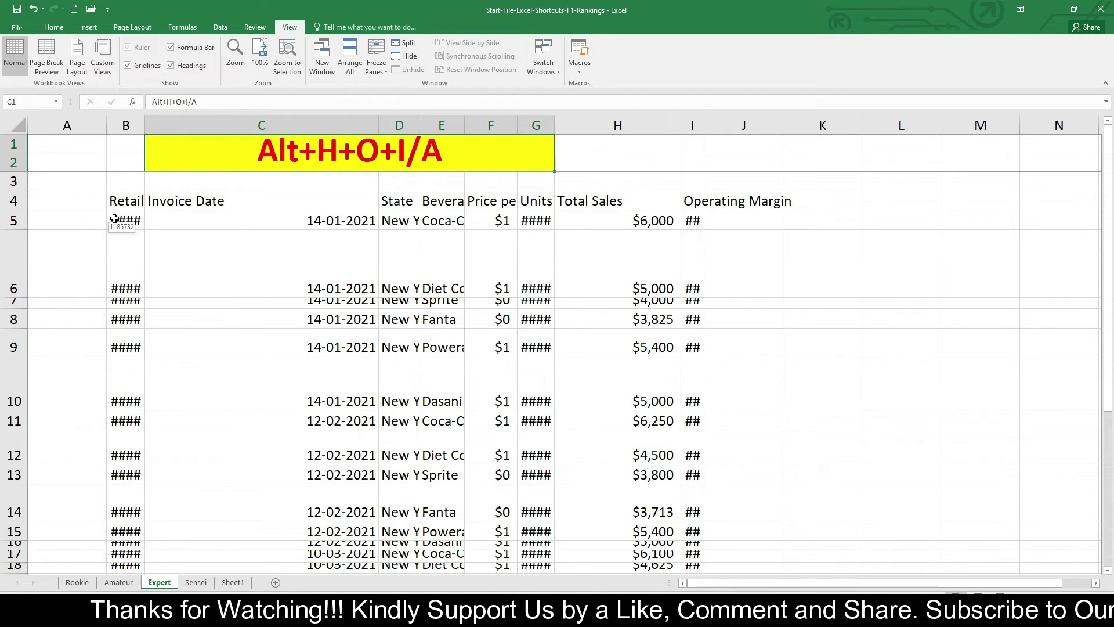
pyautogui.click(123, 249)
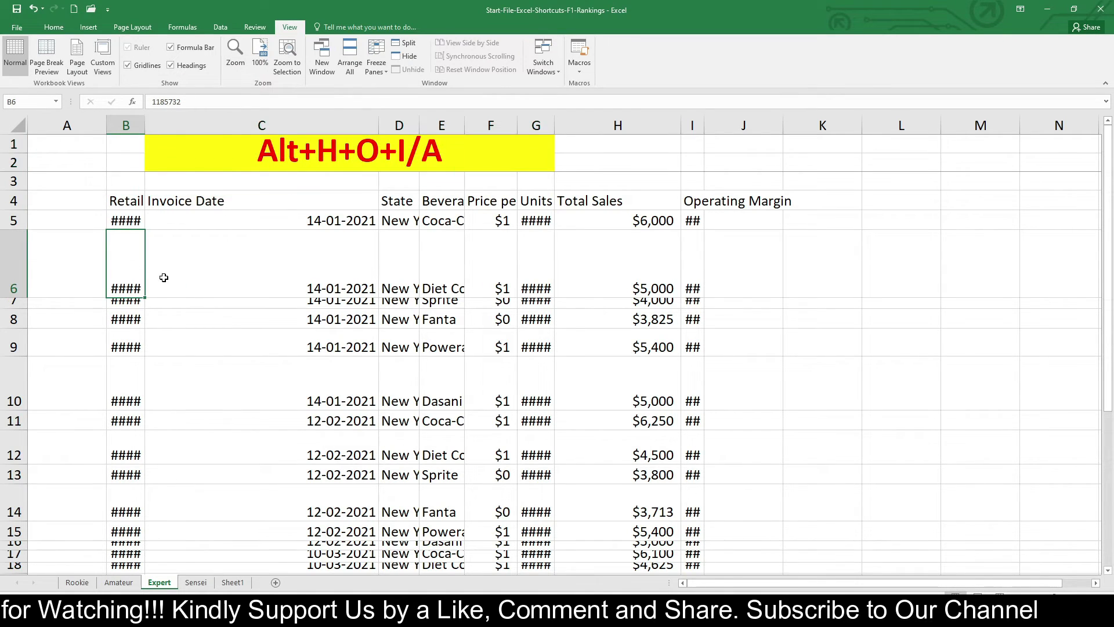
pyautogui.scroll(2, 164, 277)
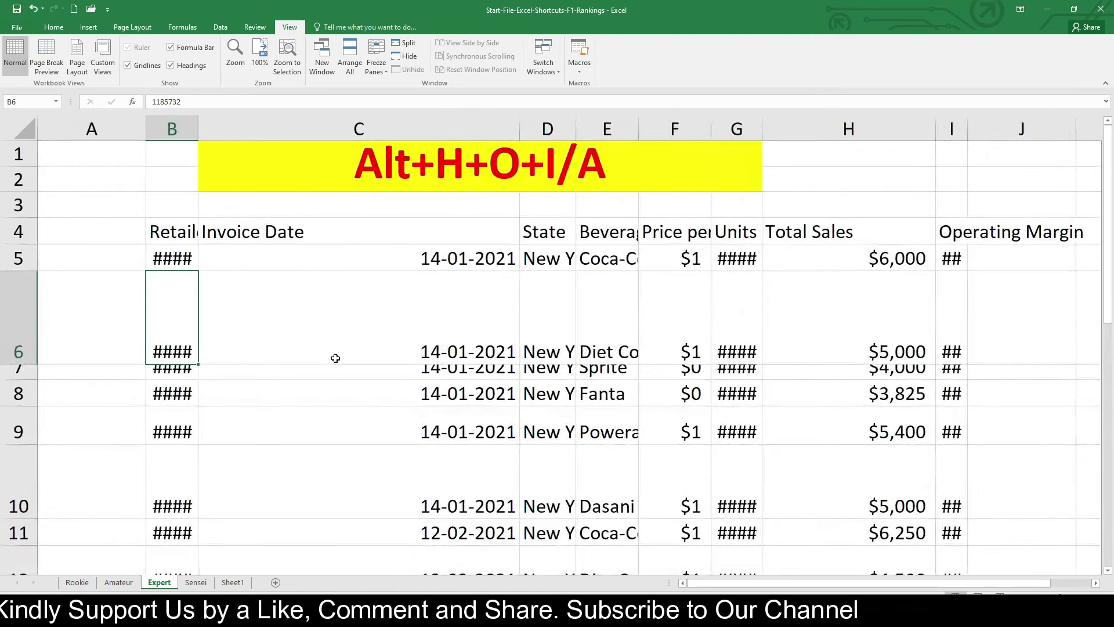
pyautogui.click(738, 325)
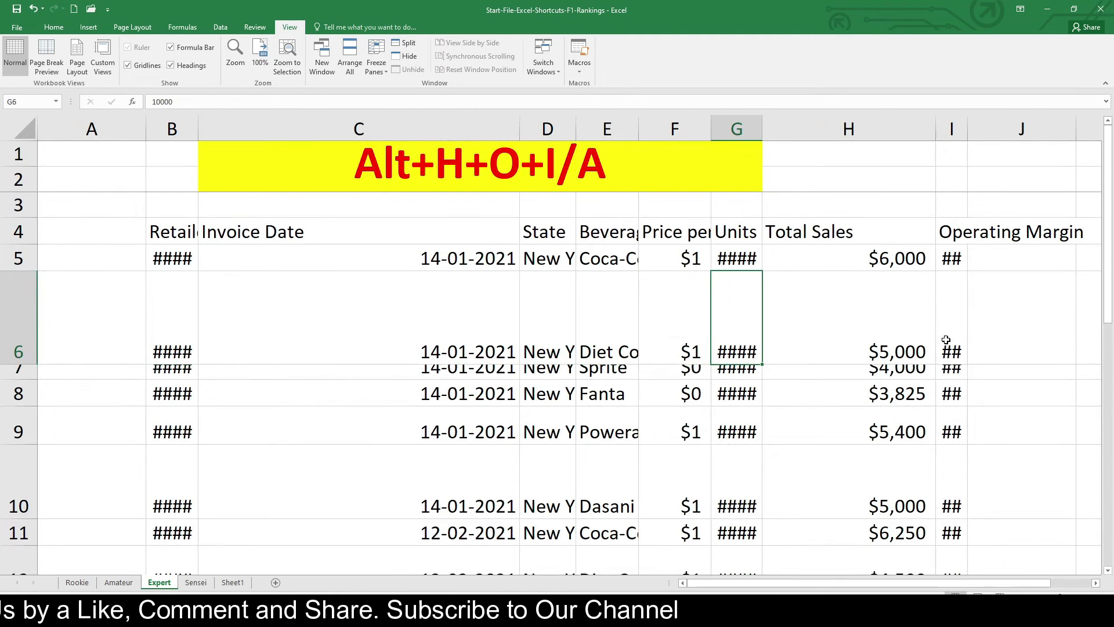
pyautogui.click(758, 257)
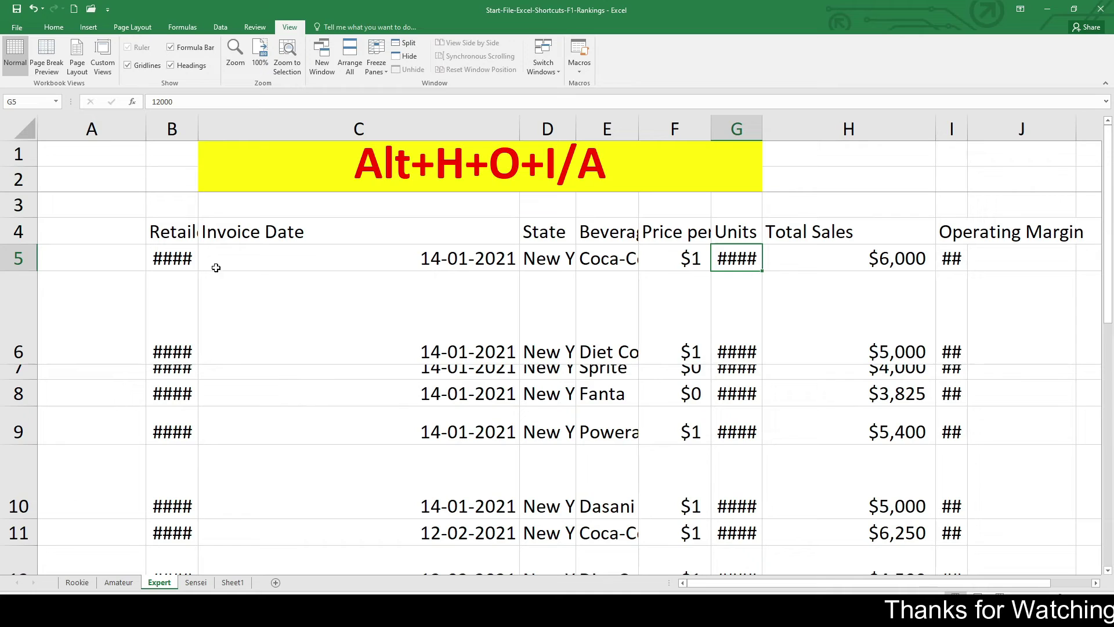
pyautogui.click(175, 263)
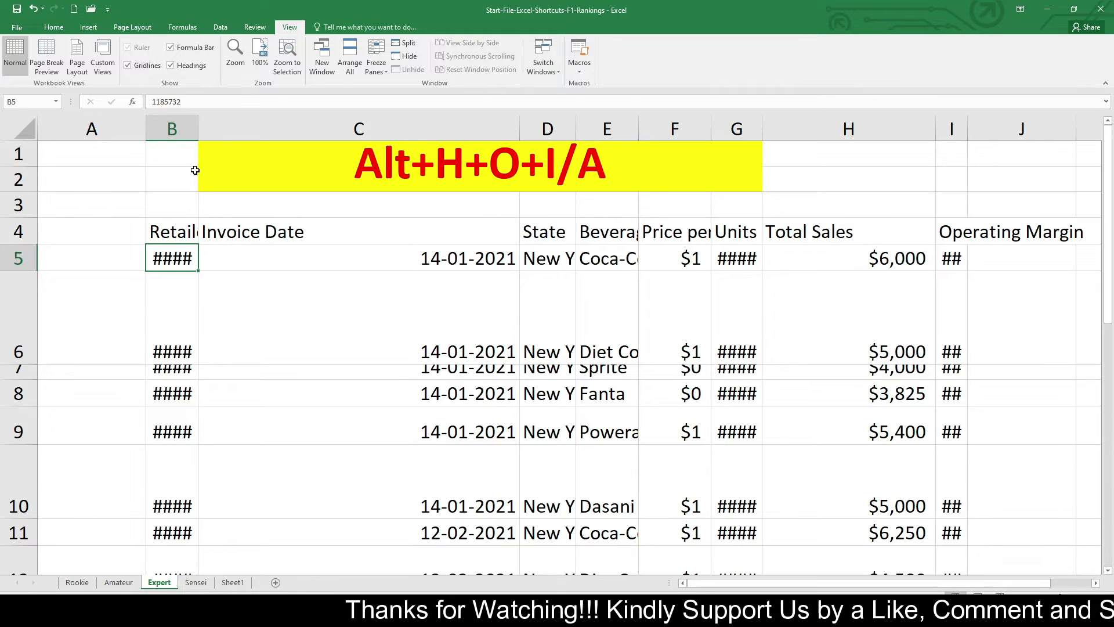
pyautogui.moveTo(198, 128)
pyautogui.mouseDown()
pyautogui.moveTo(210, 129)
pyautogui.moveTo(198, 129)
pyautogui.mouseUp()
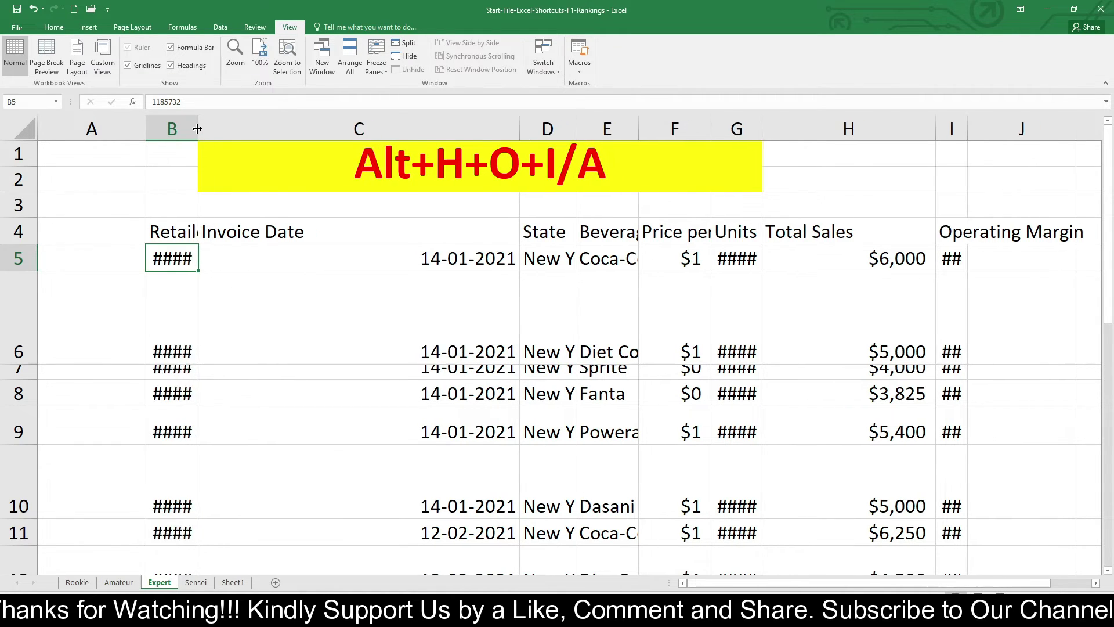
pyautogui.hotkey('ctrl', 'a')
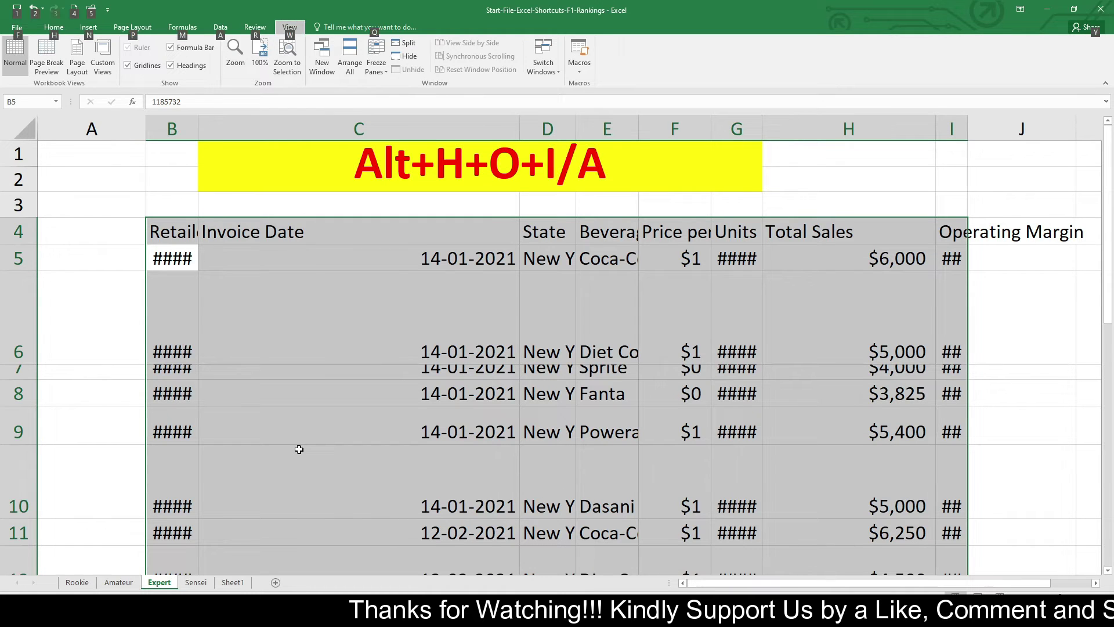
# Step: AutoFit the Expert table's column widths (Alt+H+O+I) and row heights (Alt+H+O+A)
pyautogui.hotkey('alt', 'h')
pyautogui.press('o')
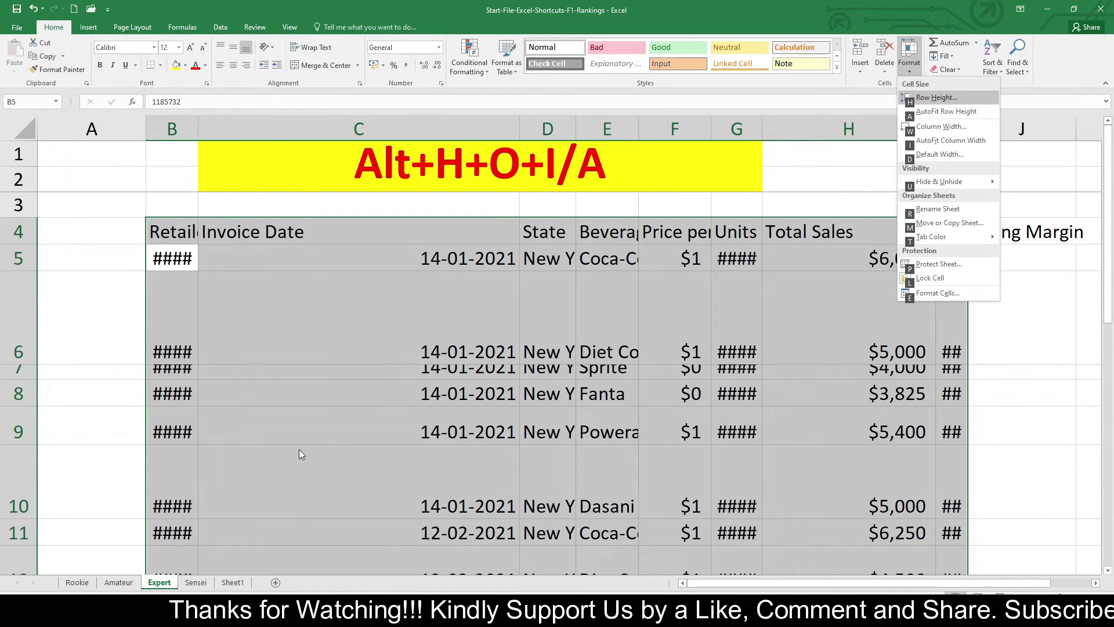
pyautogui.press('i')
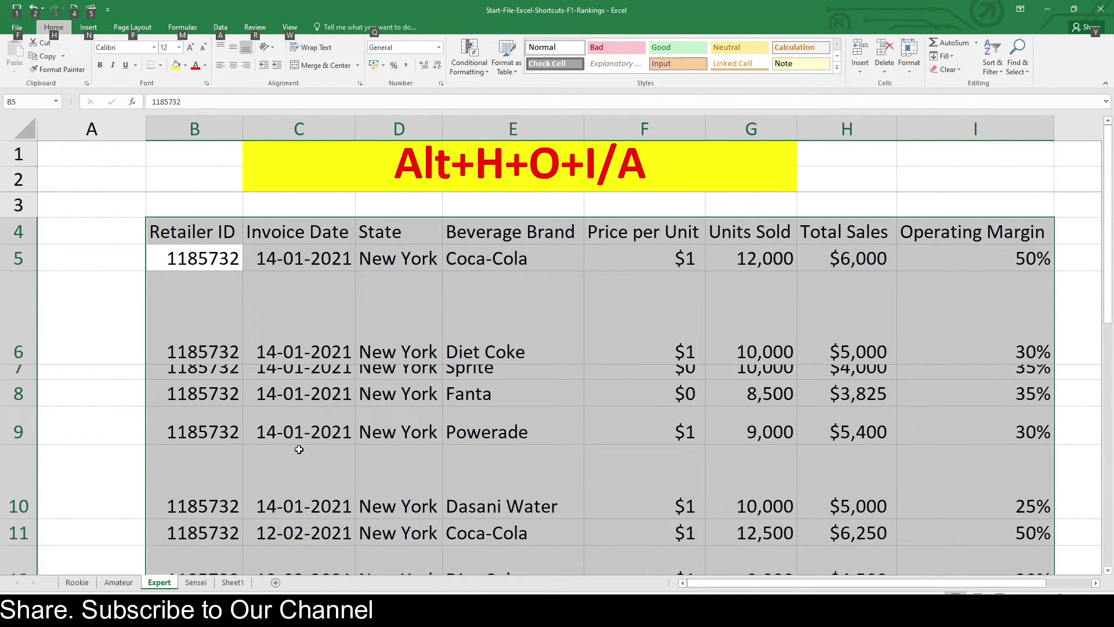
pyautogui.press('alt')
pyautogui.press('h')
pyautogui.press('o')
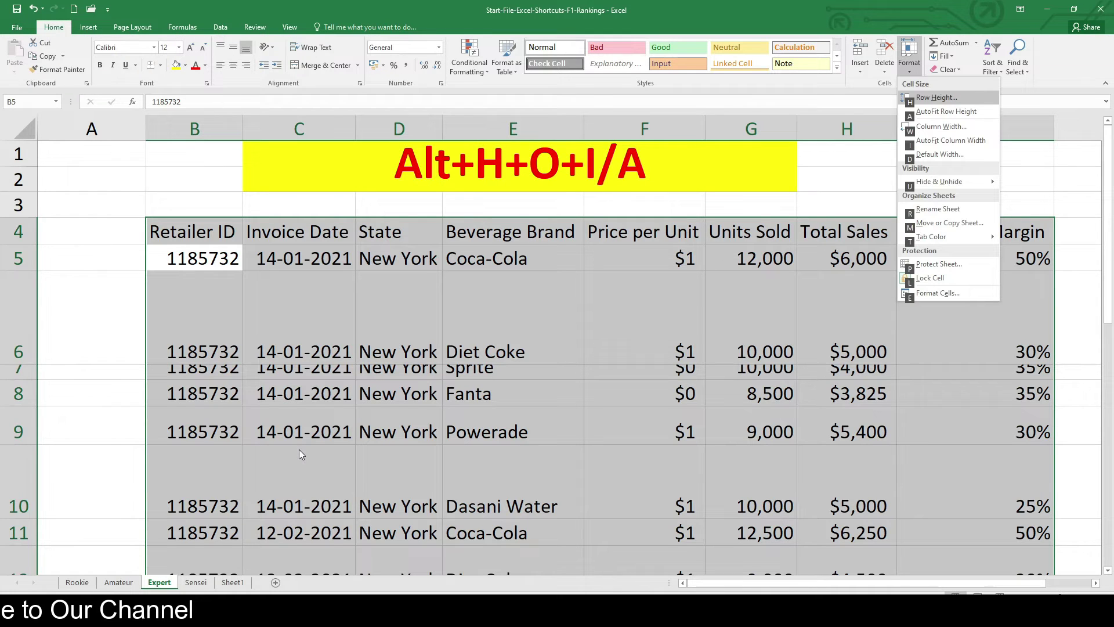
pyautogui.press('a')
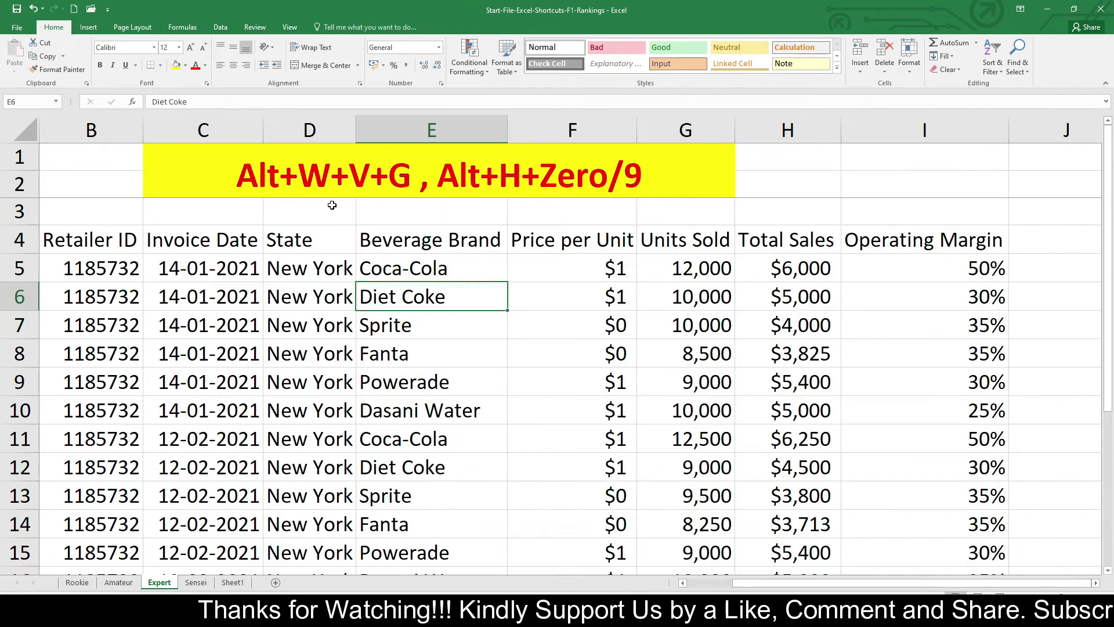
pyautogui.click(313, 178)
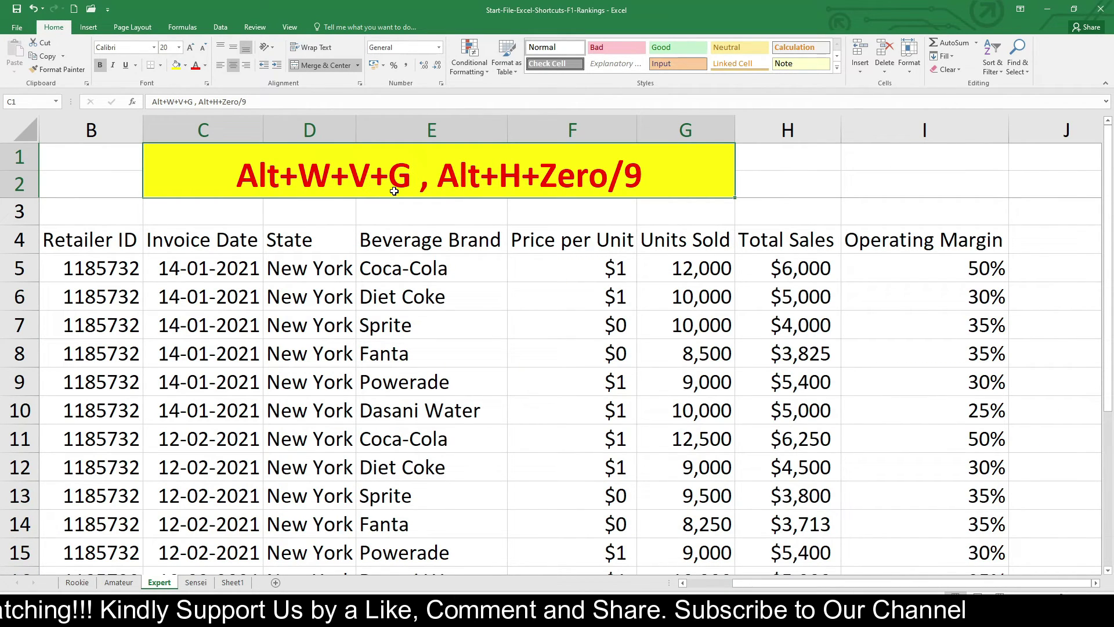
pyautogui.click(393, 276)
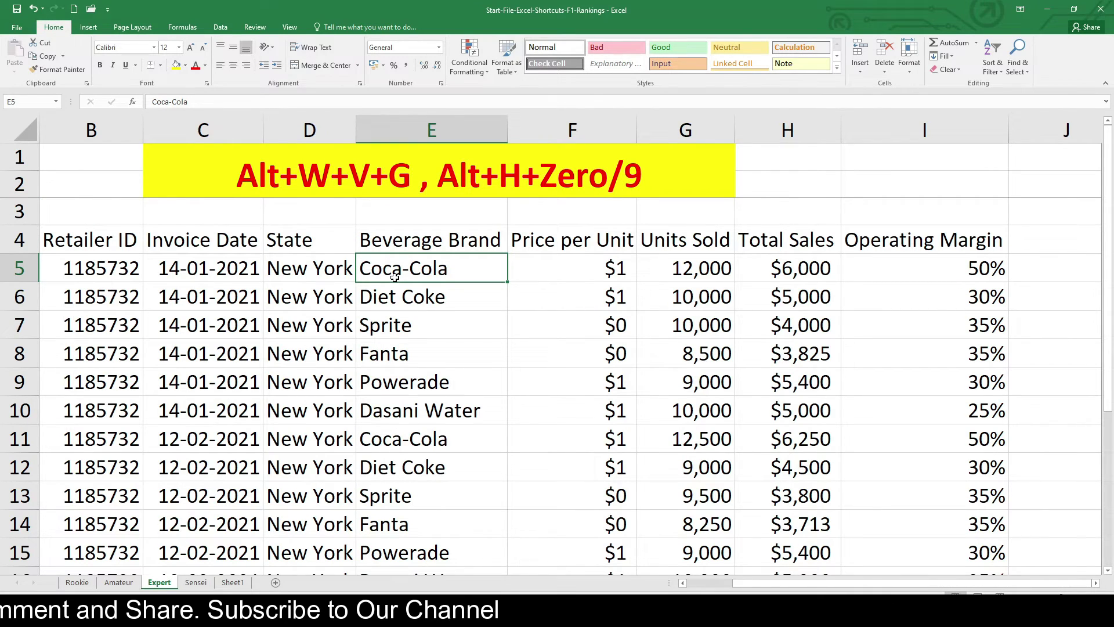
pyautogui.press('w')
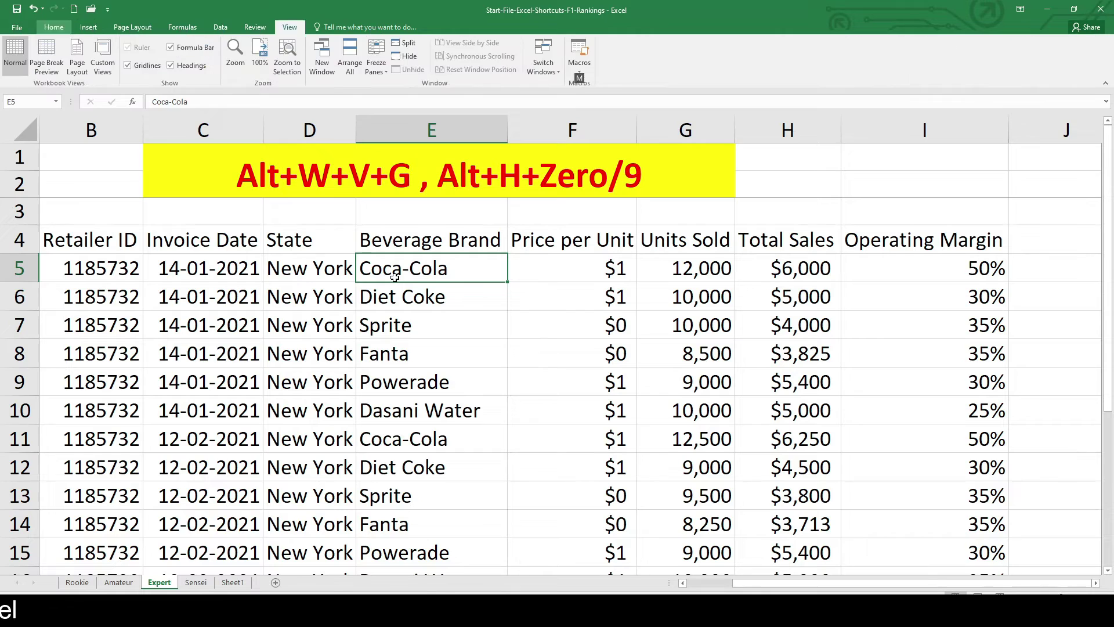
pyautogui.press('v')
pyautogui.press('g')
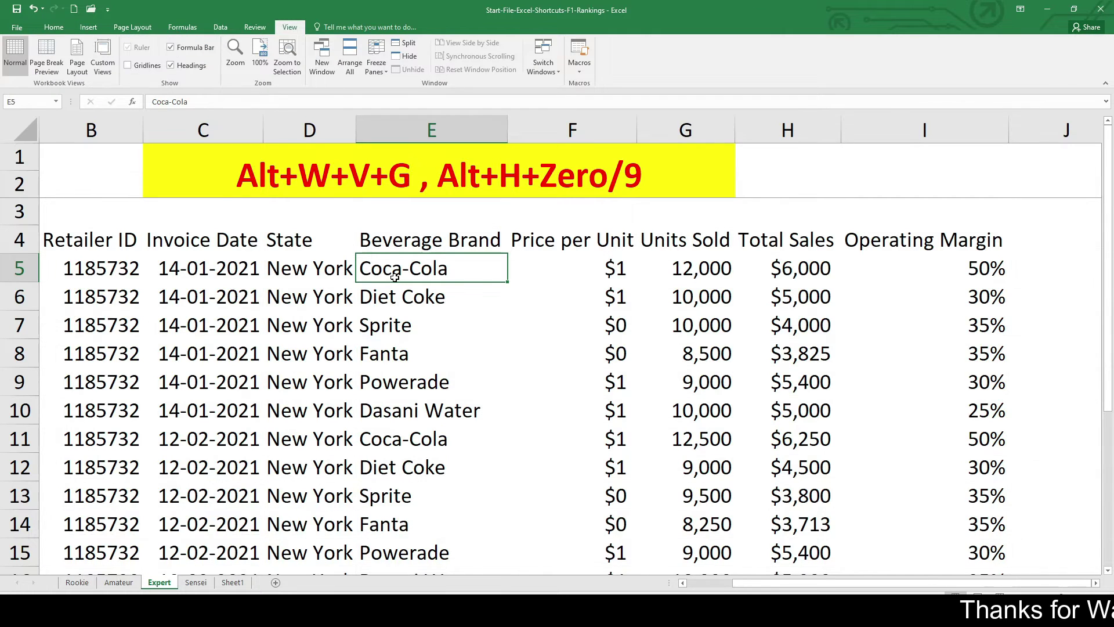
pyautogui.keyDown('ctrl'); pyautogui.scroll(-1, 455, 290); pyautogui.keyUp('ctrl')
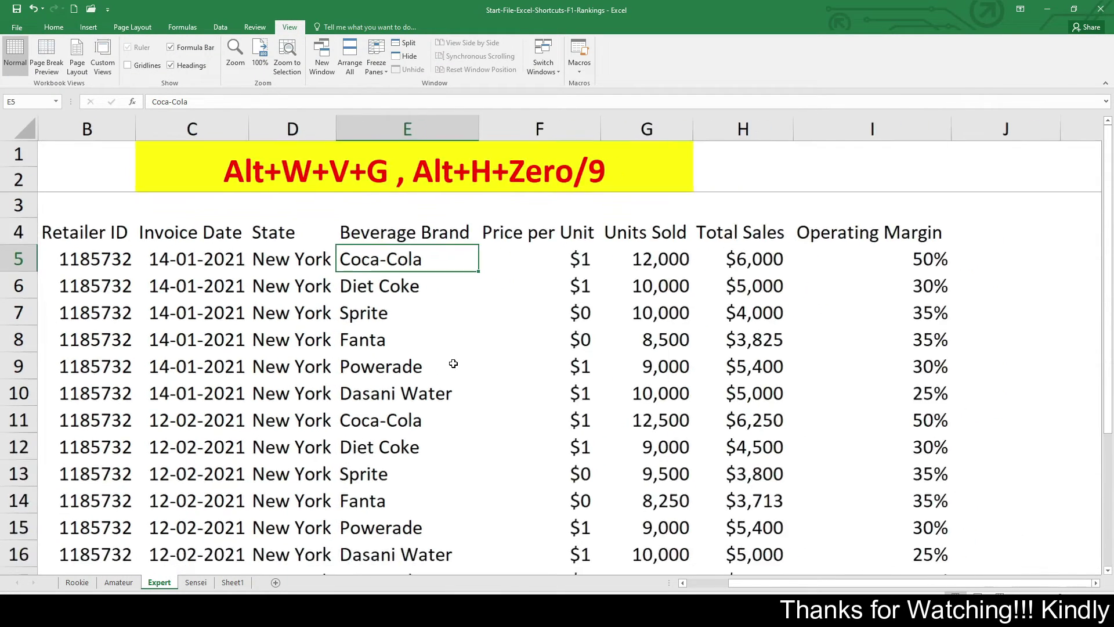
pyautogui.keyDown('ctrl'); pyautogui.scroll(-2, 452, 349); pyautogui.keyUp('ctrl')
pyautogui.keyDown('ctrl'); pyautogui.scroll(-1, 453, 363); pyautogui.keyUp('ctrl')
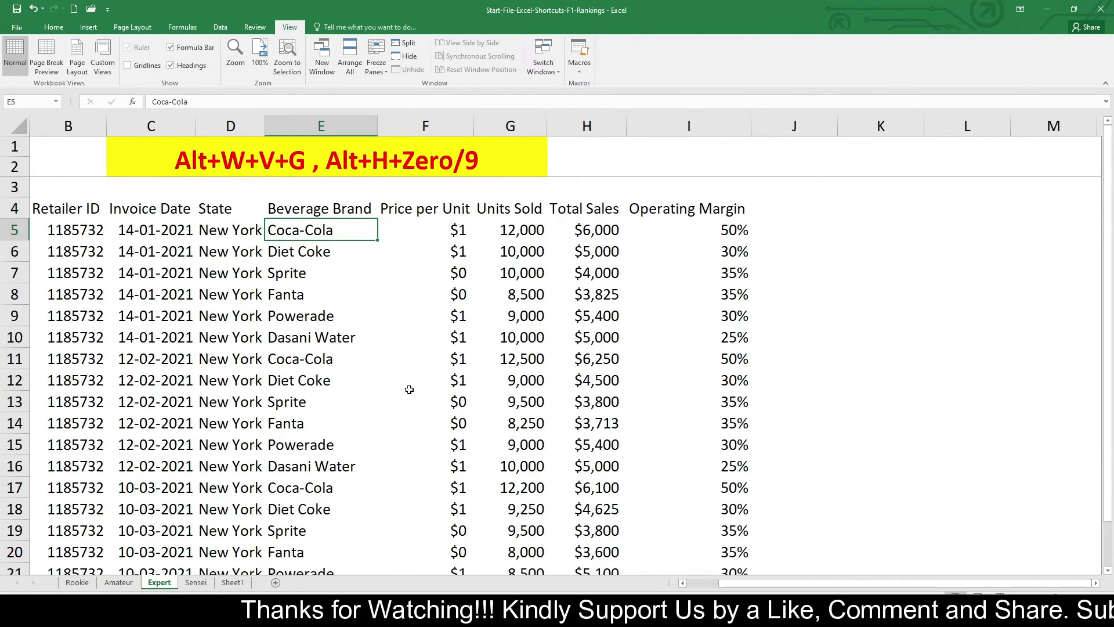
pyautogui.hotkey('alt', 'w')
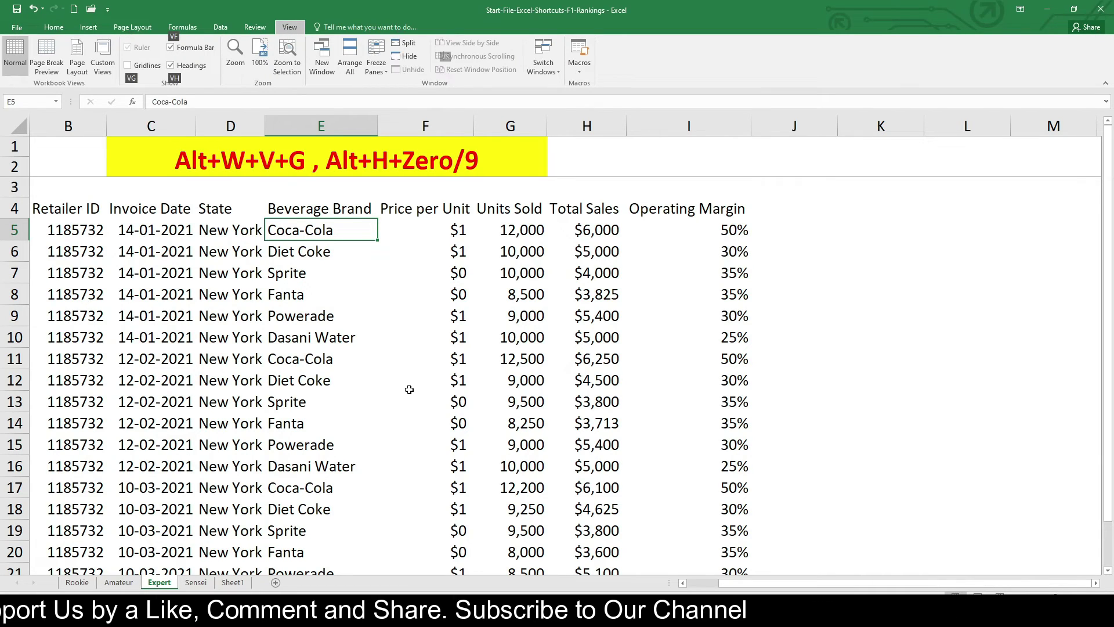
pyautogui.press('v')
pyautogui.press('g')
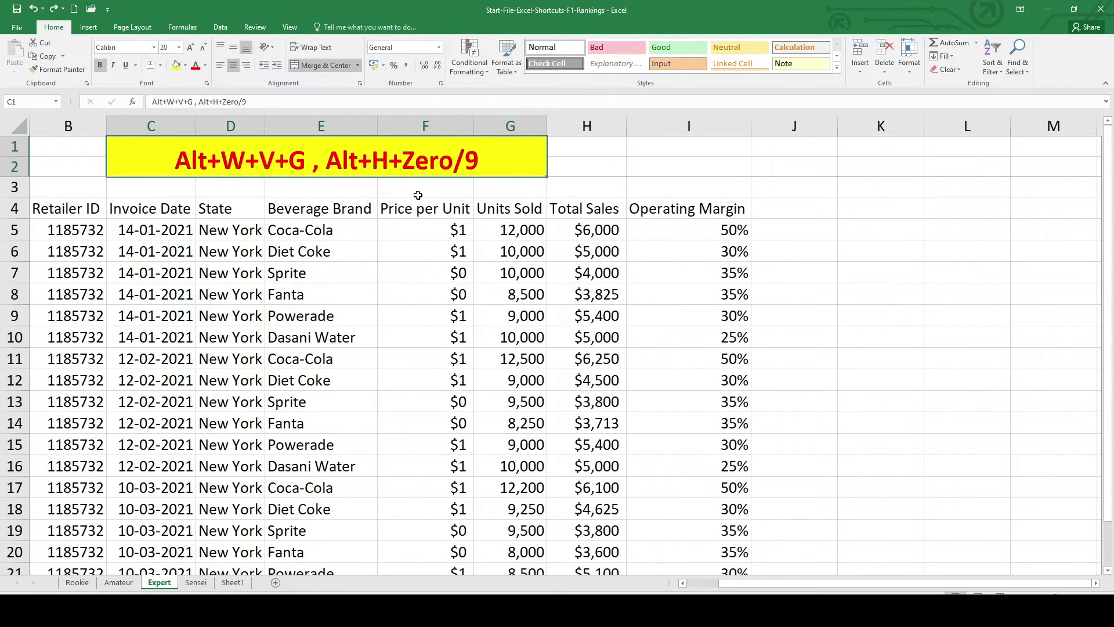
# Step: Check the underlying Price per Unit values, like 0.4 and 0.5, behind the $0 and $1 prices
pyautogui.click(430, 230)
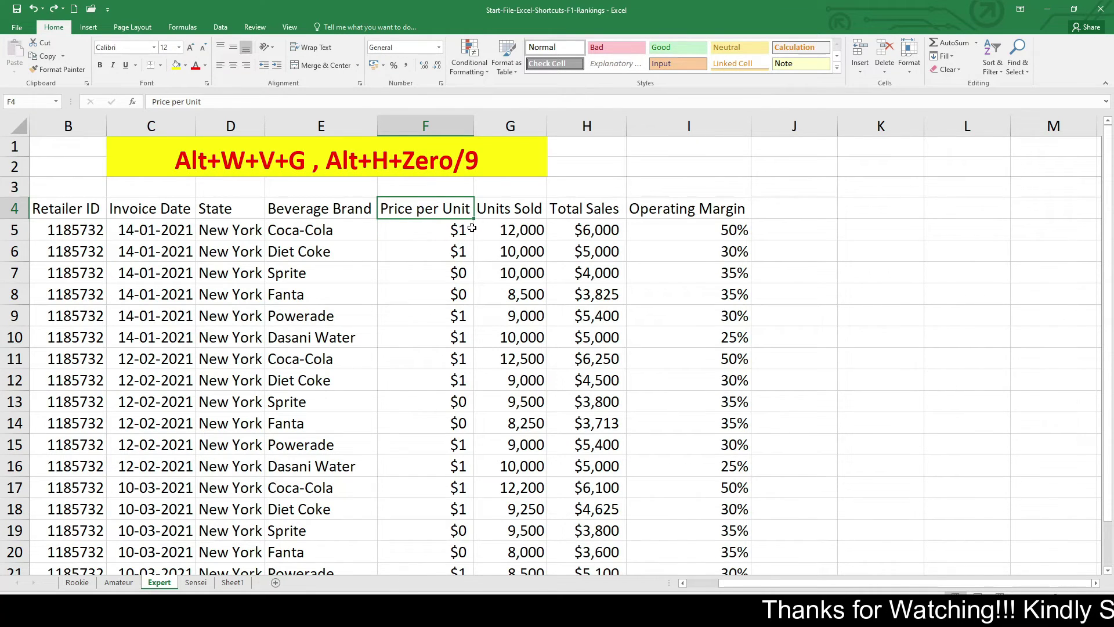
pyautogui.click(462, 231)
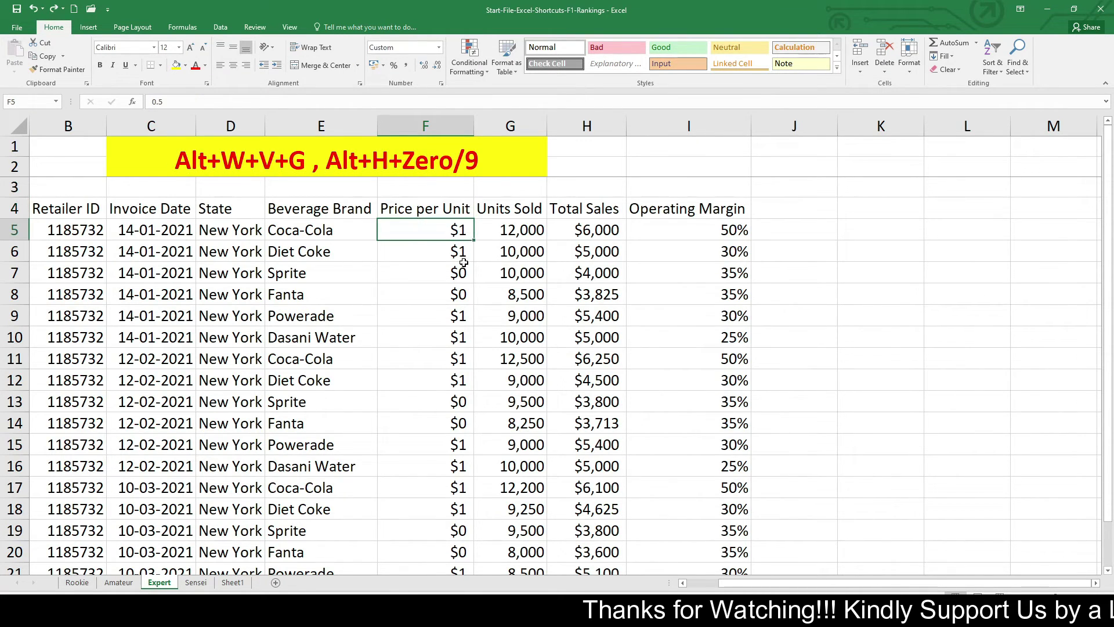
pyautogui.click(460, 254)
pyautogui.click(461, 272)
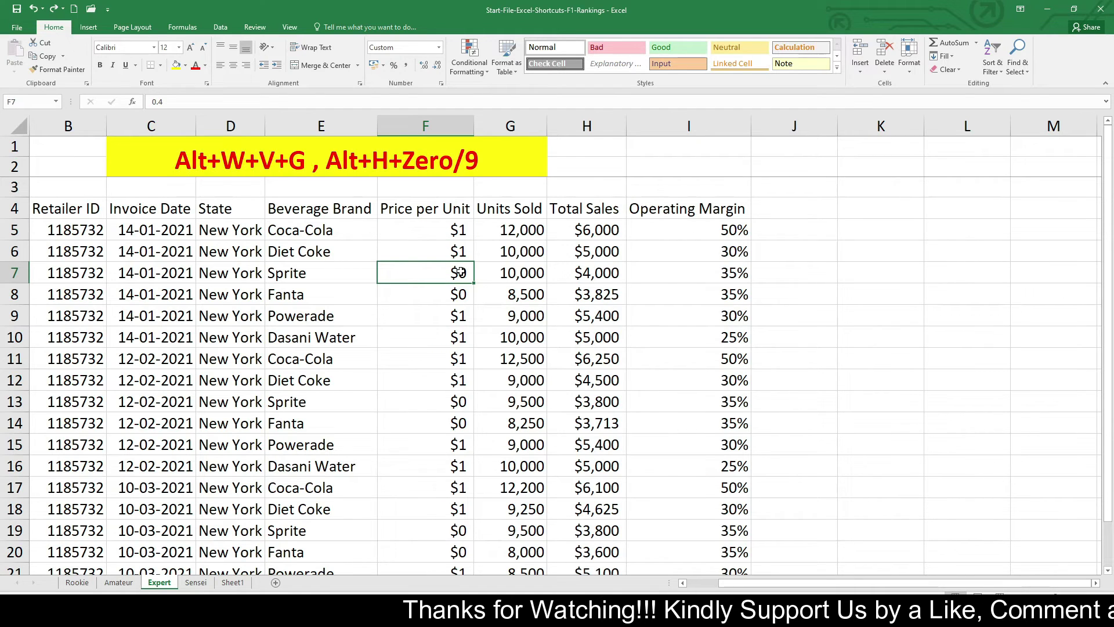
pyautogui.click(460, 253)
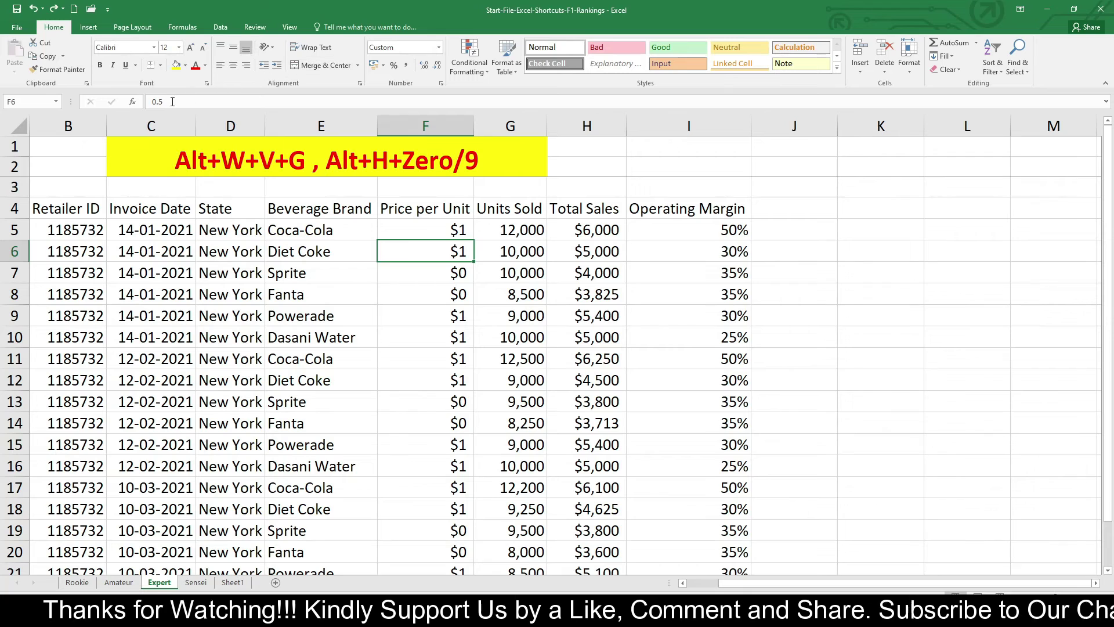
pyautogui.click(459, 277)
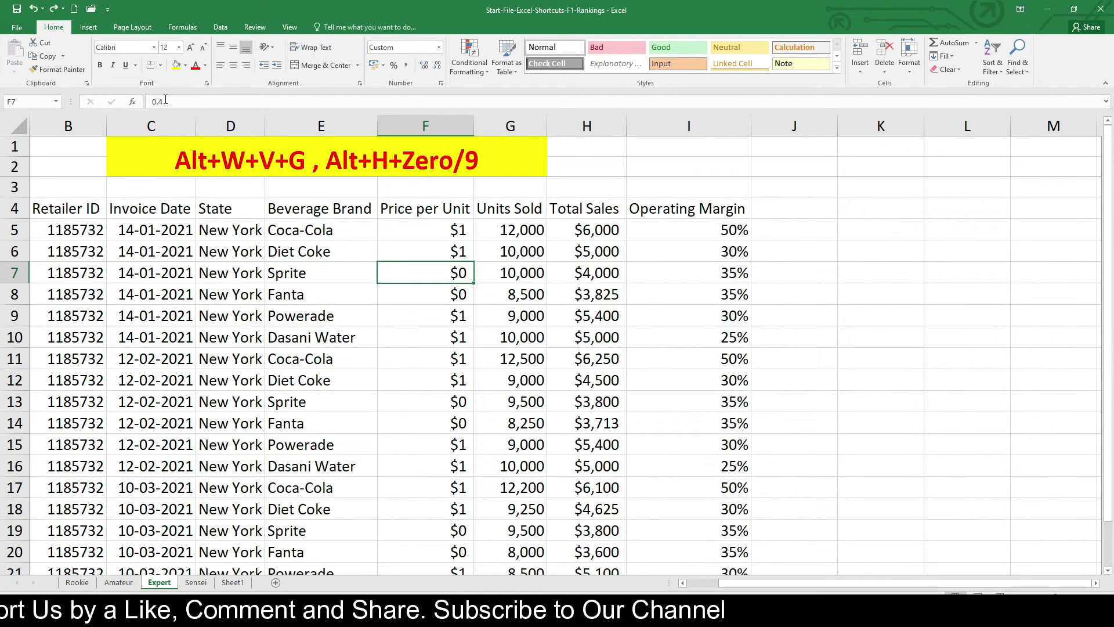
pyautogui.click(448, 255)
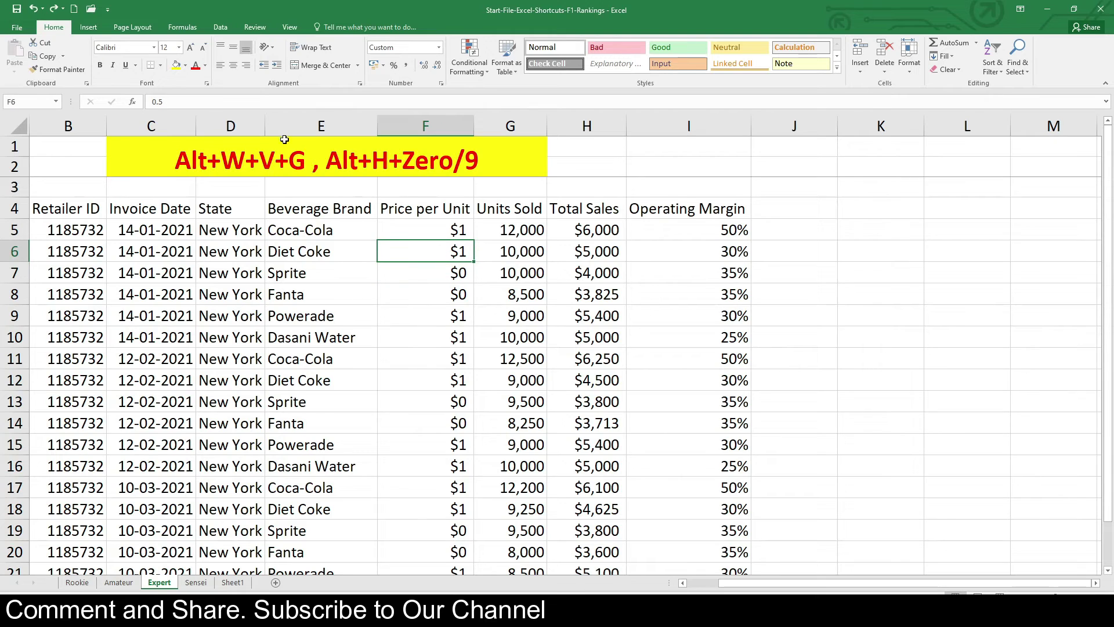
pyautogui.click(441, 290)
pyautogui.click(464, 226)
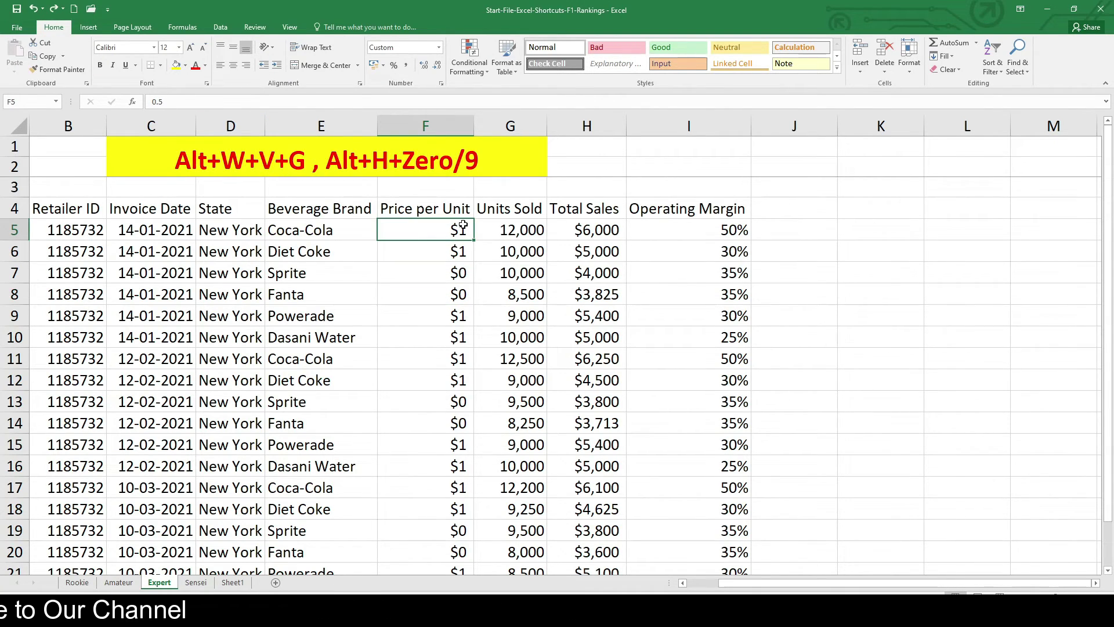
# Step: Adjust the selected prices' decimals with Alt+H+0/9 until they show two places, like $0.50
pyautogui.hotkey('ctrl', 'shift', 'Down')
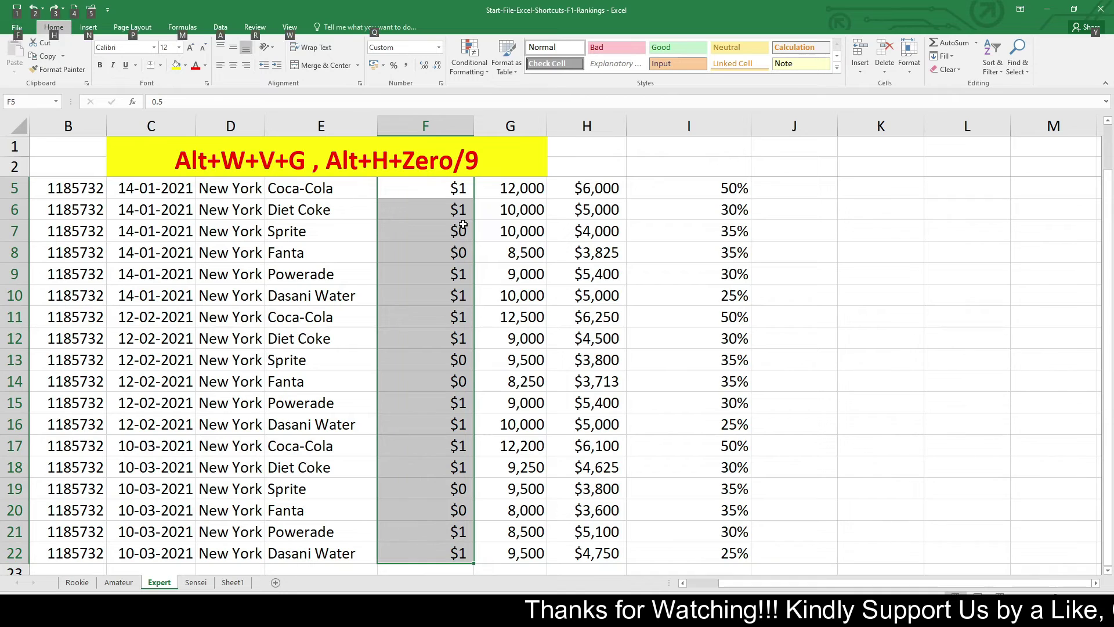
pyautogui.hotkey('alt', 'h')
pyautogui.press('0')
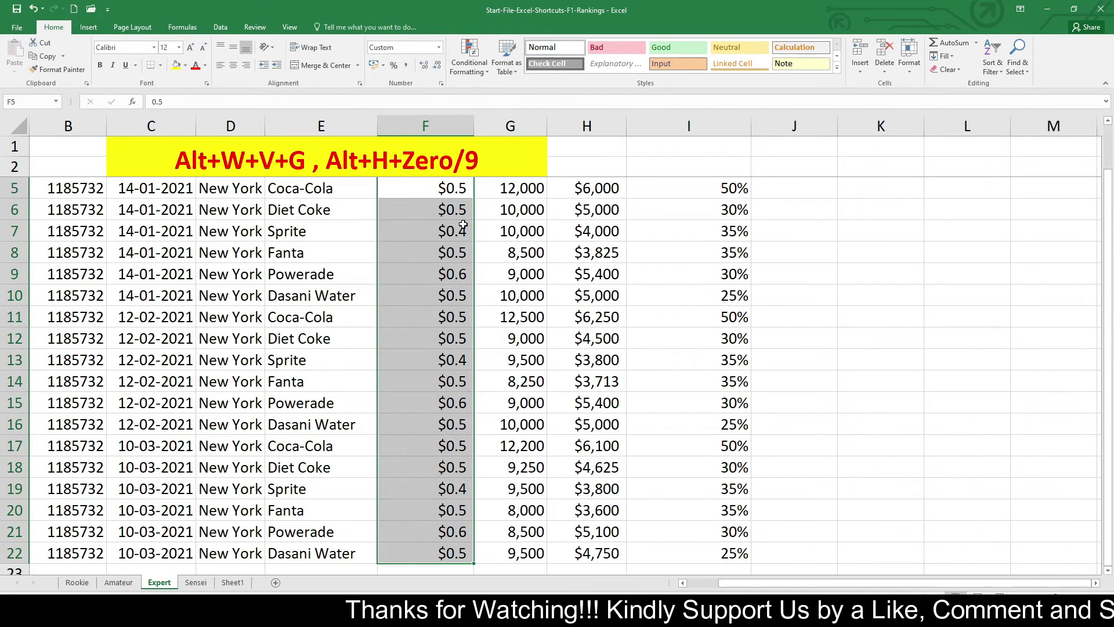
pyautogui.scroll(1, 393, 435)
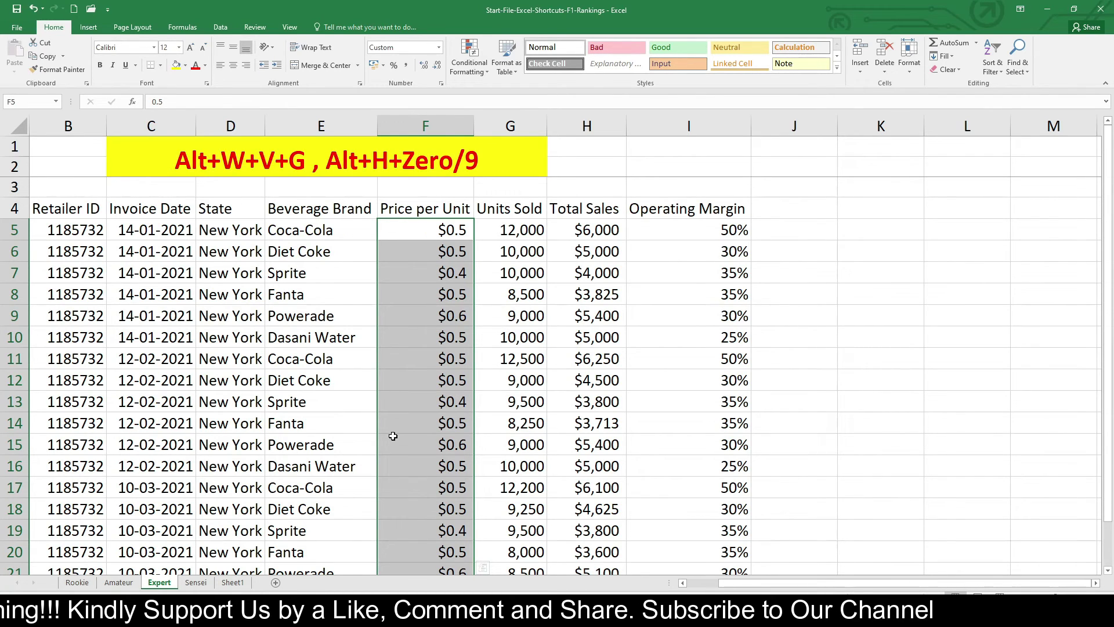
pyautogui.press('alt')
pyautogui.press('0')
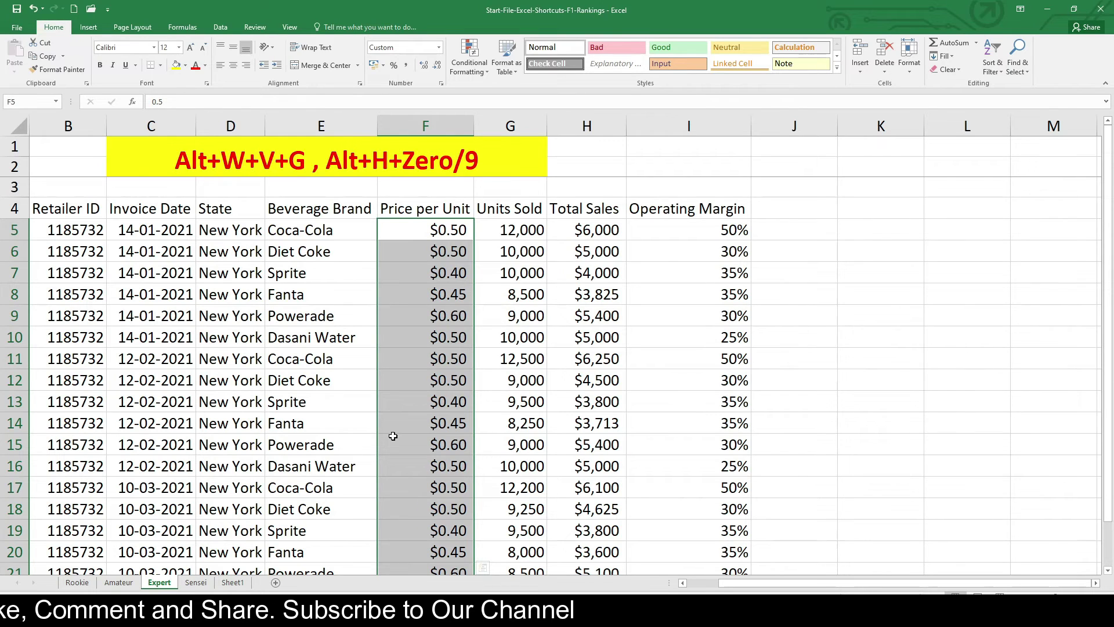
pyautogui.hotkey('alt', 'h')
pyautogui.press('0')
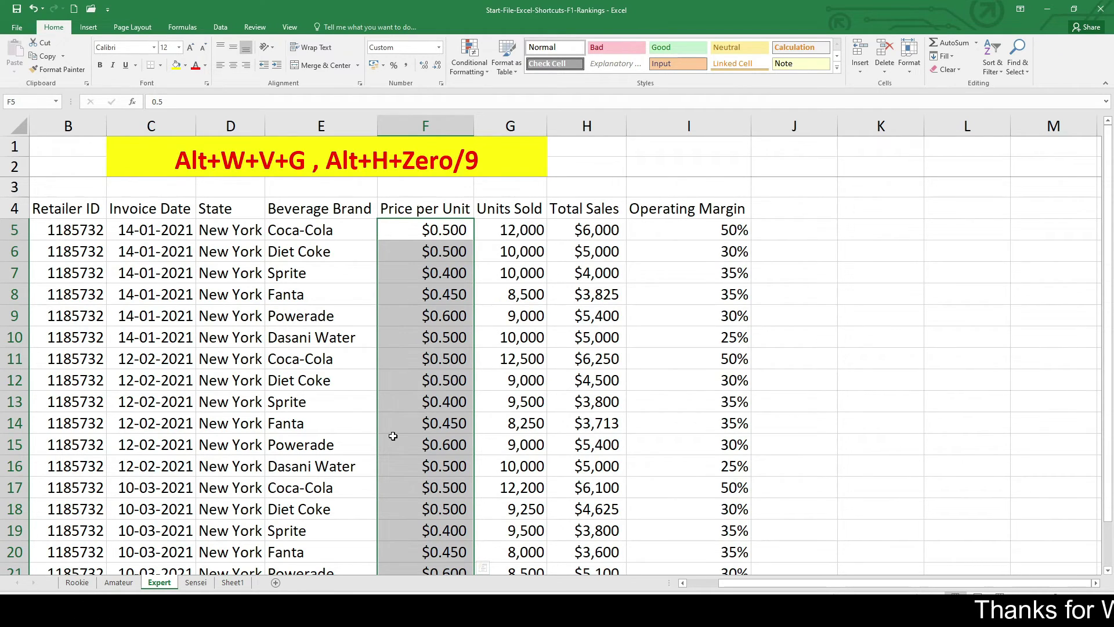
pyautogui.hotkey('alt', 'h')
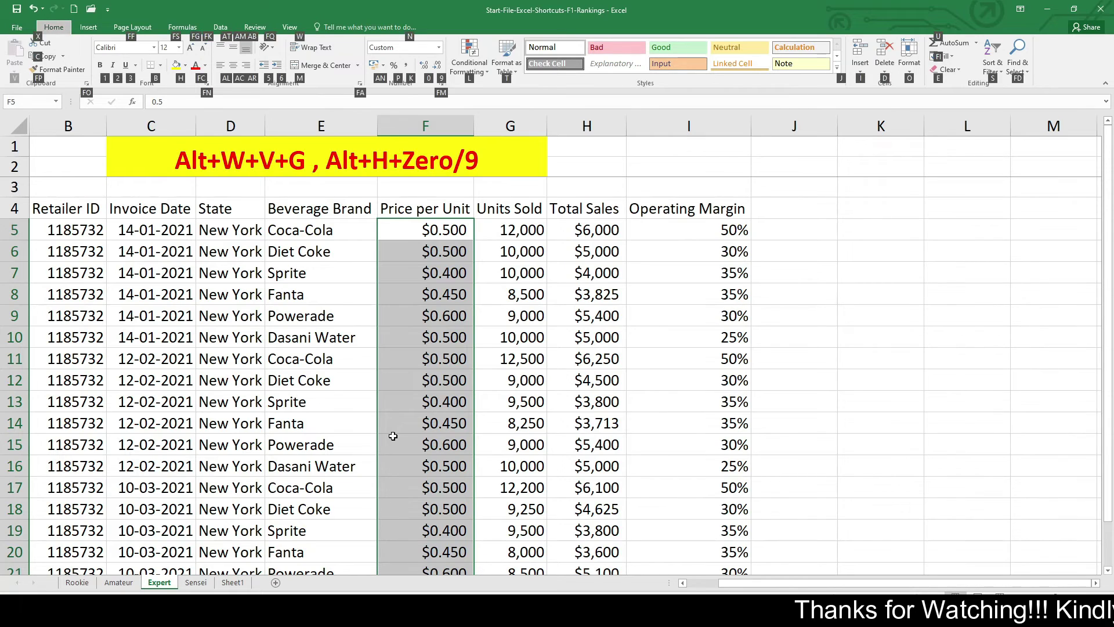
pyautogui.press('9')
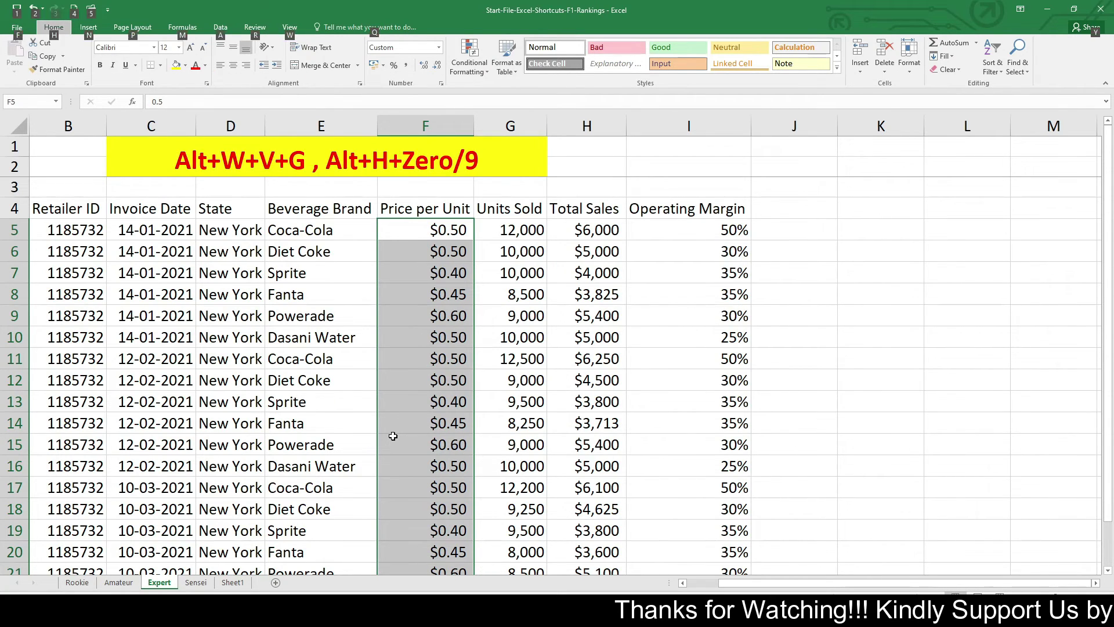
pyautogui.press('h')
pyautogui.press('9')
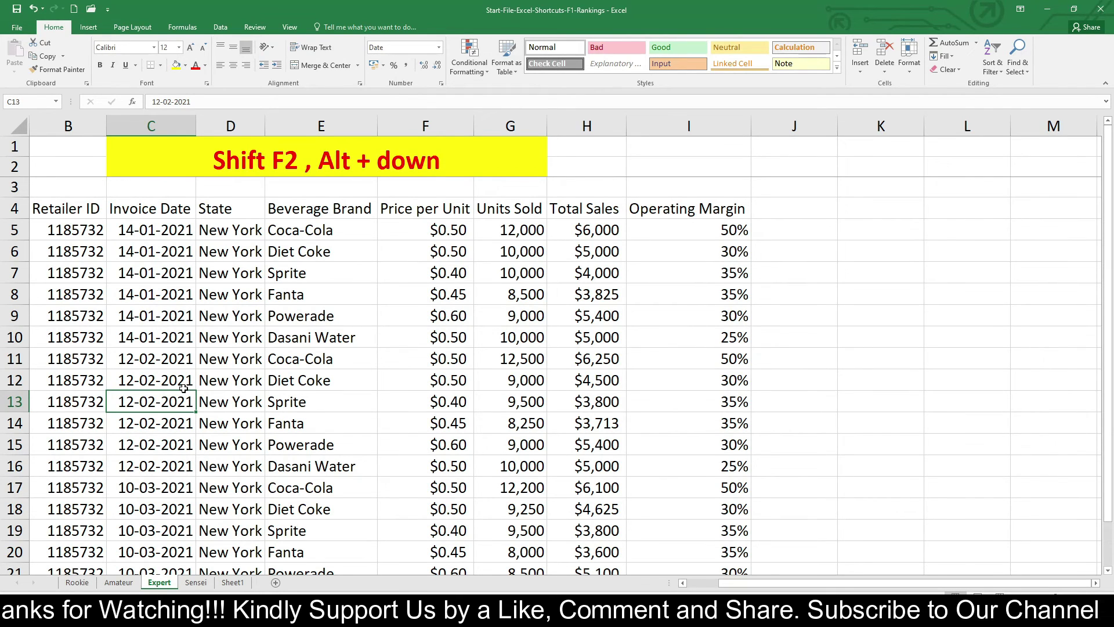
# Step: Add a comment reading 'comment' to the $0.50 Coca-Cola price in cell F11
pyautogui.click(406, 361)
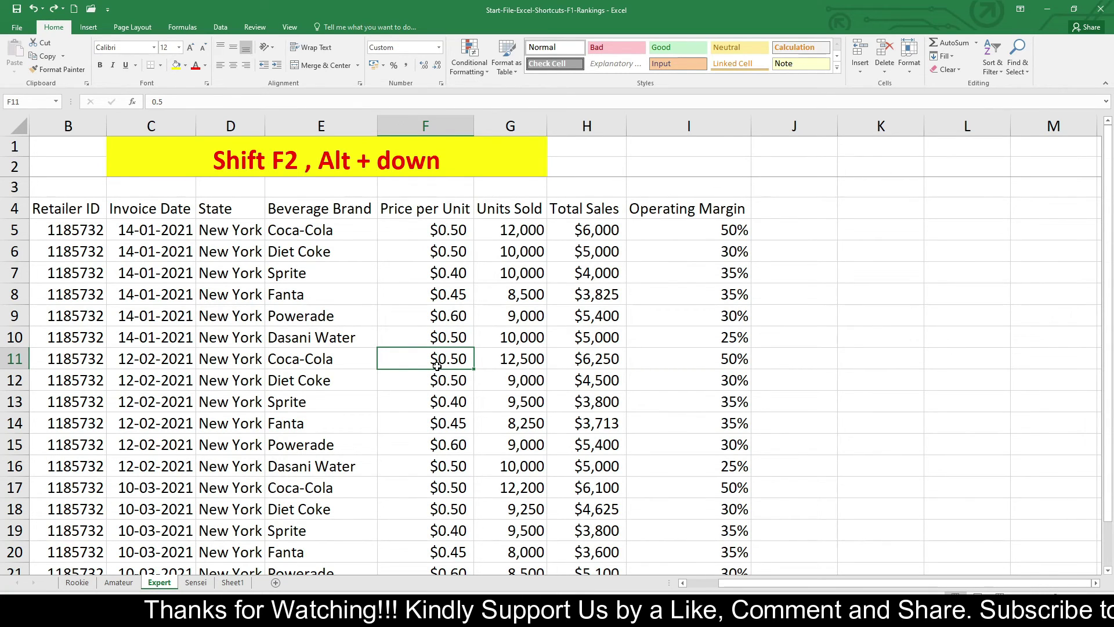
pyautogui.hotkey('shift', 'F2')
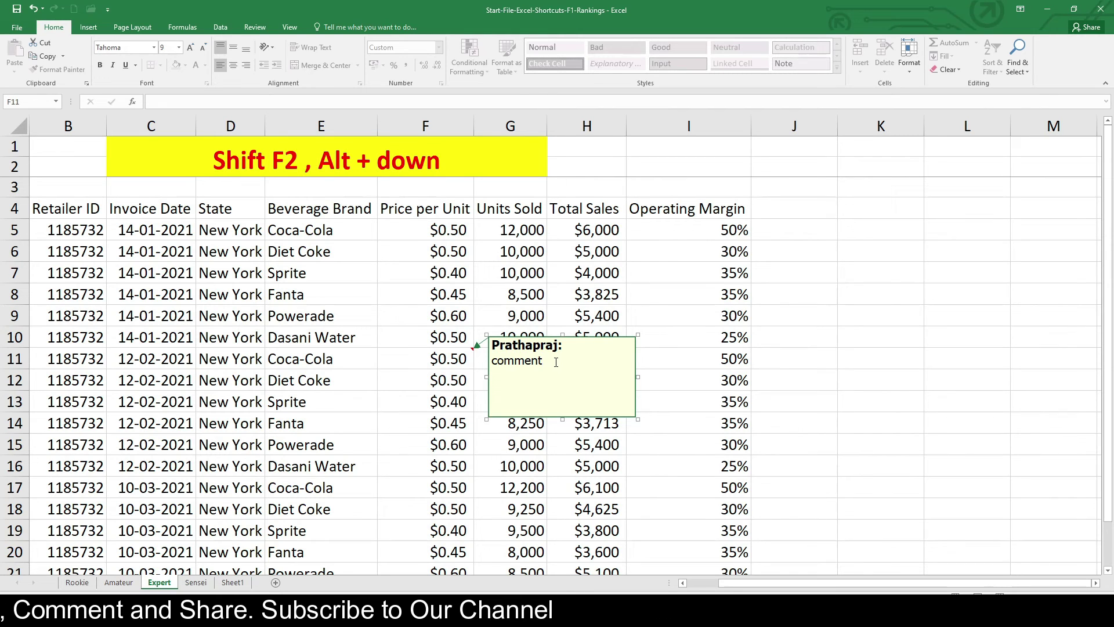
pyautogui.moveTo(444, 360)
pyautogui.write('comment')
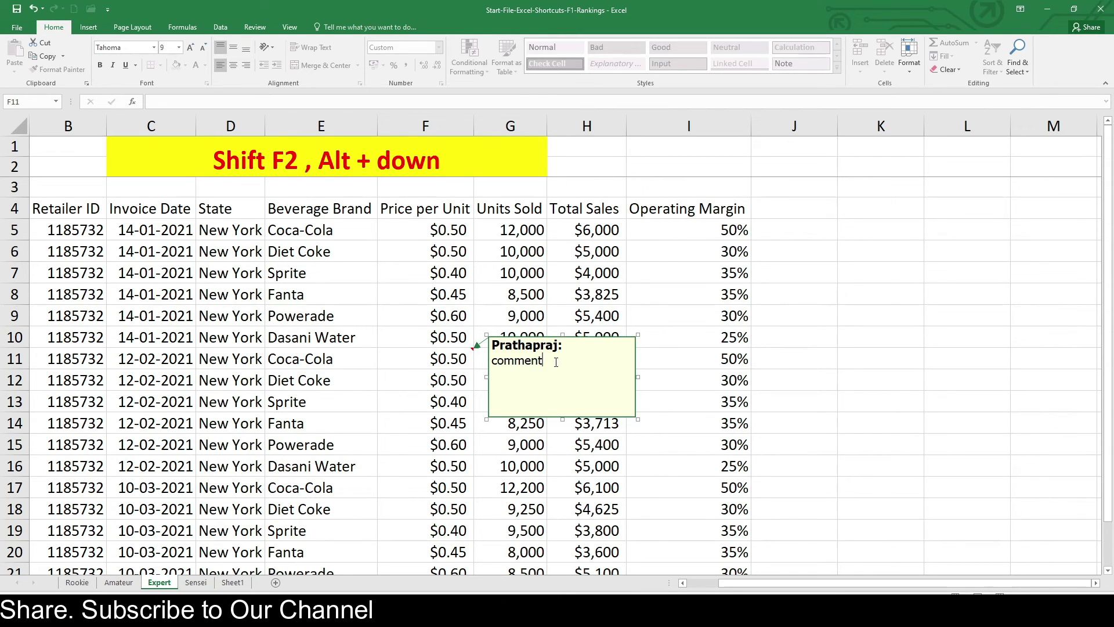
pyautogui.click(382, 416)
pyautogui.click(441, 361)
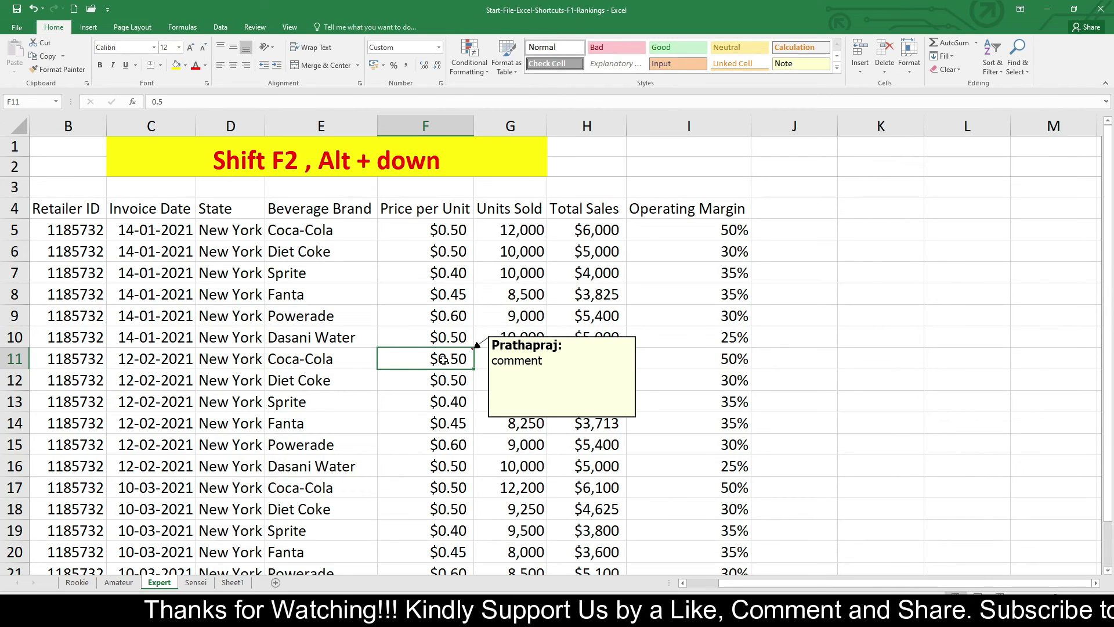
pyautogui.hotkey('ctrl', 'z')
pyautogui.scroll(-1, 304, 445)
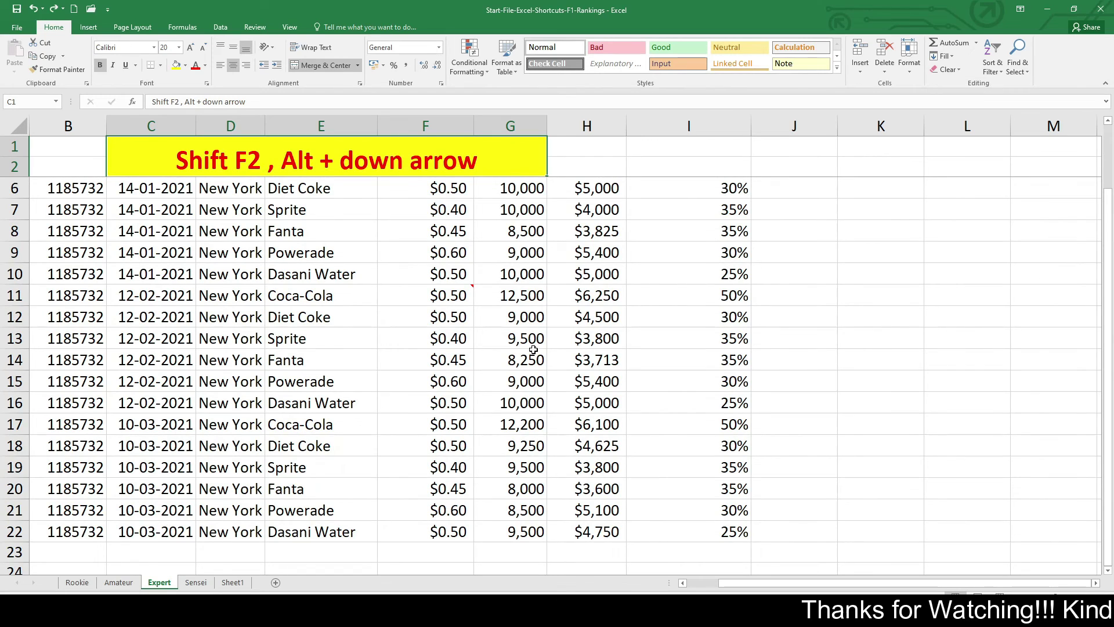
# Step: Fill E23 with Dasani Water by copying the brand above with Ctrl+D
pyautogui.scroll(1, 356, 472)
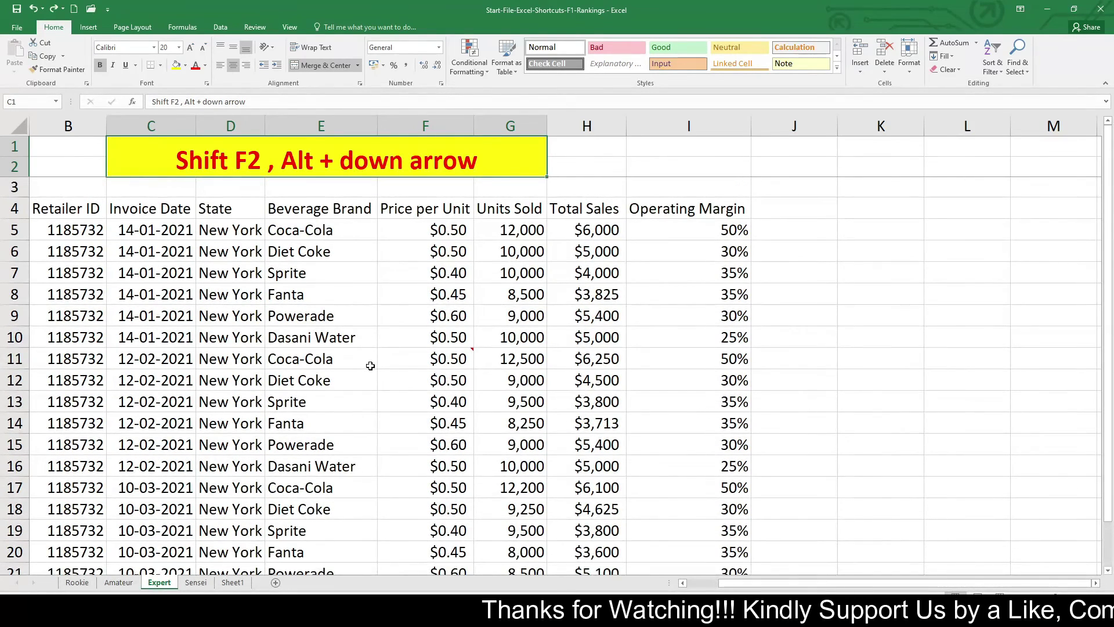
pyautogui.scroll(-2, 371, 366)
pyautogui.click(318, 486)
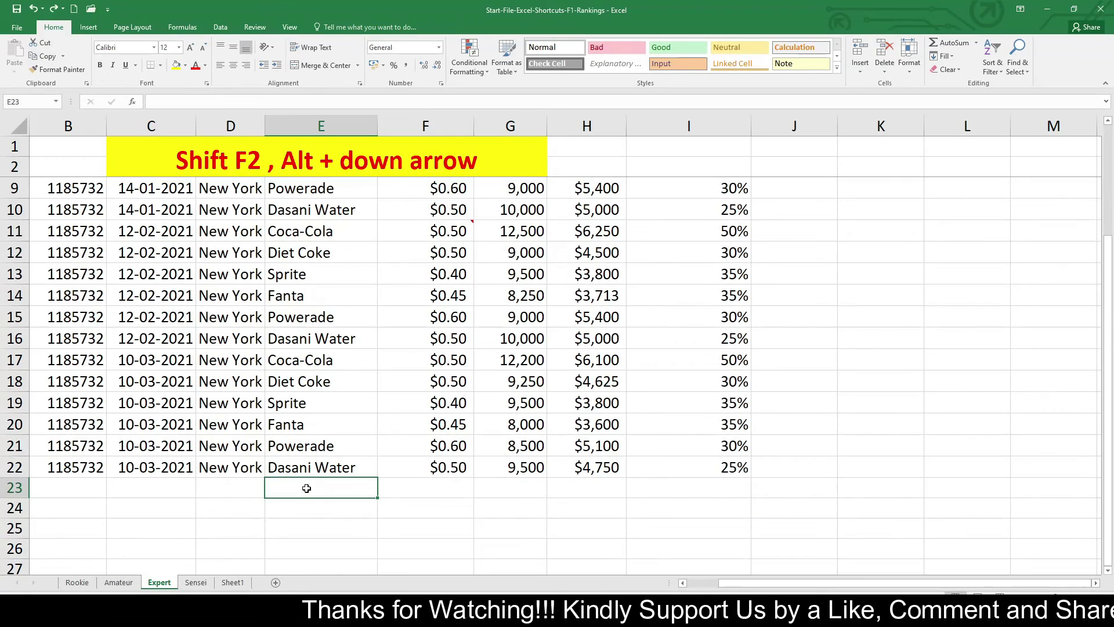
pyautogui.hotkey('ctrl', 'd')
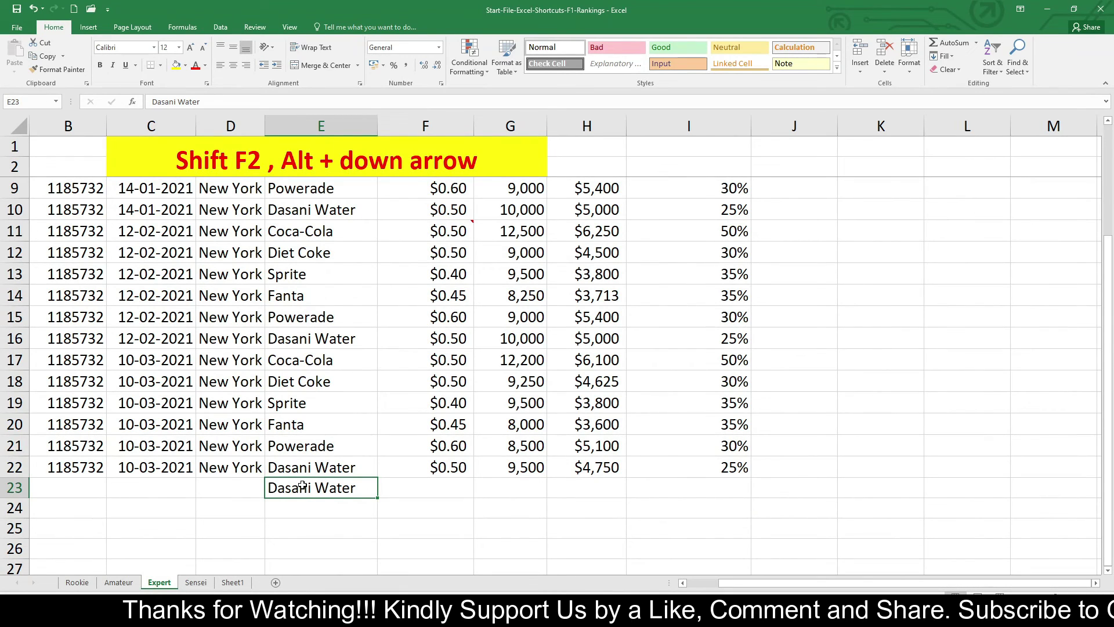
# Step: Enter Diet Coke in E24 by choosing it from the column's pick list
pyautogui.click(302, 519)
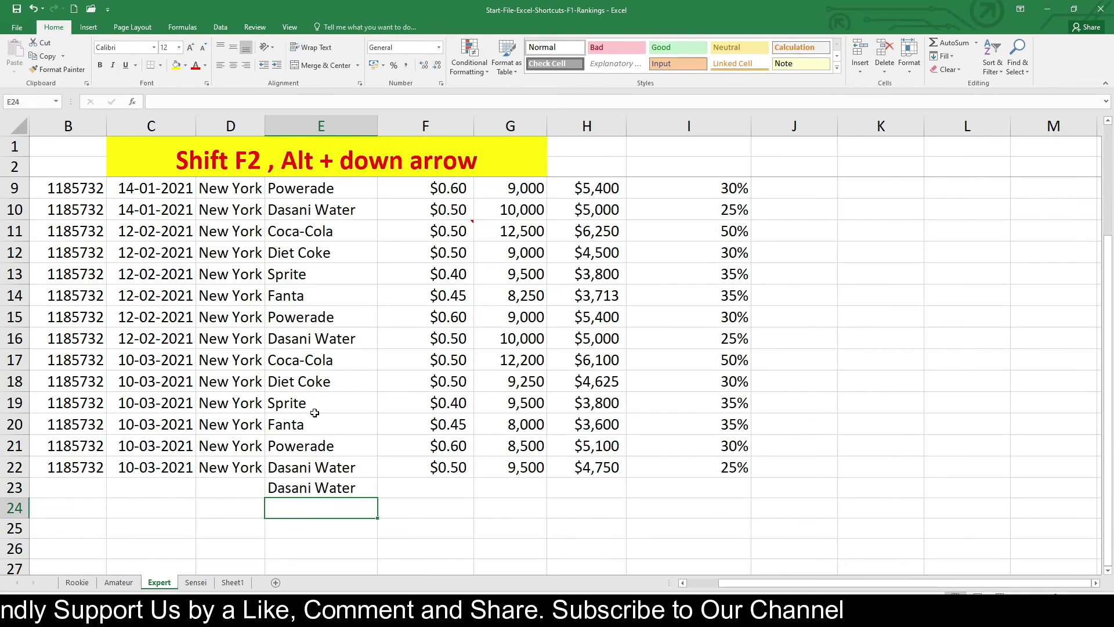
pyautogui.scroll(2, 315, 412)
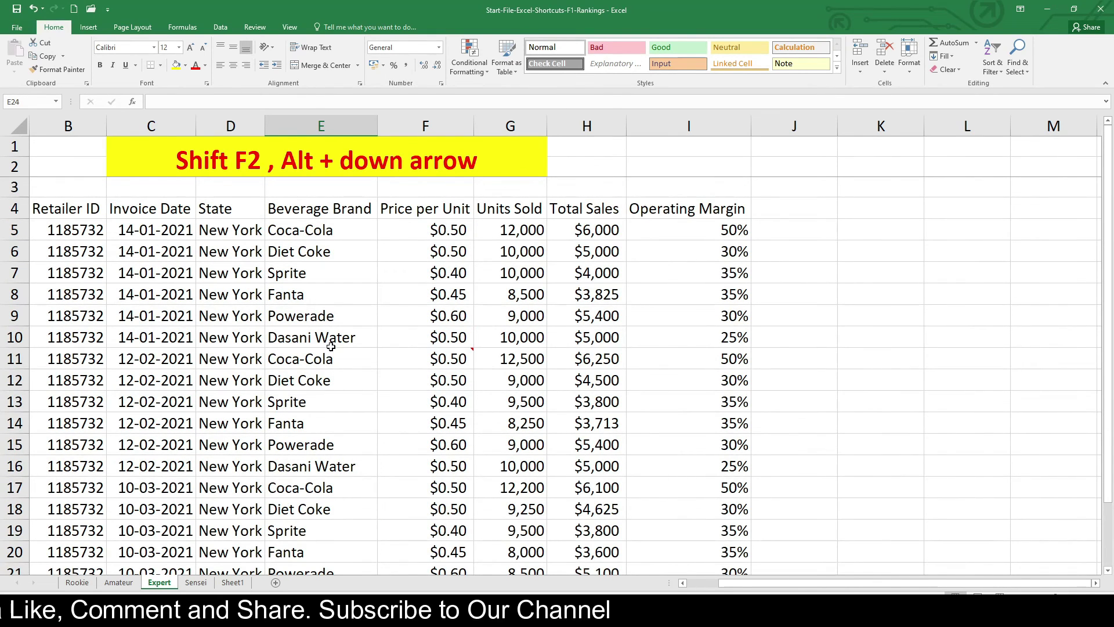
pyautogui.scroll(-3, 267, 465)
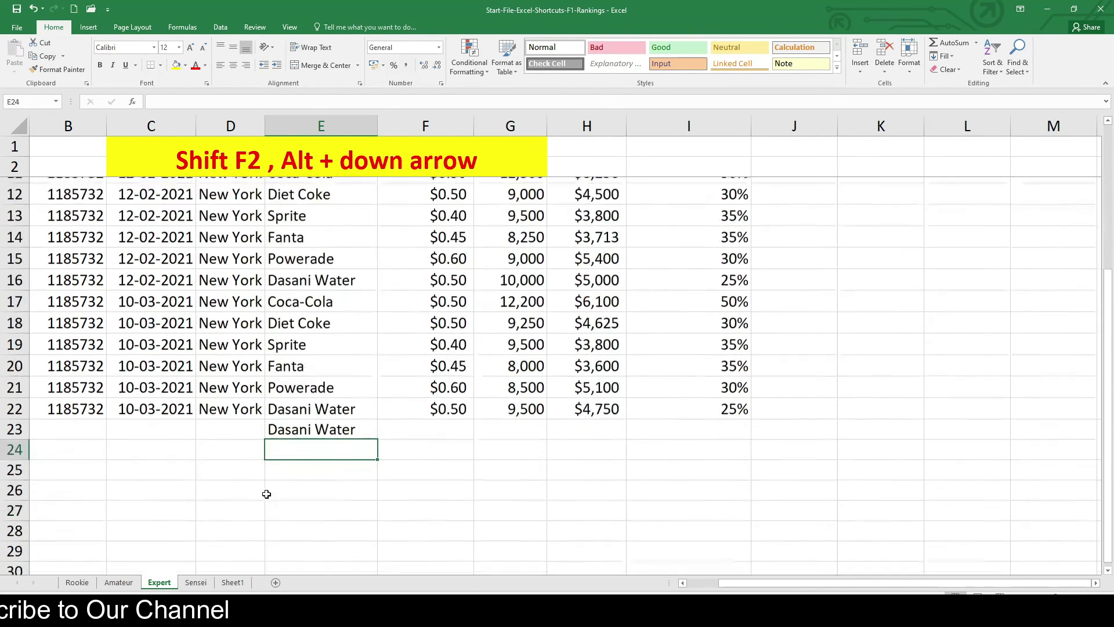
pyautogui.scroll(3, 286, 447)
pyautogui.scroll(-1, 324, 443)
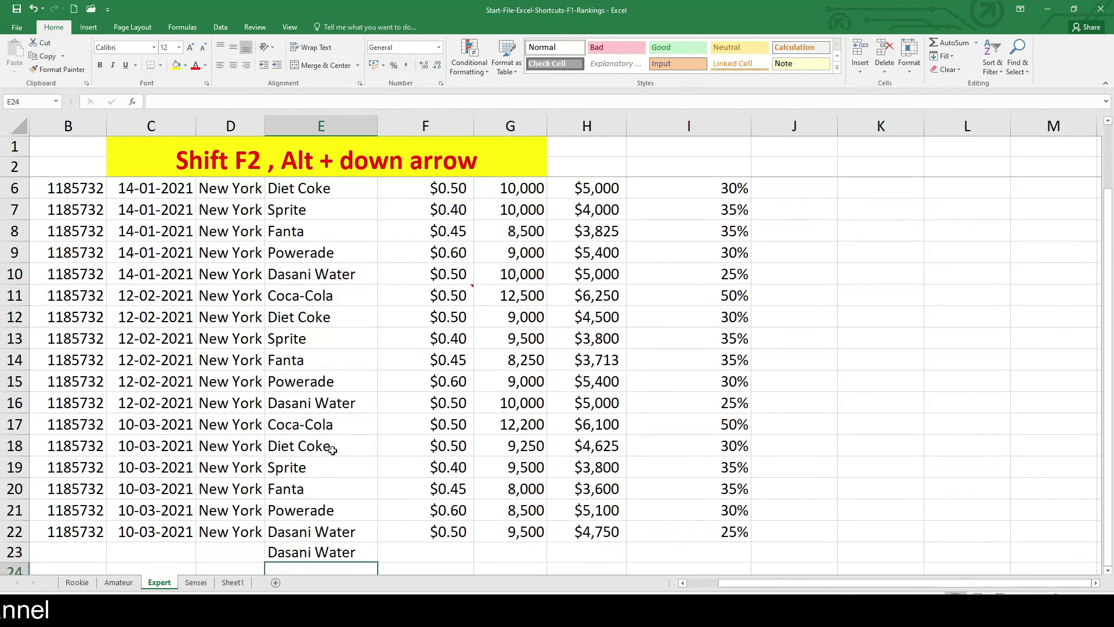
pyautogui.scroll(-2, 332, 451)
pyautogui.scroll(1, 329, 450)
pyautogui.hotkey('alt', 'Down')
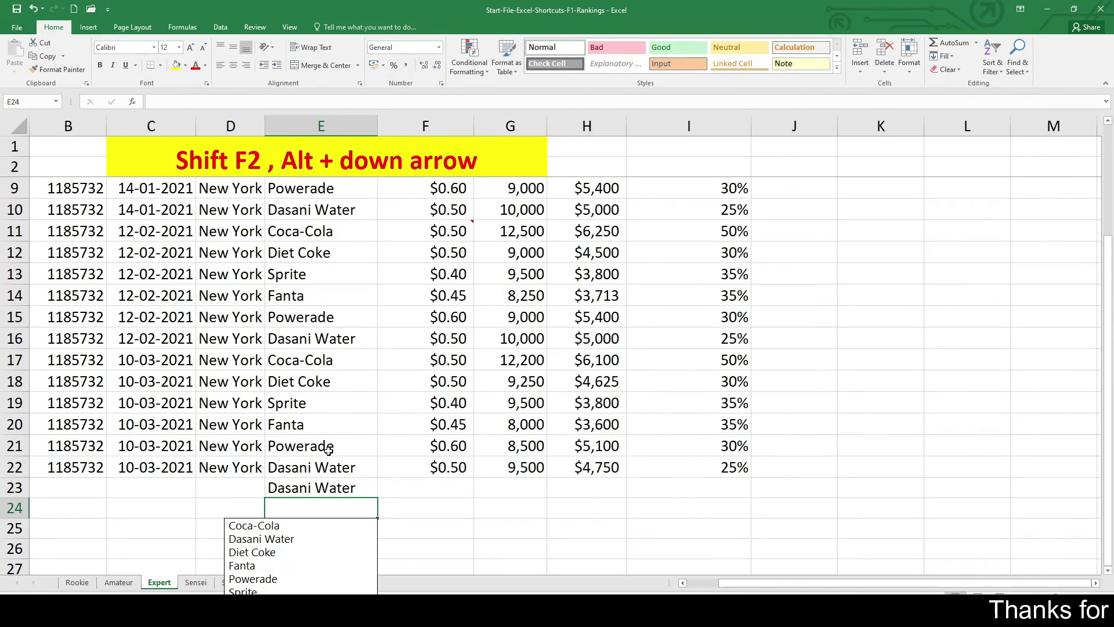
pyautogui.click(253, 552)
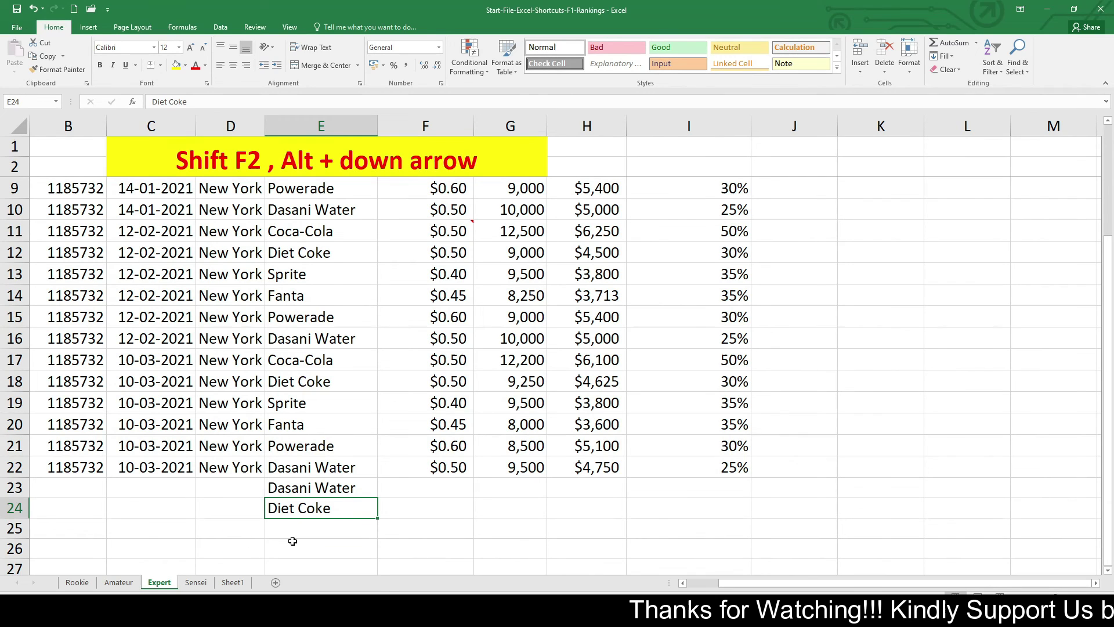
pyautogui.click(459, 495)
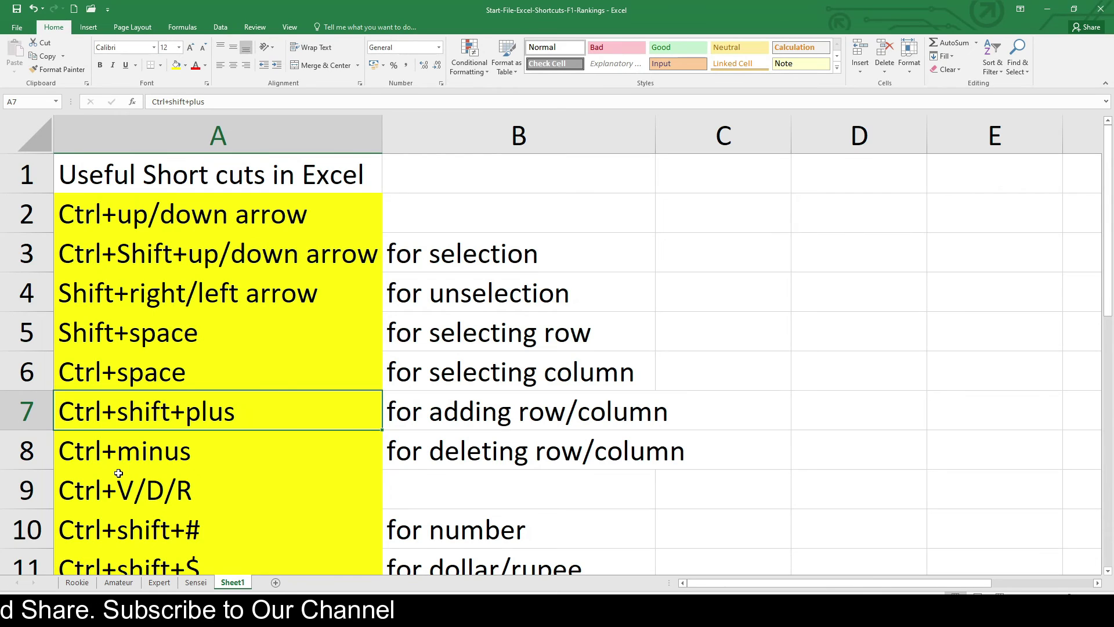